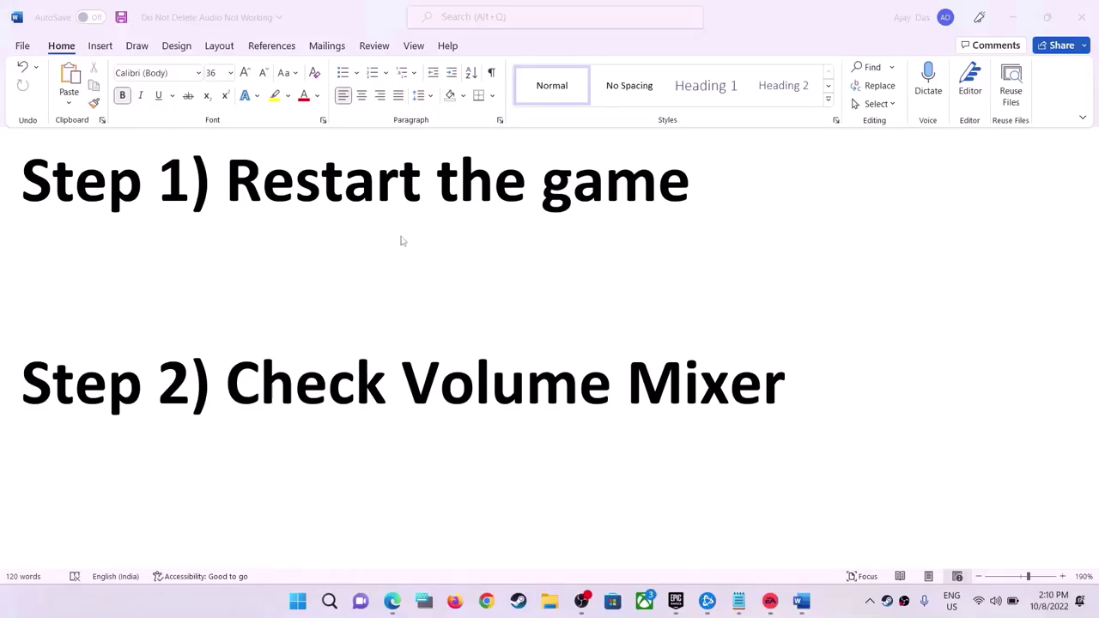
Step: Highlight the Step 1 and Step 2 instructions in the document, and open the Windows volume mixer
{"action": "left_click_drag", "start_coordinate": [213, 180], "coordinate": [617, 218]}
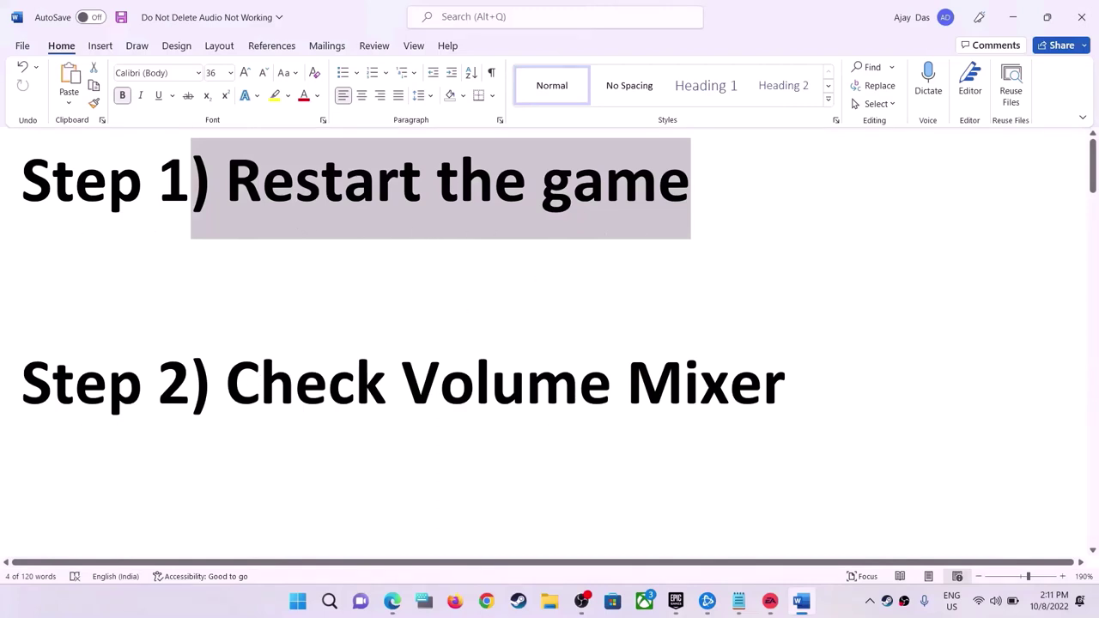
{"action": "left_click_drag", "start_coordinate": [226, 391], "coordinate": [785, 395]}
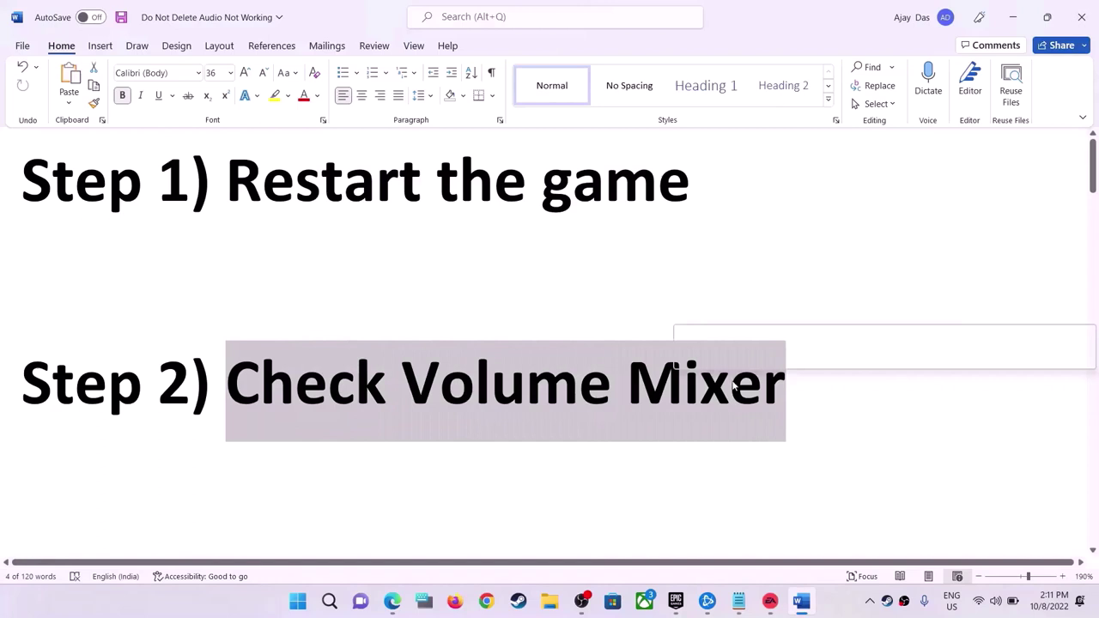
{"action": "right_click", "coordinate": [996, 604]}
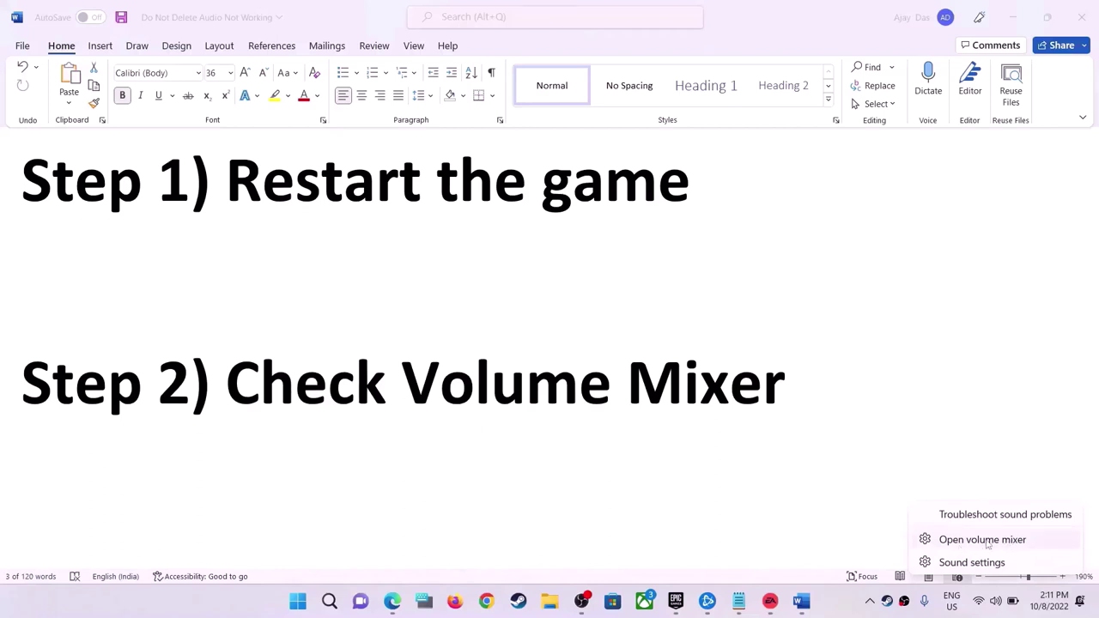
{"action": "left_click", "coordinate": [1013, 543]}
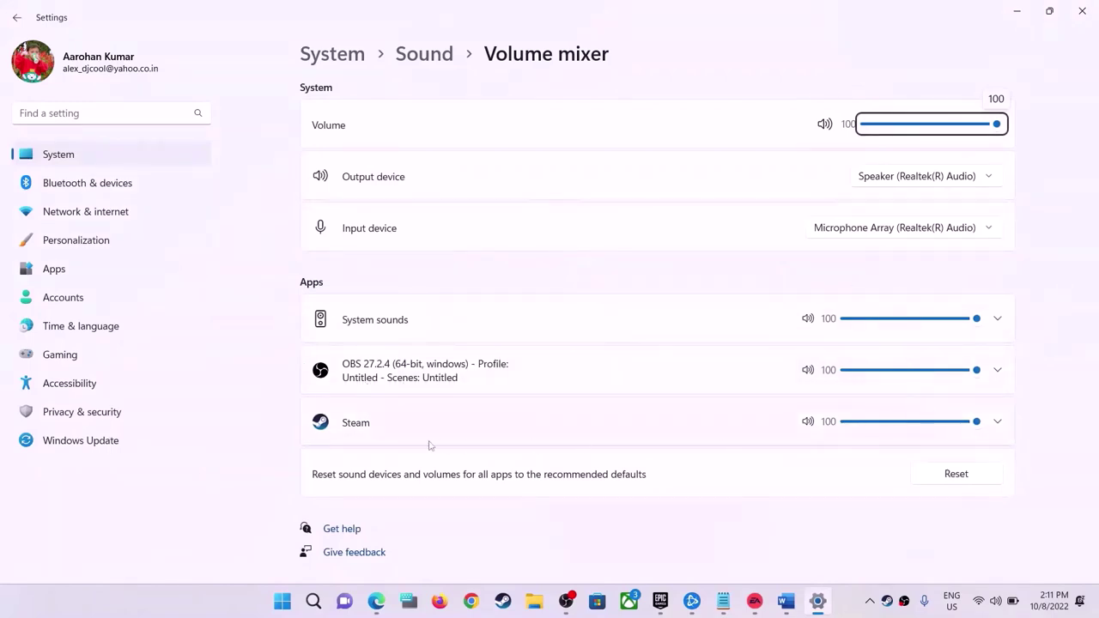
Step: Lower Steam's volume to 0 in the volume mixer, restore it to 100, and close Settings
{"action": "left_click", "coordinate": [847, 424]}
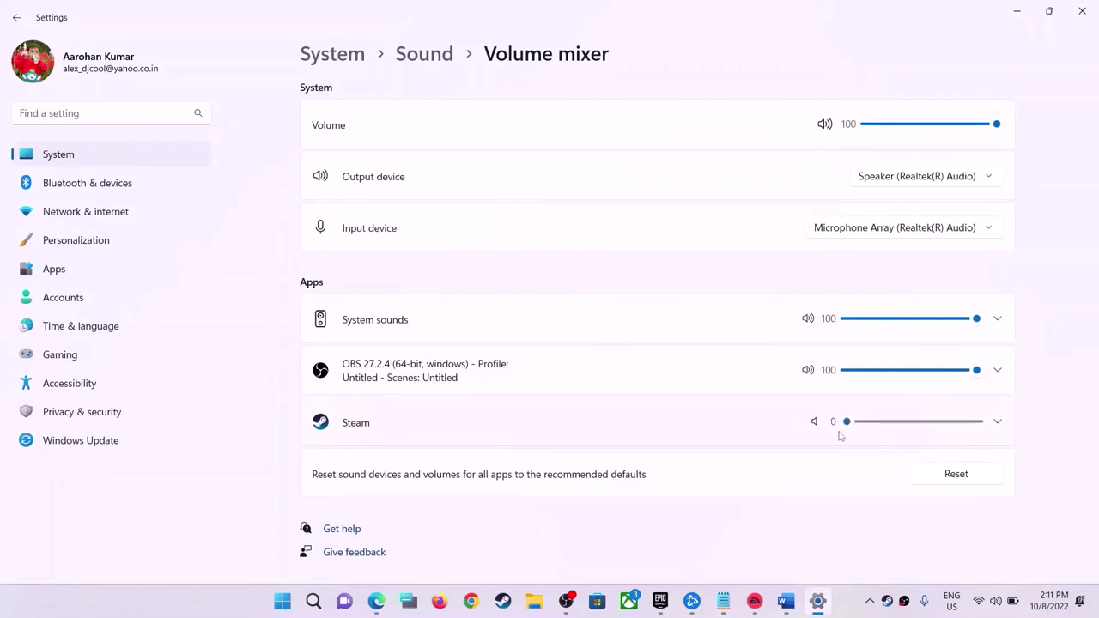
{"action": "left_click_drag", "start_coordinate": [850, 428], "coordinate": [992, 432]}
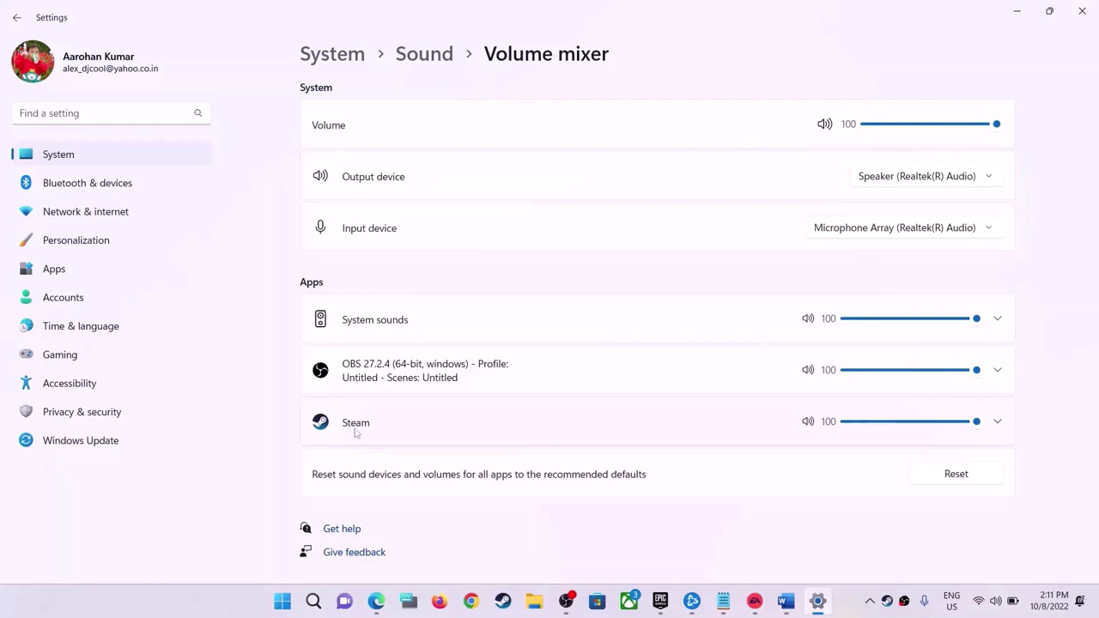
{"action": "mouse_move", "coordinate": [976, 426]}
{"action": "left_mouse_down"}
{"action": "mouse_move", "coordinate": [957, 422]}
{"action": "mouse_move", "coordinate": [979, 421]}
{"action": "left_mouse_up"}
{"action": "left_click", "coordinate": [1082, 11]}
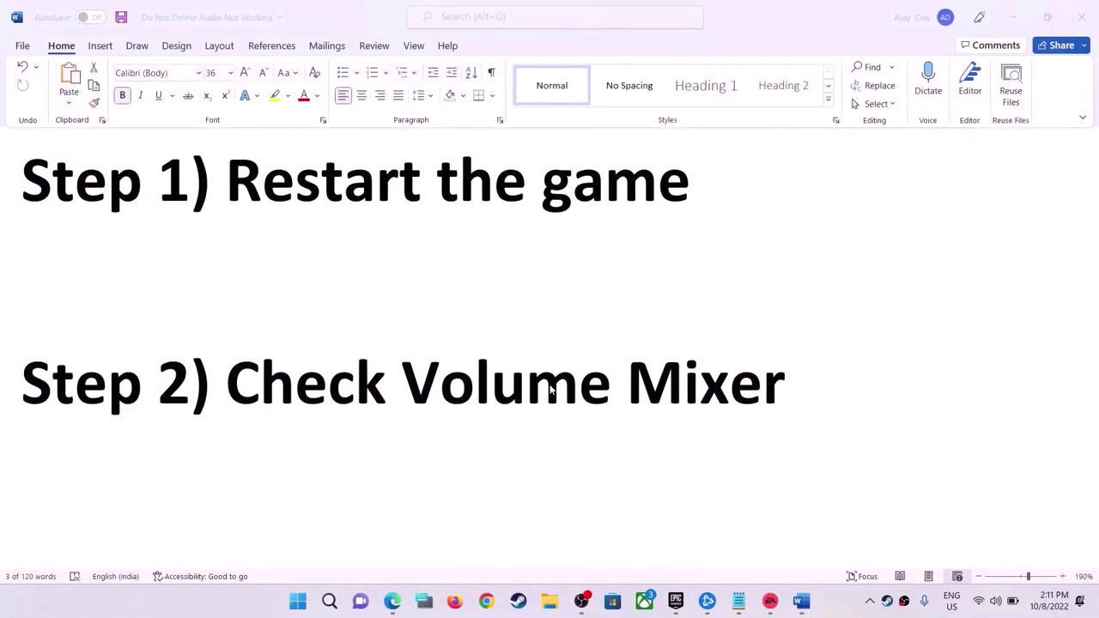
Step: Highlight the Step 3 instruction about selecting the right audio device, and open the Windows Sound settings
{"action": "scroll", "coordinate": [498, 399], "scroll_direction": "down", "scroll_amount": 3}
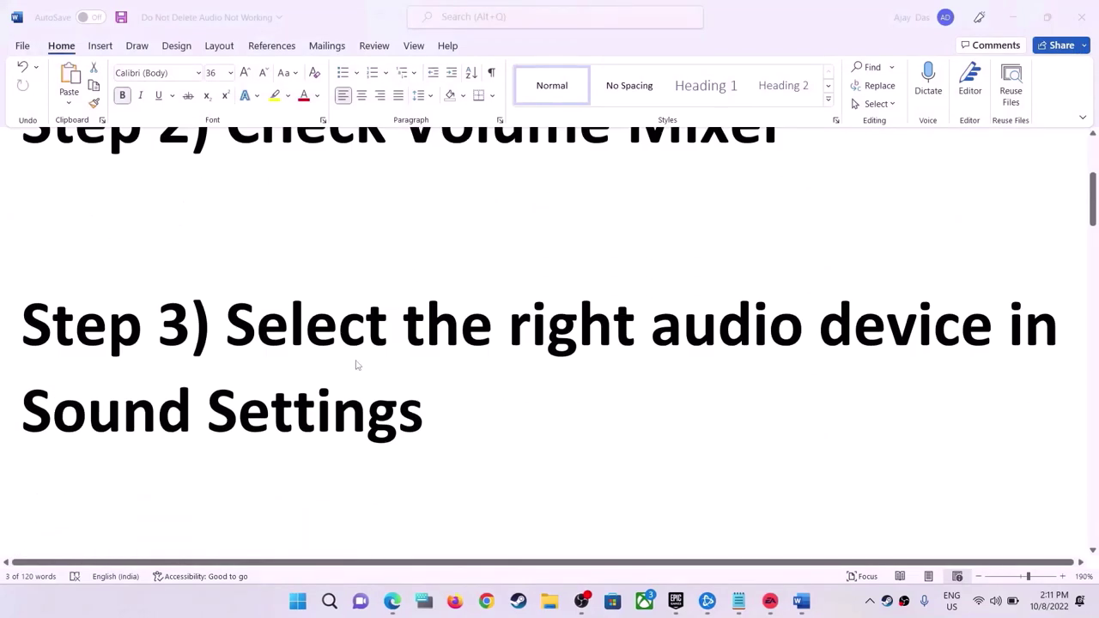
{"action": "left_click_drag", "start_coordinate": [226, 326], "coordinate": [418, 449]}
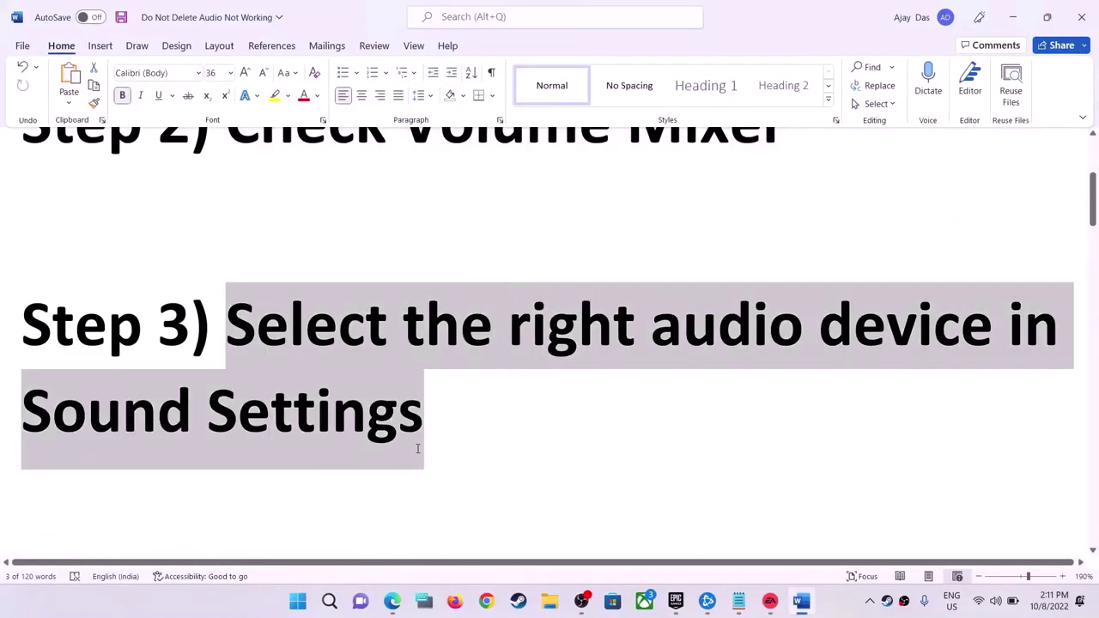
{"action": "right_click", "coordinate": [998, 604]}
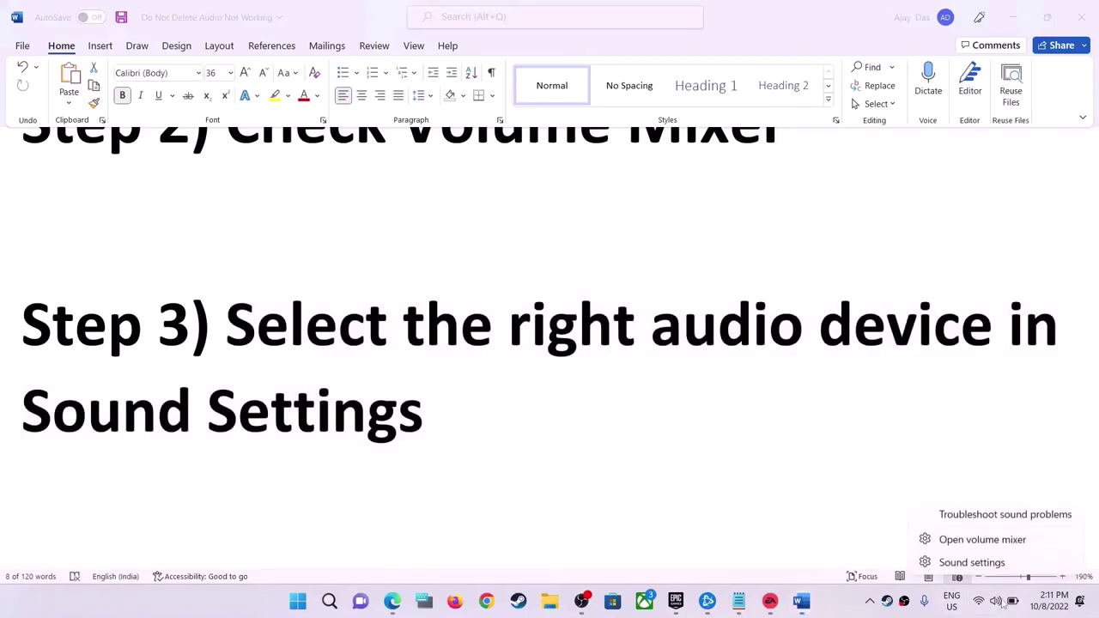
{"action": "left_click", "coordinate": [971, 563]}
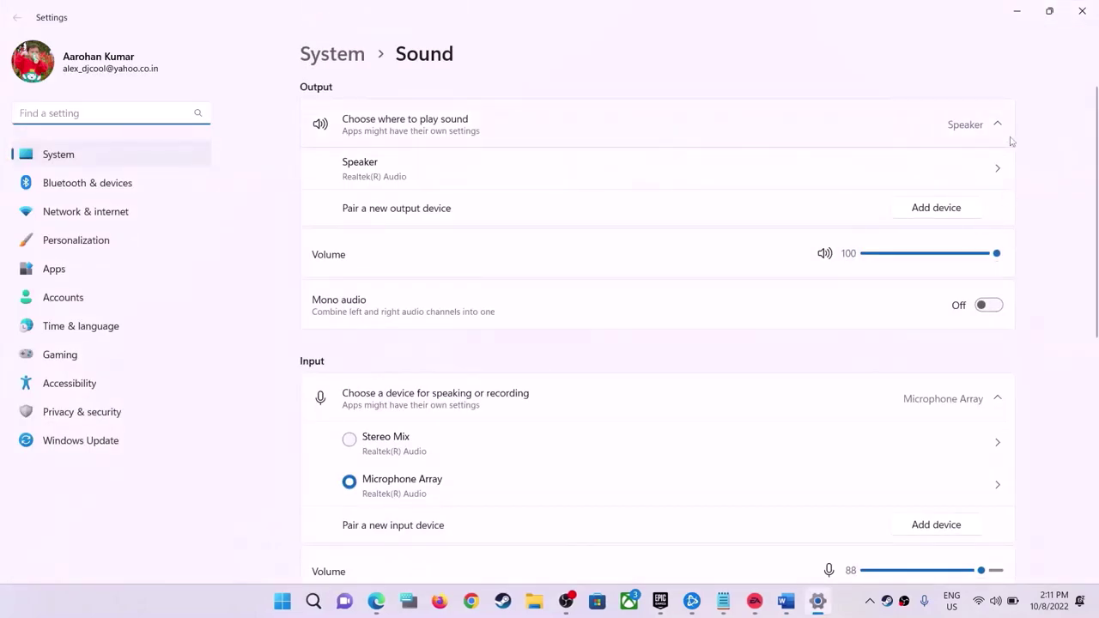
Step: Check the available output and input devices in the Sound settings, and close Settings
{"action": "scroll", "coordinate": [961, 334], "scroll_direction": "down", "scroll_amount": 2}
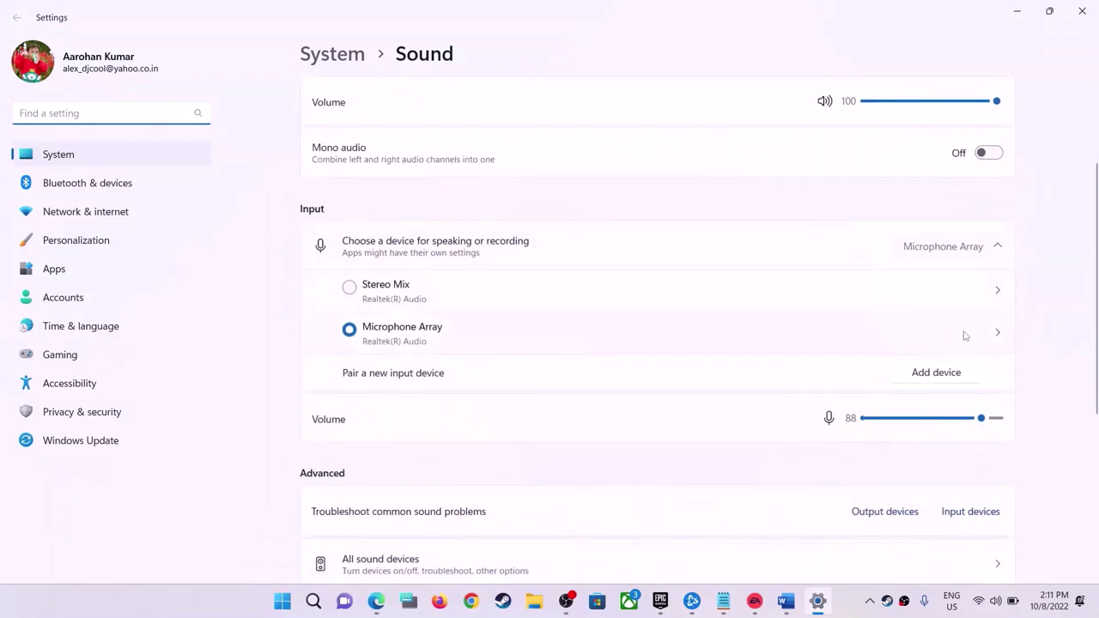
{"action": "scroll", "coordinate": [965, 330], "scroll_direction": "up", "scroll_amount": 2}
{"action": "left_click", "coordinate": [993, 130]}
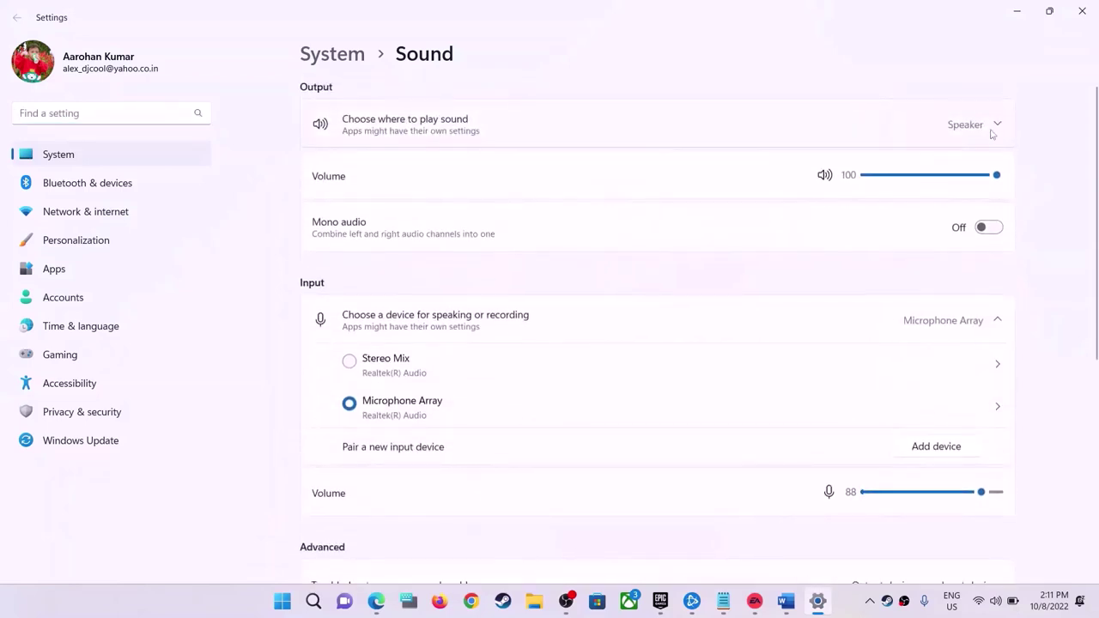
{"action": "left_click", "coordinate": [991, 135]}
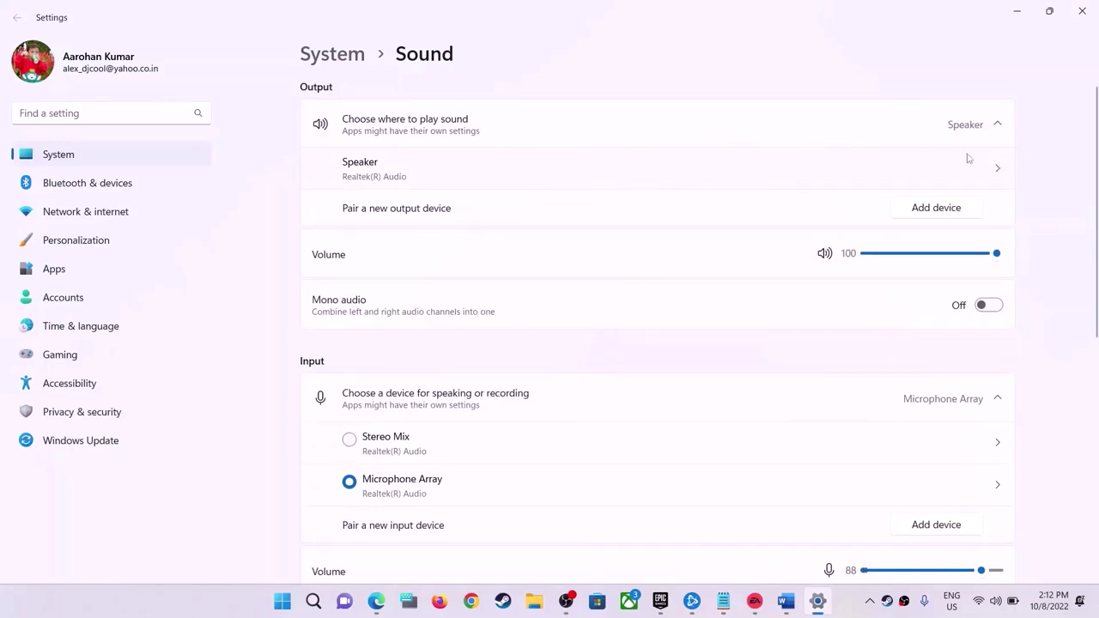
{"action": "left_click", "coordinate": [1080, 11]}
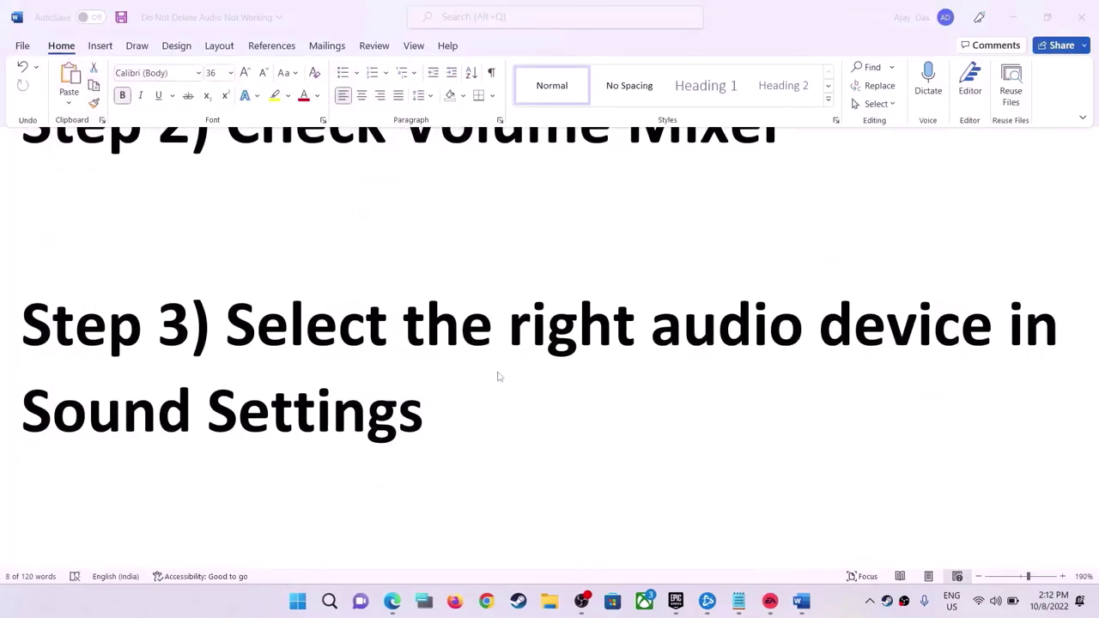
Step: Highlight the Step 4 instruction about setting the sound sample rate in the document
{"action": "scroll", "coordinate": [503, 376], "scroll_direction": "down", "scroll_amount": 5}
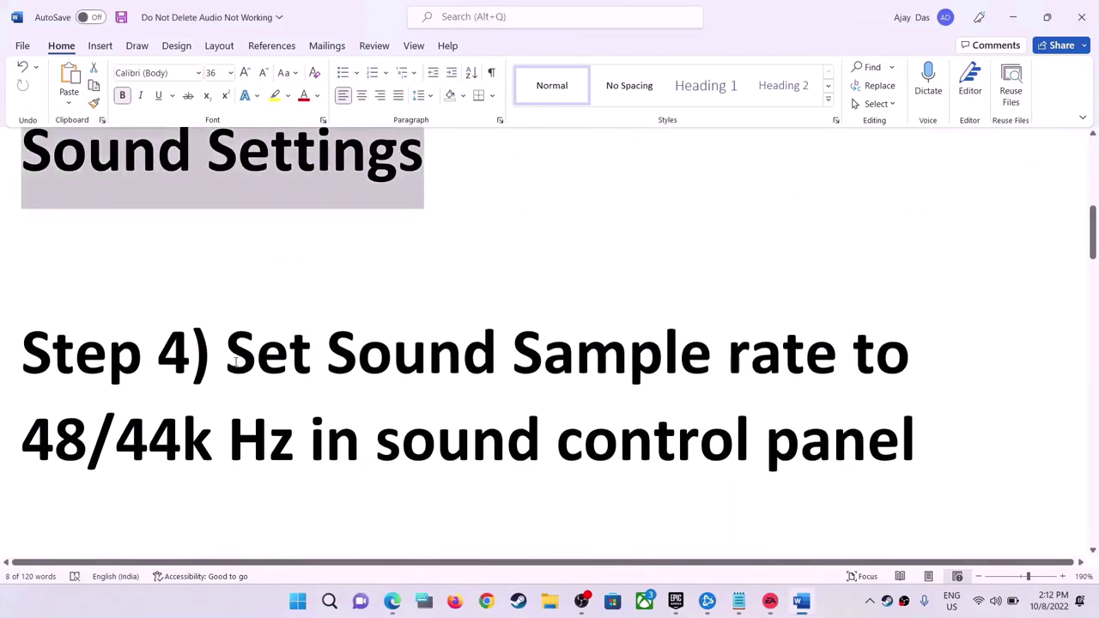
{"action": "left_click_drag", "start_coordinate": [229, 359], "coordinate": [433, 474]}
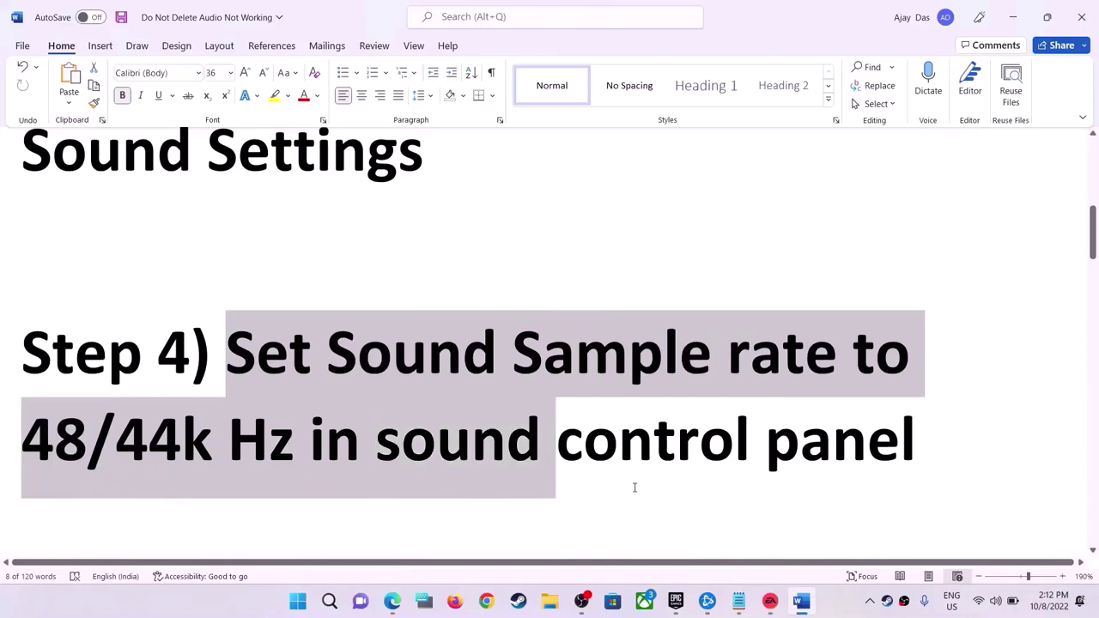
{"action": "left_click_drag", "start_coordinate": [635, 488], "coordinate": [755, 488]}
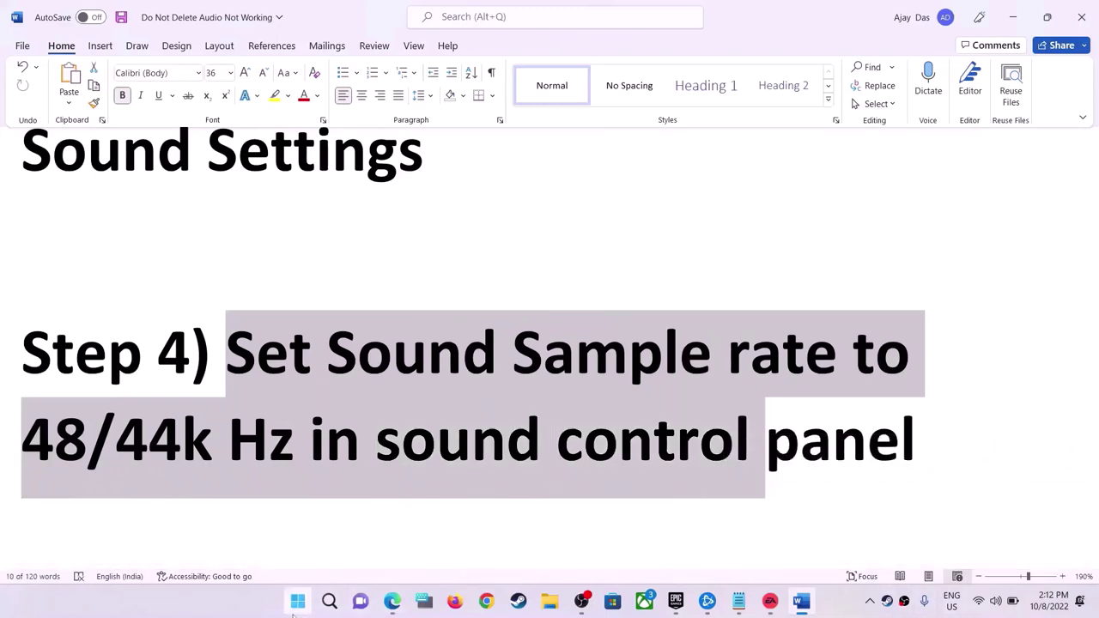
Step: Find and open Control Panel, and bring up the Sound dialog from Hardware and Sound
{"action": "left_click", "coordinate": [293, 613]}
{"action": "type", "text": "contr"}
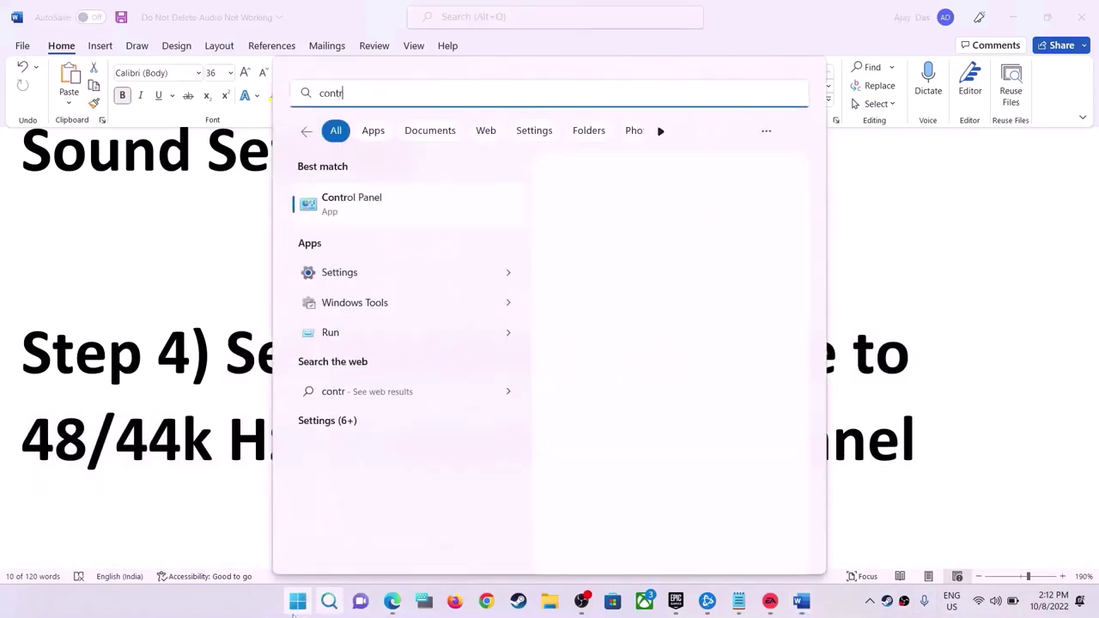
{"action": "type", "text": "ol"}
{"action": "left_click", "coordinate": [385, 206]}
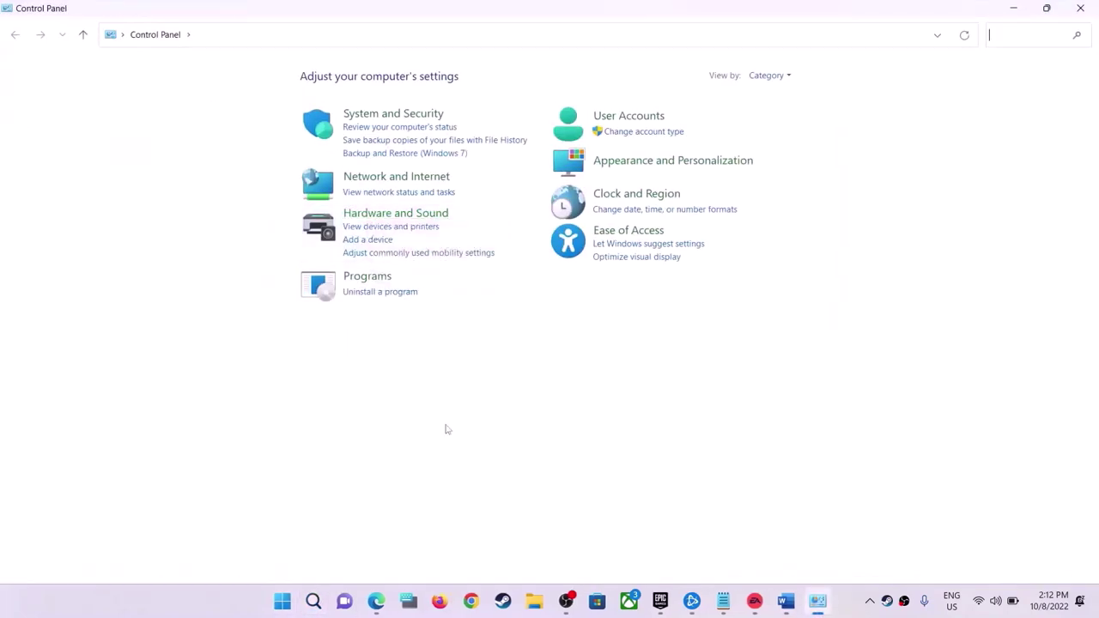
{"action": "left_click", "coordinate": [405, 215]}
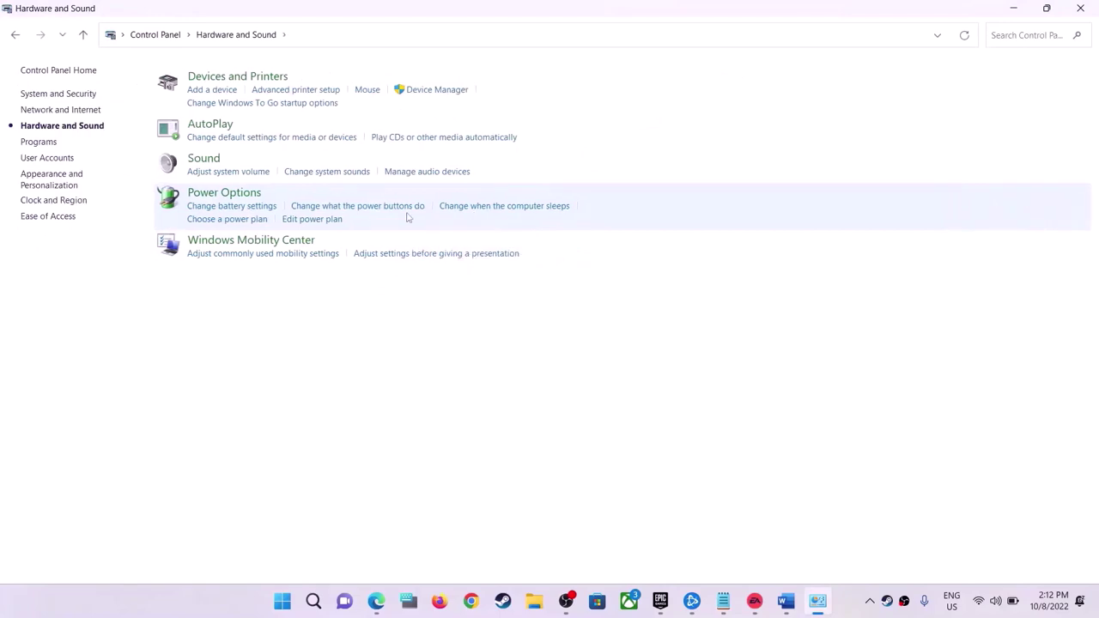
{"action": "left_click", "coordinate": [203, 162]}
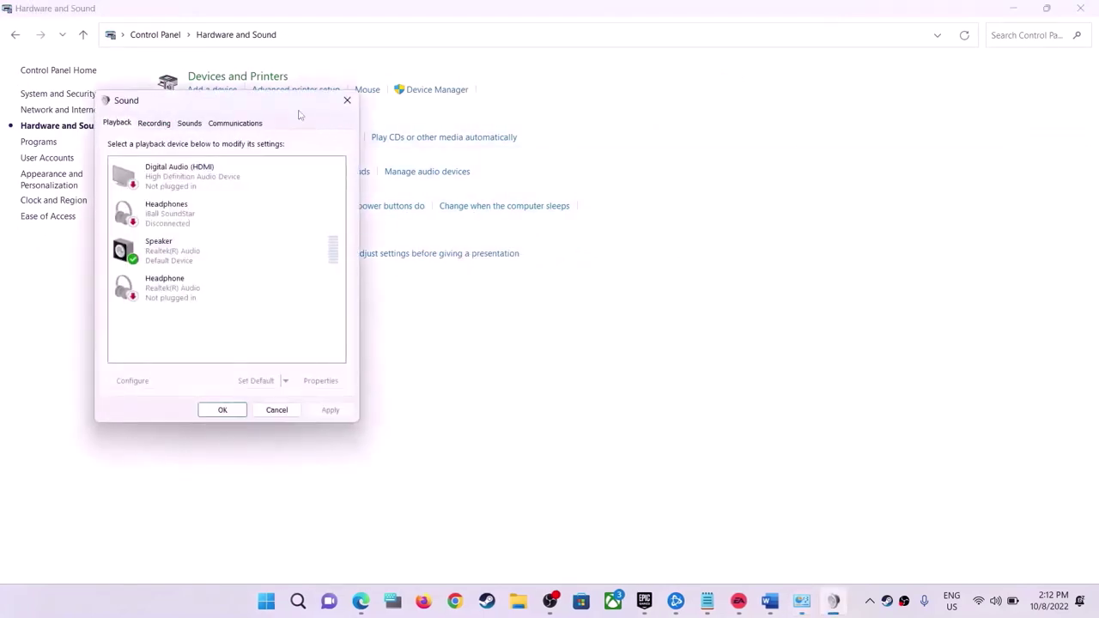
Step: Open the properties of the default Realtek Speaker and show its advanced settings
{"action": "left_click_drag", "start_coordinate": [300, 112], "coordinate": [782, 135]}
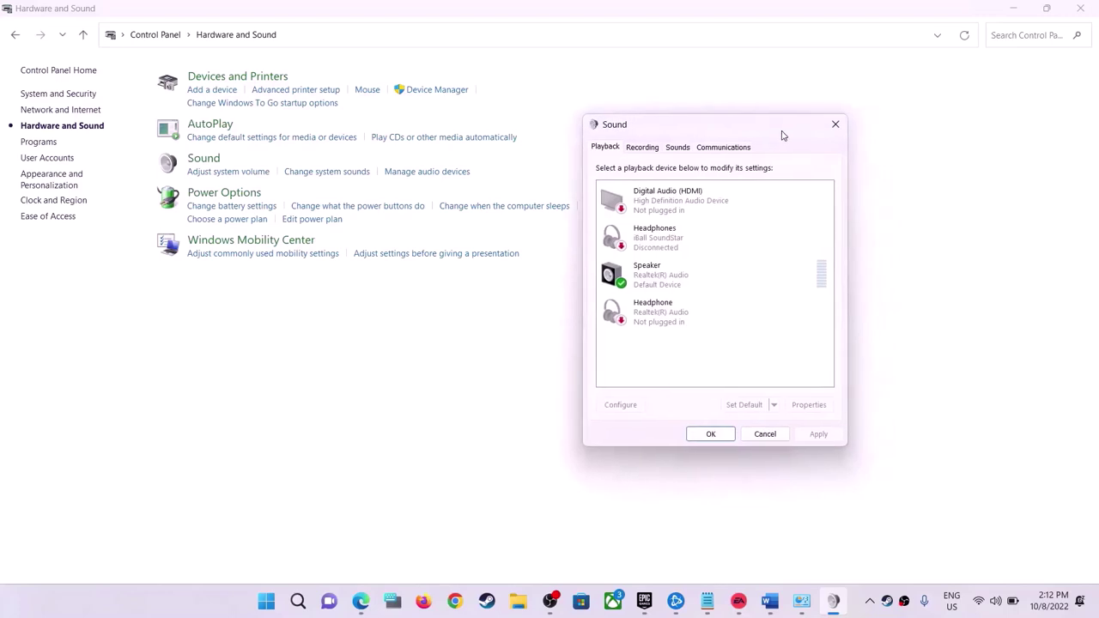
{"action": "right_click", "coordinate": [685, 286]}
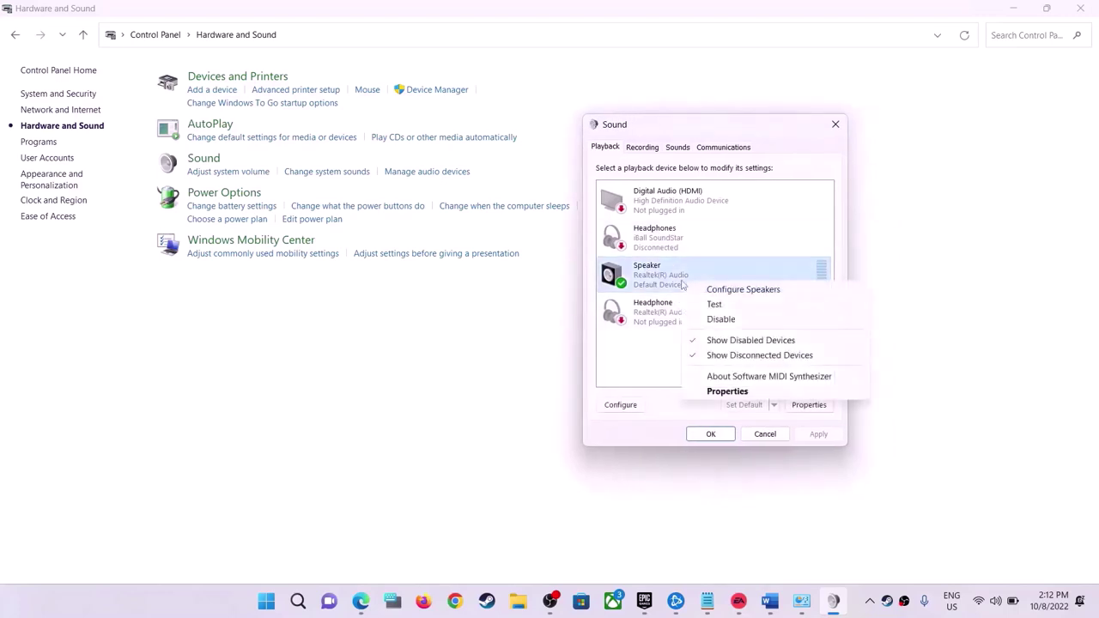
{"action": "left_click", "coordinate": [729, 392]}
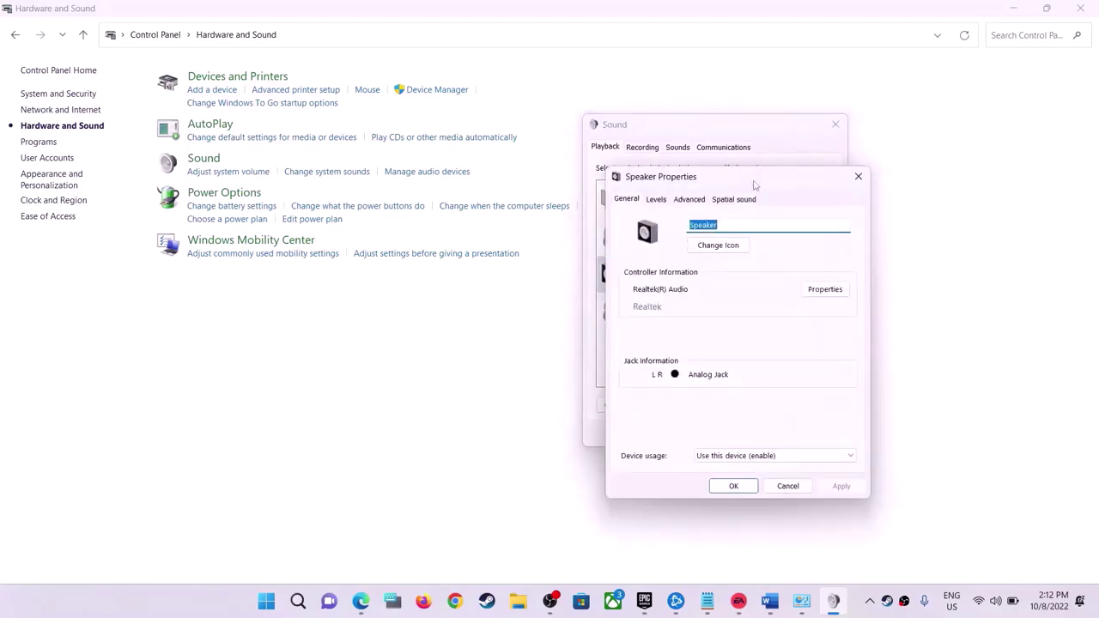
{"action": "left_click_drag", "start_coordinate": [755, 184], "coordinate": [783, 112]}
{"action": "left_click", "coordinate": [718, 129]}
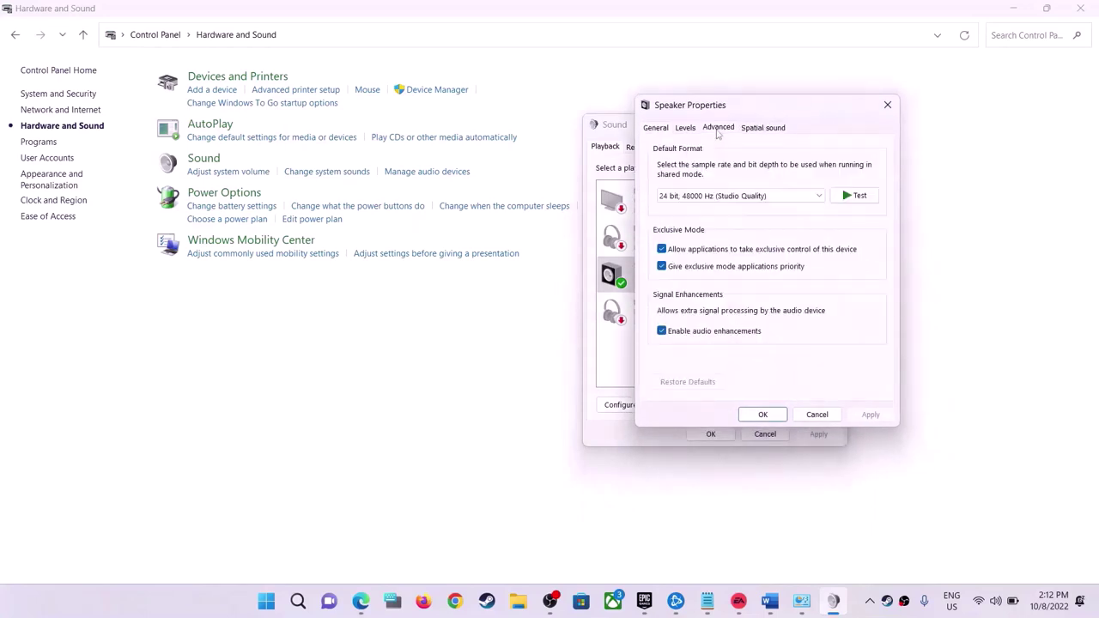
Step: Choose 24 bit, 48000 Hz (Studio Quality) as the speaker's default format, confirm both dialogs, and close Control Panel
{"action": "left_click", "coordinate": [755, 196]}
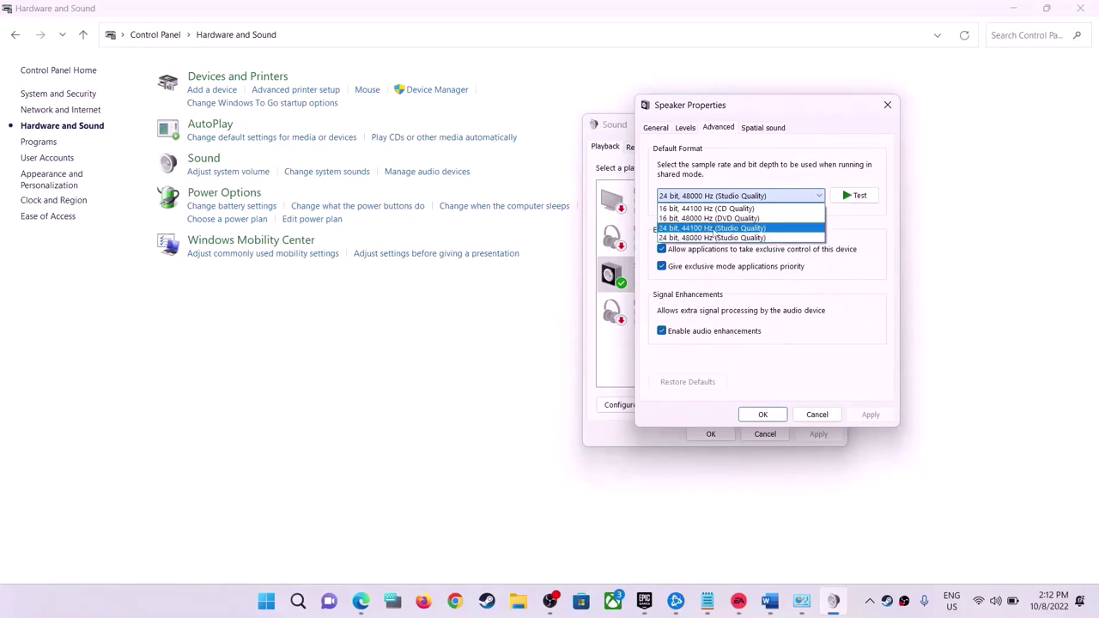
{"action": "left_click", "coordinate": [870, 421]}
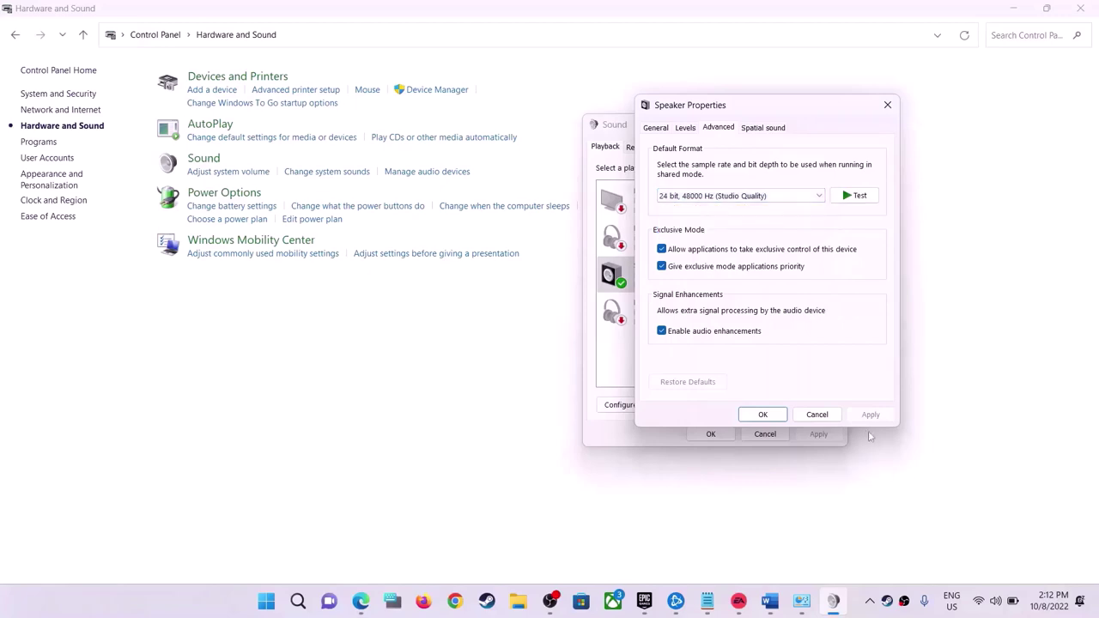
{"action": "left_click", "coordinate": [762, 414]}
{"action": "left_click", "coordinate": [710, 435]}
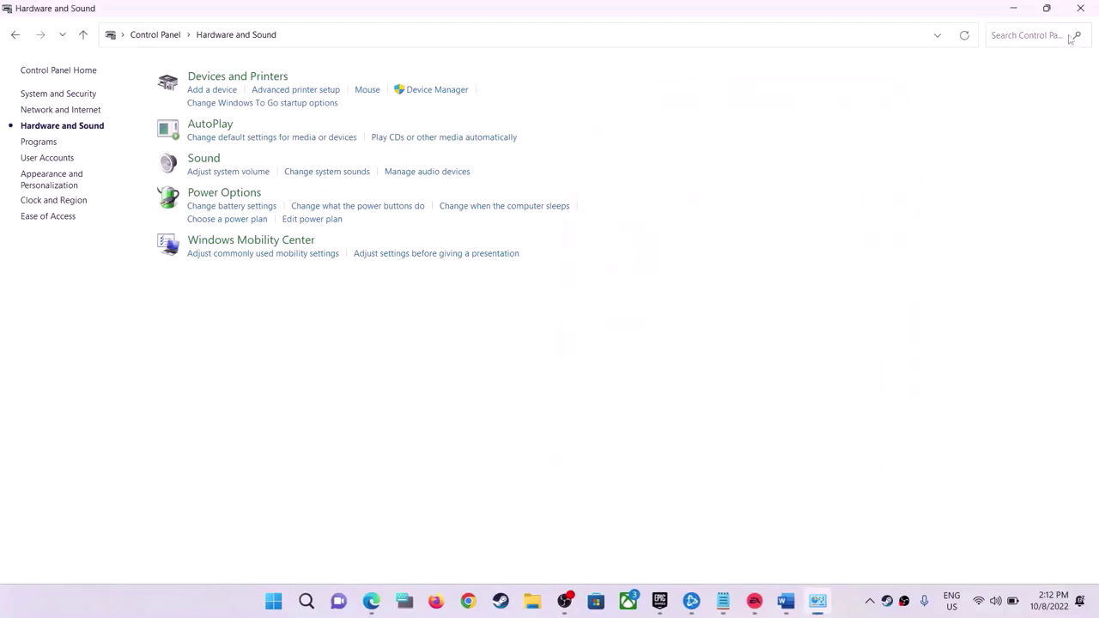
{"action": "left_click", "coordinate": [1080, 8]}
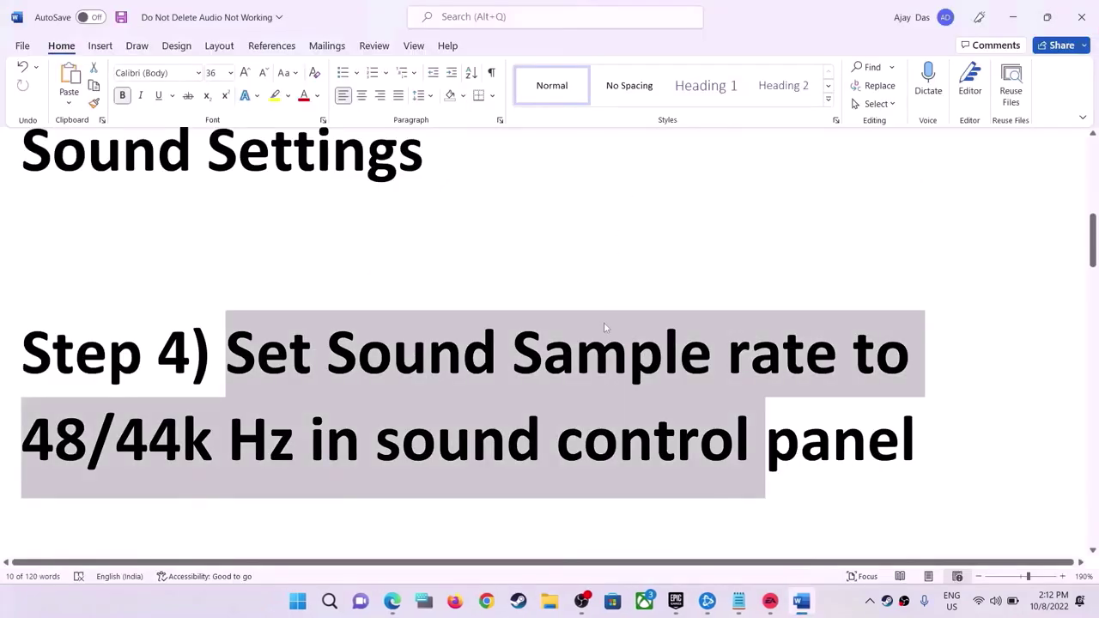
Step: Read the Step 5 instruction about disconnecting the controller, highlighting its text in the document
{"action": "scroll", "coordinate": [604, 322], "scroll_direction": "down", "scroll_amount": 5}
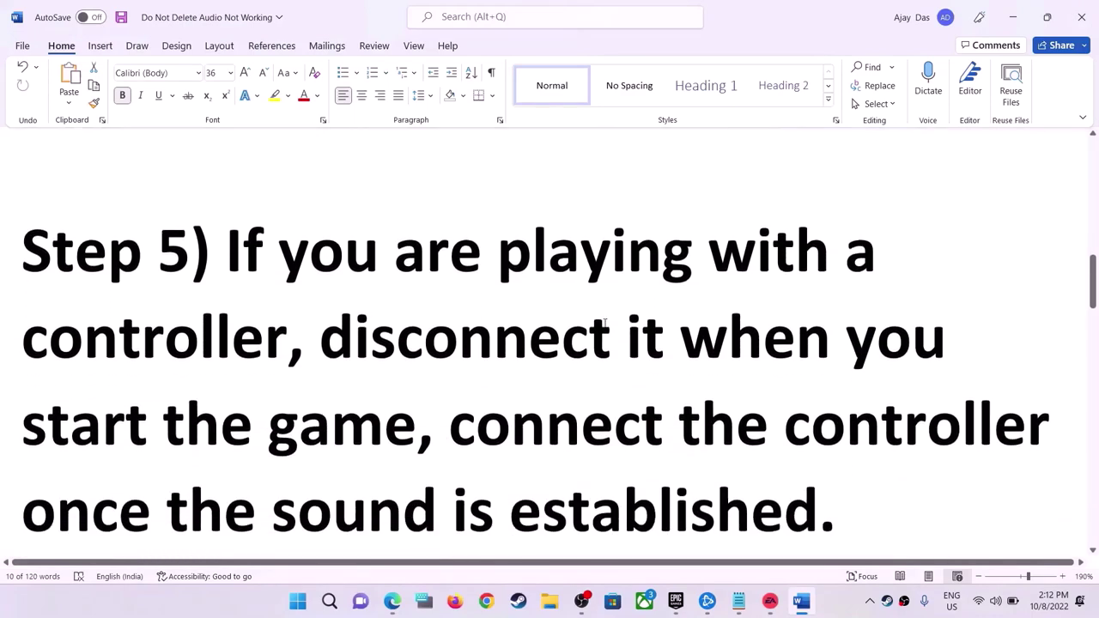
{"action": "scroll", "coordinate": [605, 323], "scroll_direction": "down", "scroll_amount": 1}
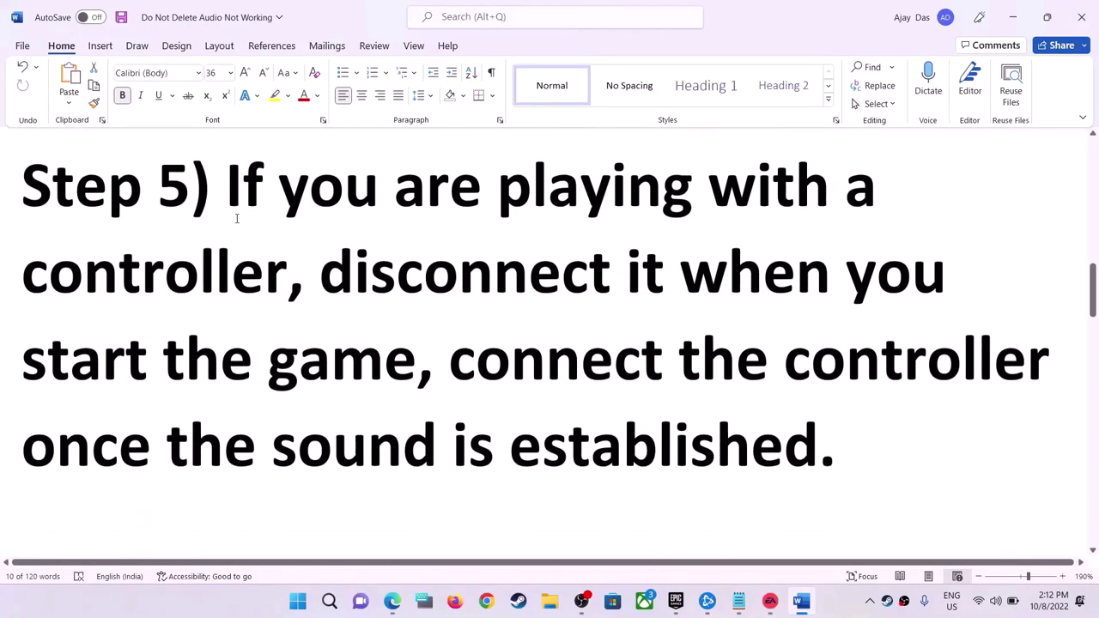
{"action": "left_click_drag", "start_coordinate": [237, 218], "coordinate": [615, 361]}
{"action": "left_click", "coordinate": [592, 442]}
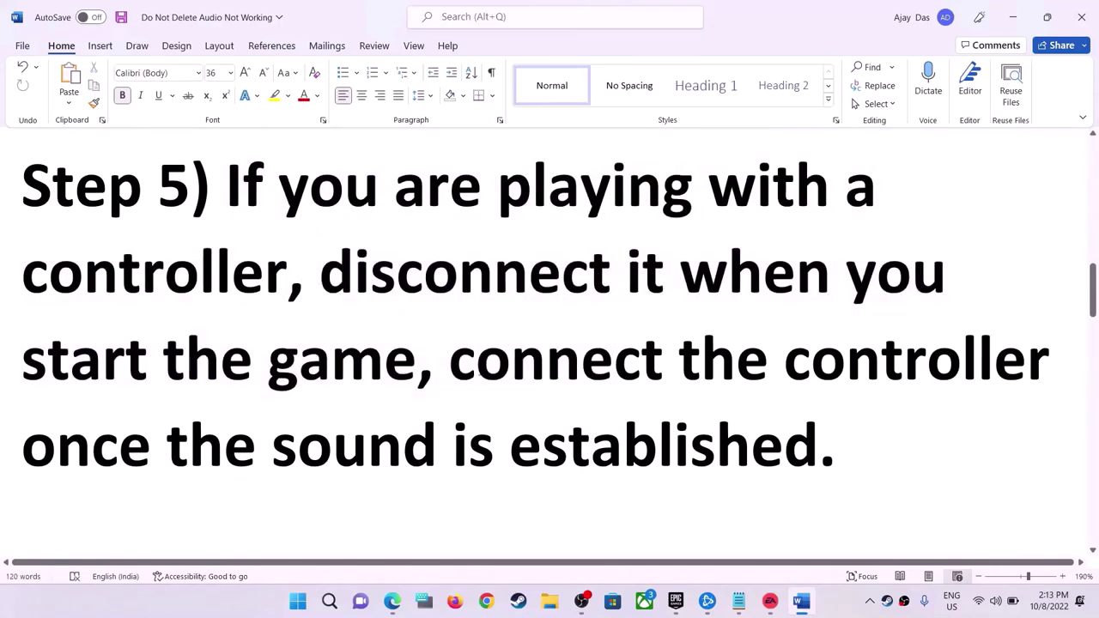
{"action": "left_click_drag", "start_coordinate": [448, 358], "coordinate": [696, 468]}
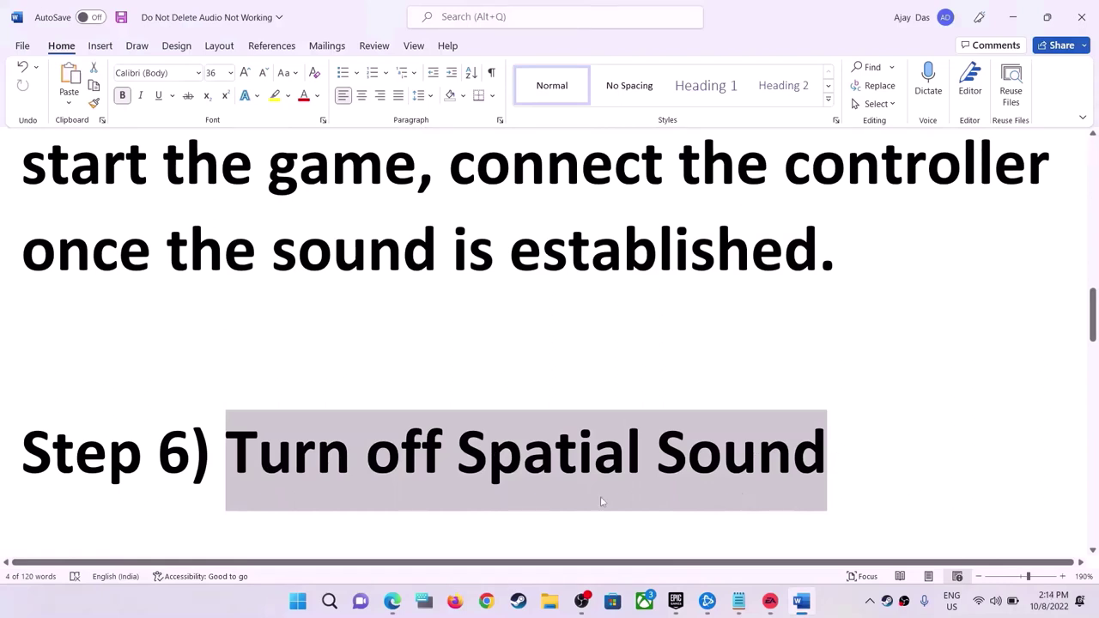
Step: Search for Control Panel, open it, and bring up the Sound dialog from Hardware and Sound
{"action": "left_click", "coordinate": [300, 604]}
{"action": "type", "text": "co"}
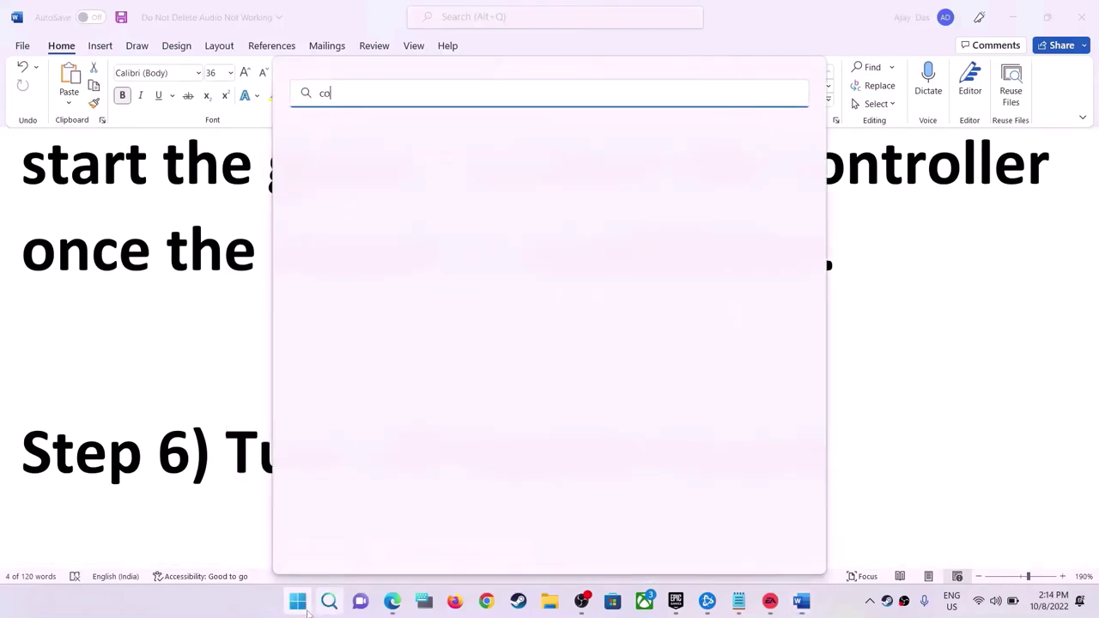
{"action": "type", "text": "ntrol"}
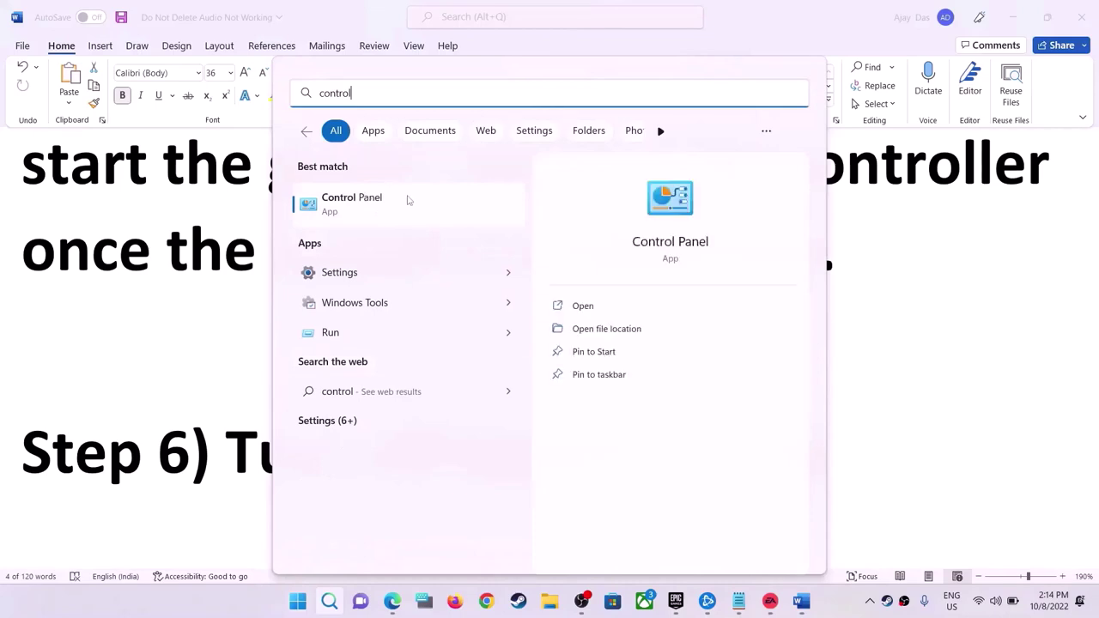
{"action": "left_click", "coordinate": [408, 200]}
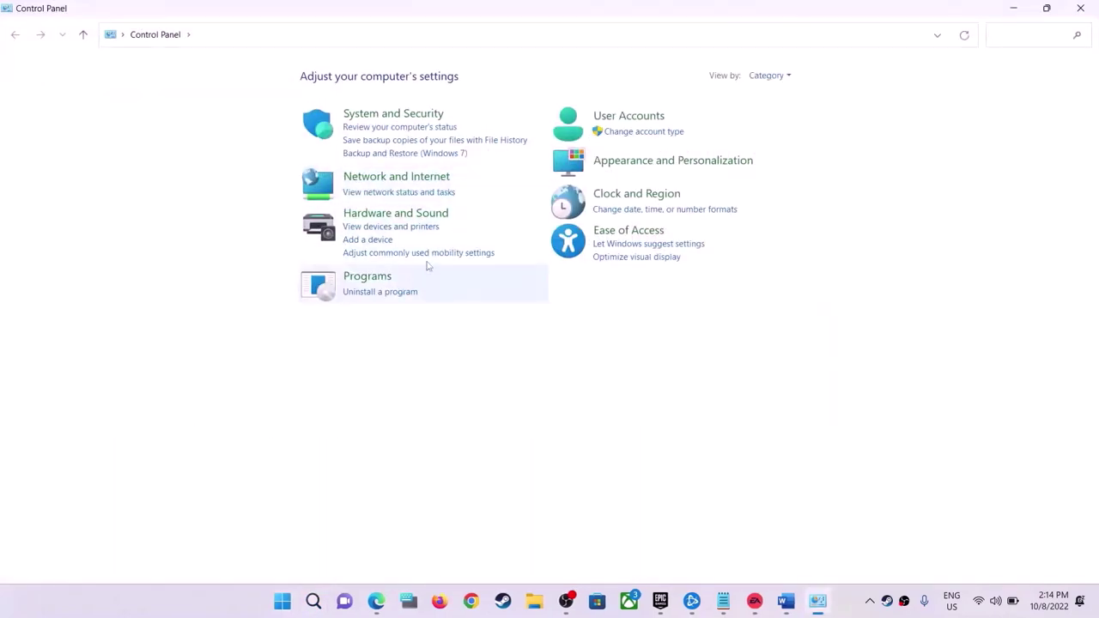
{"action": "left_click", "coordinate": [400, 214]}
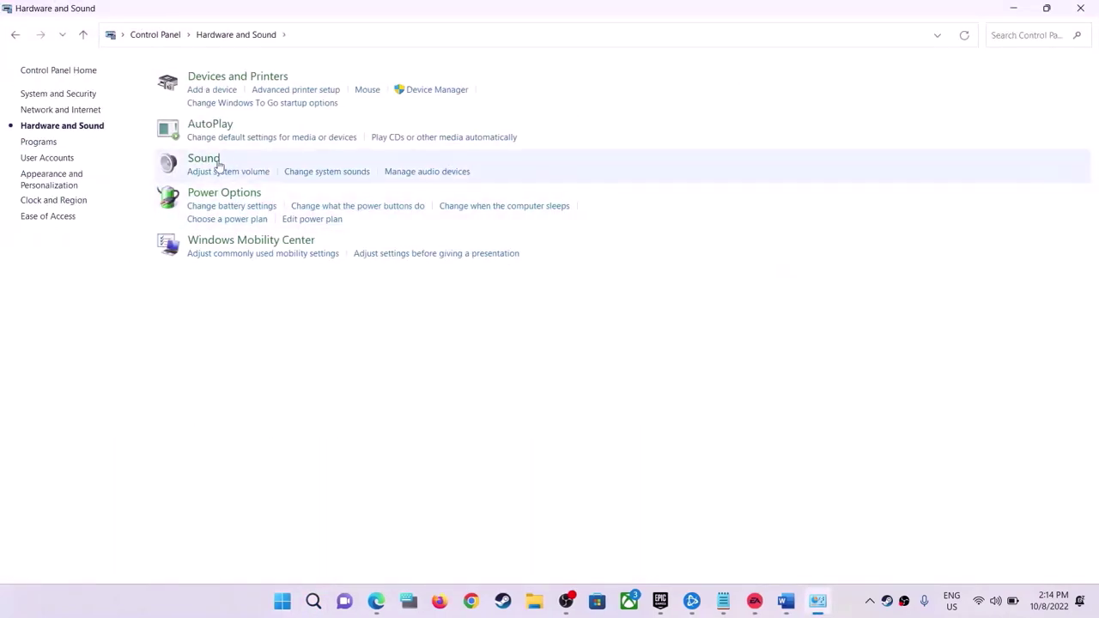
{"action": "left_click", "coordinate": [215, 163]}
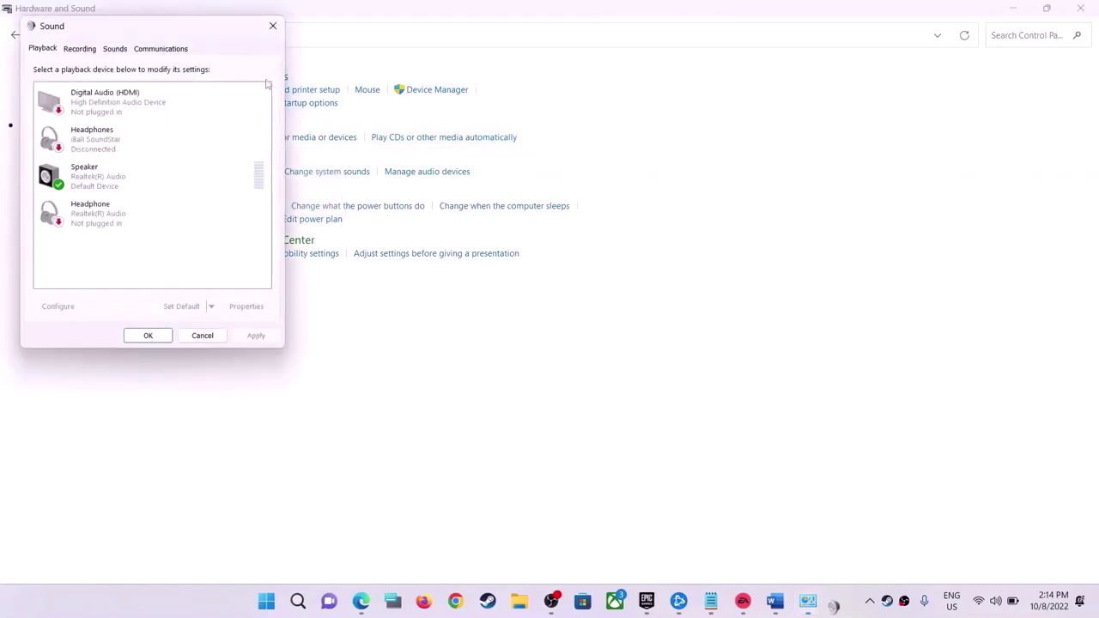
{"action": "left_click_drag", "start_coordinate": [194, 31], "coordinate": [670, 133]}
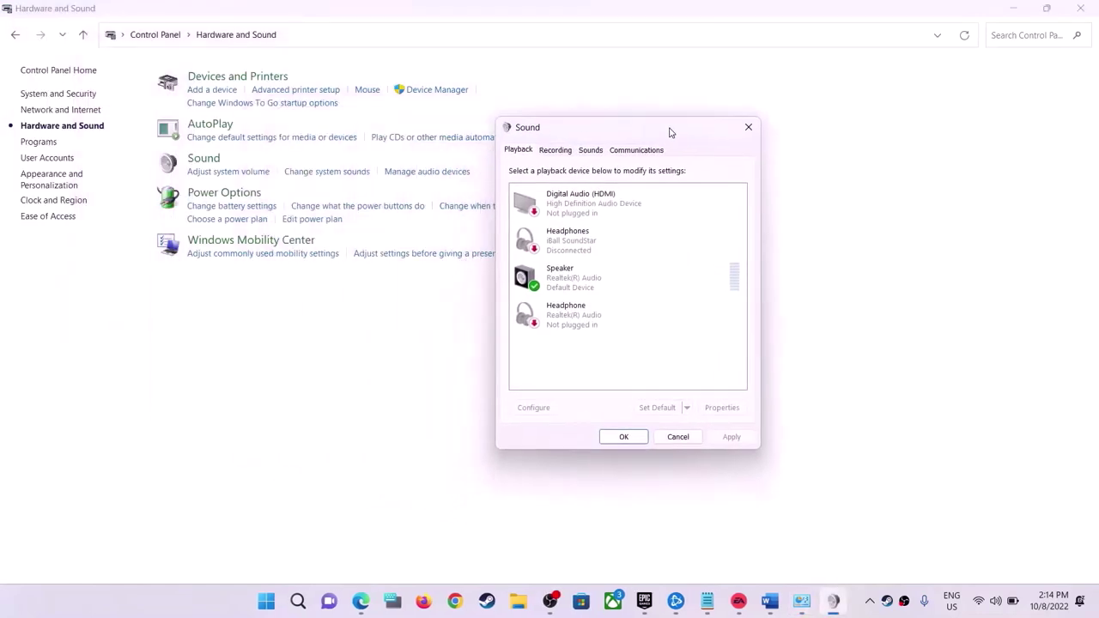
Step: Open the properties of the default Realtek Speaker and show its spatial sound settings
{"action": "left_click", "coordinate": [576, 284]}
{"action": "right_click", "coordinate": [599, 286]}
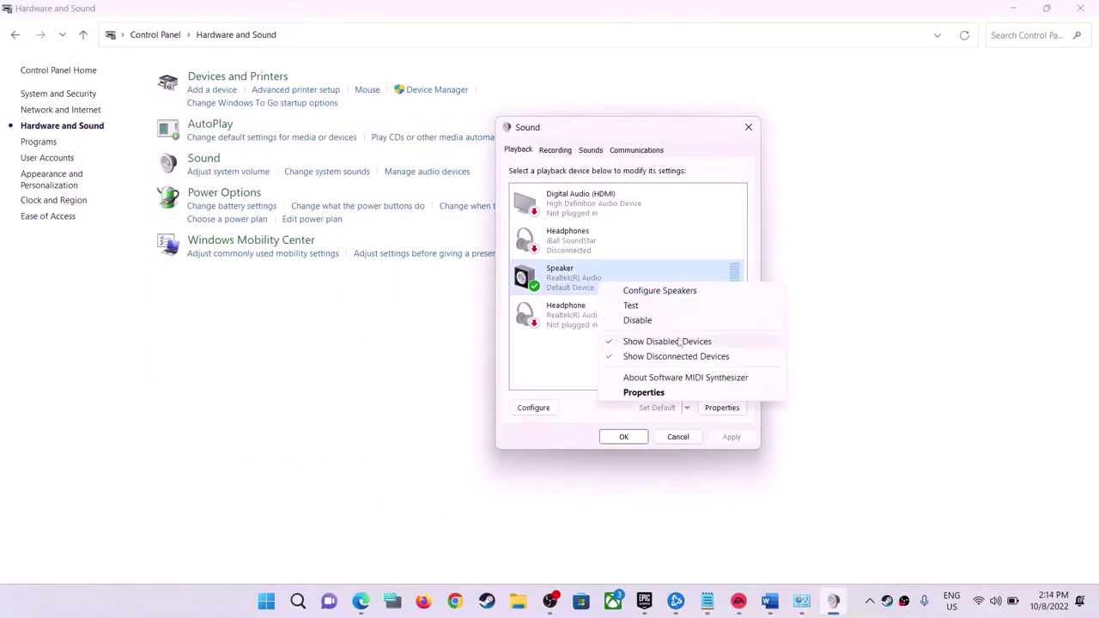
{"action": "left_click", "coordinate": [649, 392]}
{"action": "left_click_drag", "start_coordinate": [661, 179], "coordinate": [685, 117]}
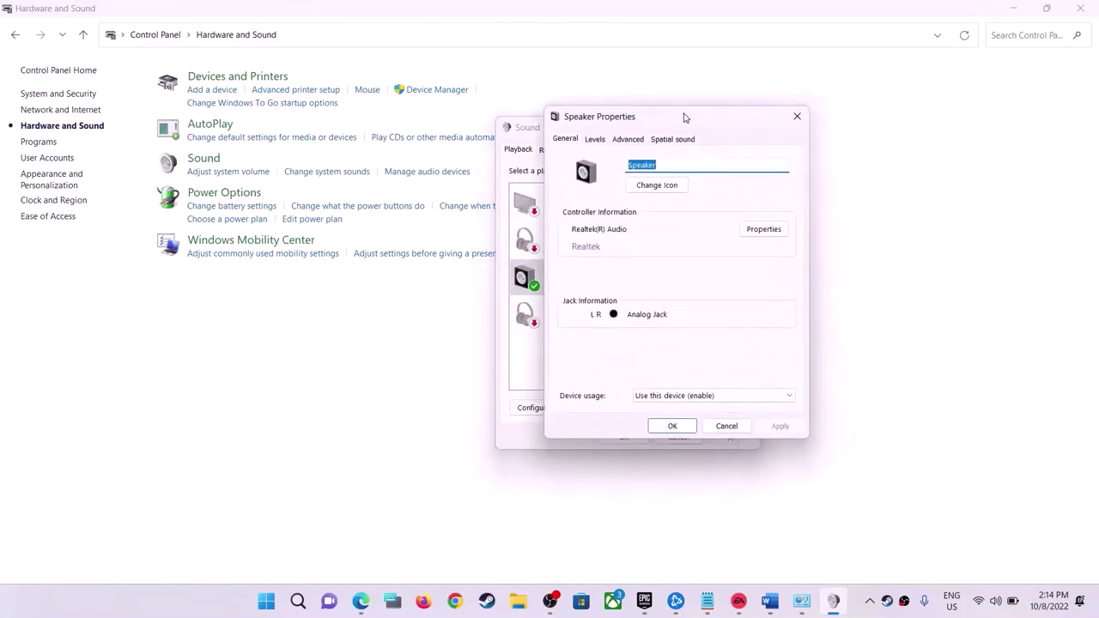
{"action": "left_click", "coordinate": [672, 138]}
Step: Set the speaker's spatial sound format to Off after trying Windows Sonic for Headphones, apply it, confirm both dialogs, and close Control Panel
{"action": "left_click", "coordinate": [642, 208]}
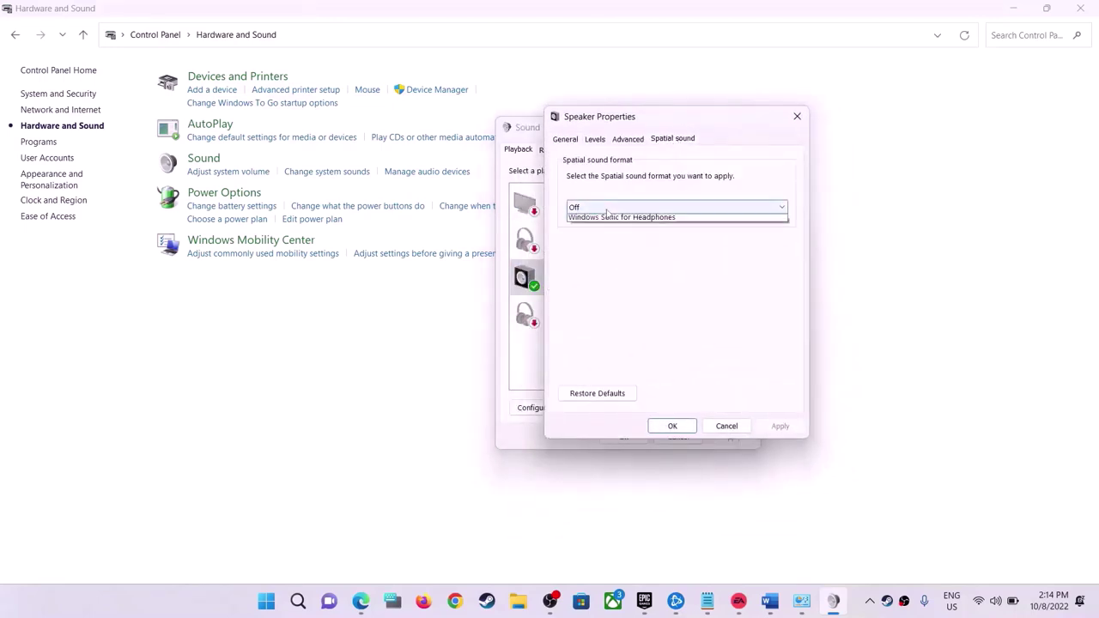
{"action": "left_click", "coordinate": [597, 230]}
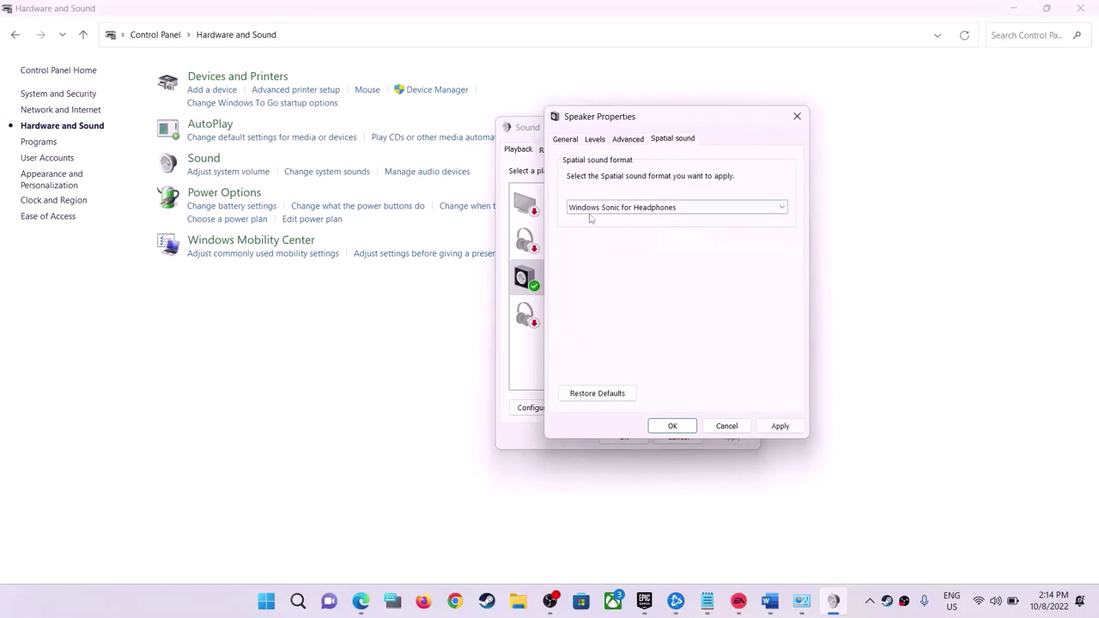
{"action": "left_click", "coordinate": [658, 216]}
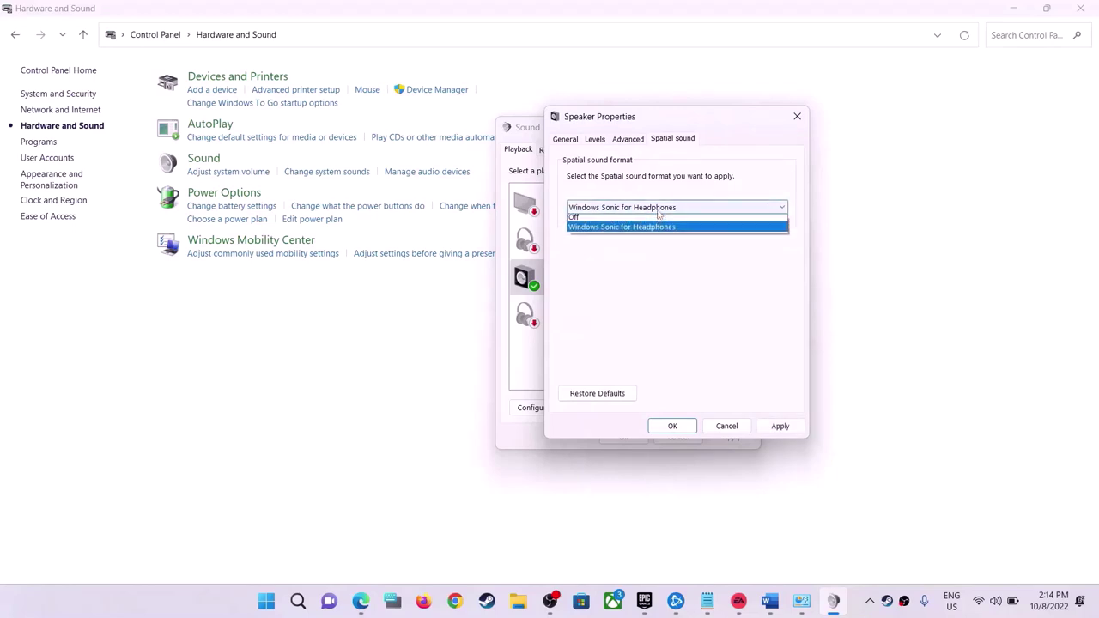
{"action": "left_click", "coordinate": [580, 220]}
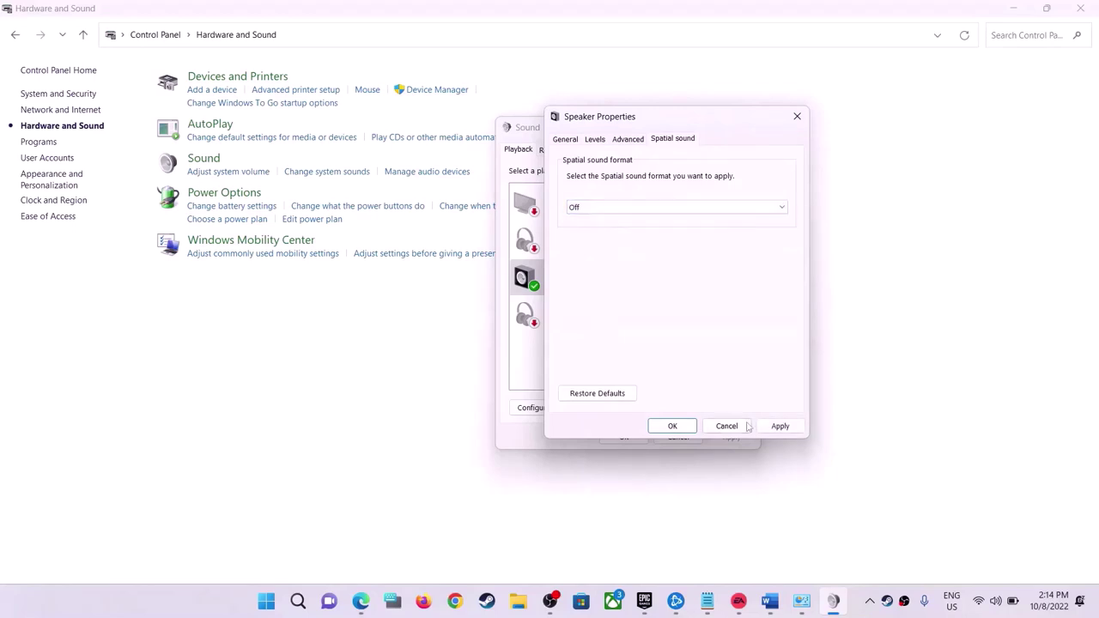
{"action": "left_click", "coordinate": [777, 425]}
{"action": "left_click", "coordinate": [671, 427]}
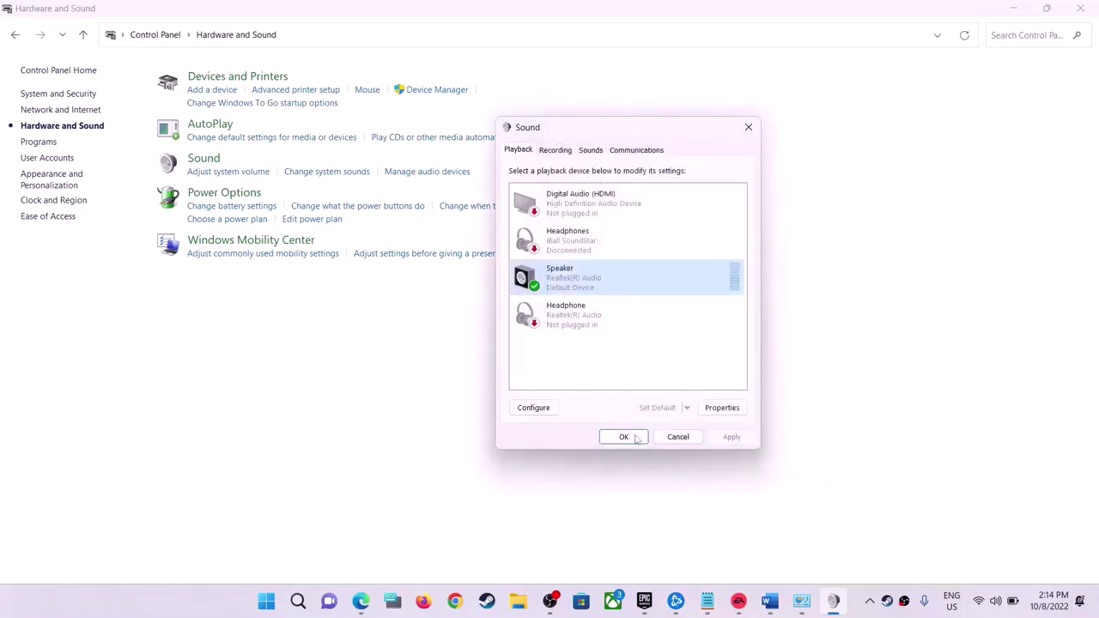
{"action": "left_click", "coordinate": [624, 437]}
{"action": "left_click", "coordinate": [1079, 15]}
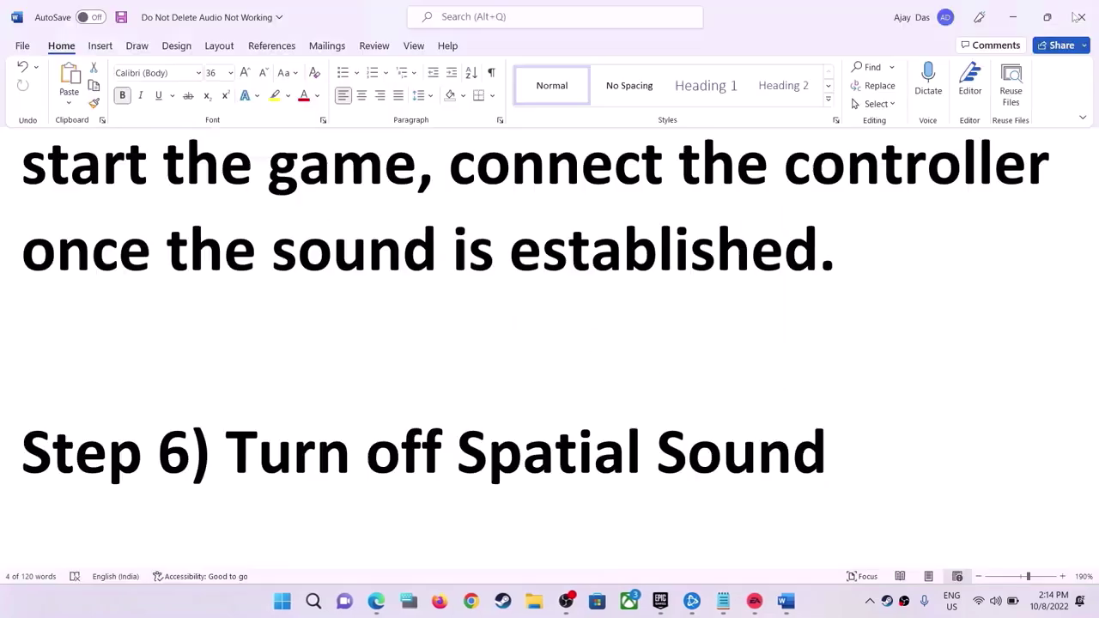
Step: Read the Step 7 instruction about disabling the Oculus/voicemeeter audio device, highlighting the recording and playback part
{"action": "scroll", "coordinate": [485, 459], "scroll_direction": "down", "scroll_amount": 4}
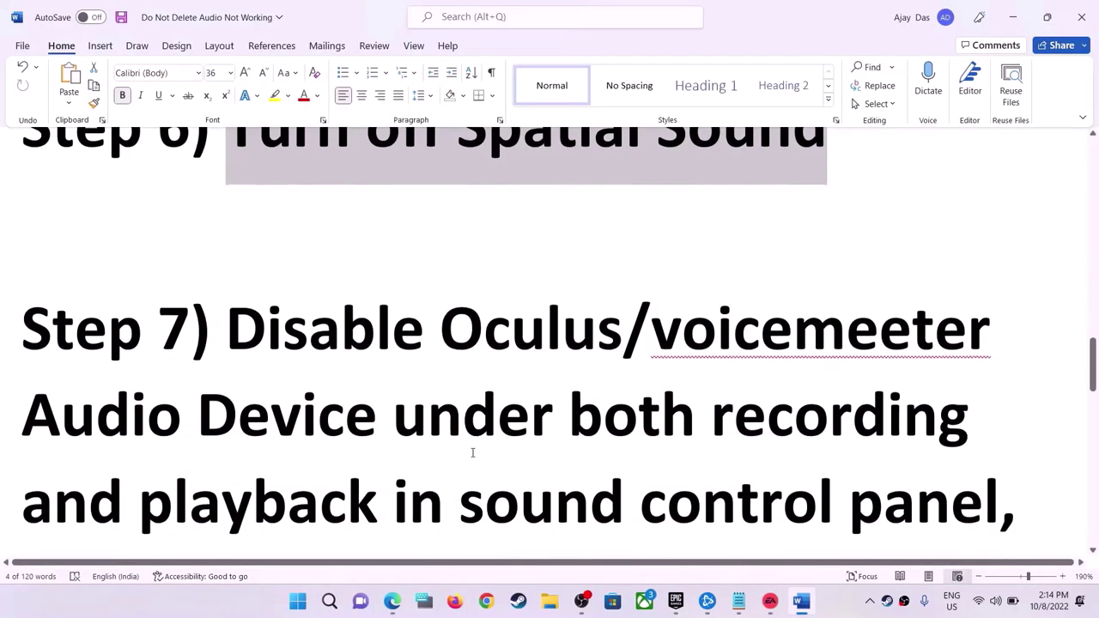
{"action": "scroll", "coordinate": [472, 453], "scroll_direction": "down", "scroll_amount": 2}
{"action": "scroll", "coordinate": [473, 424], "scroll_direction": "up", "scroll_amount": 1}
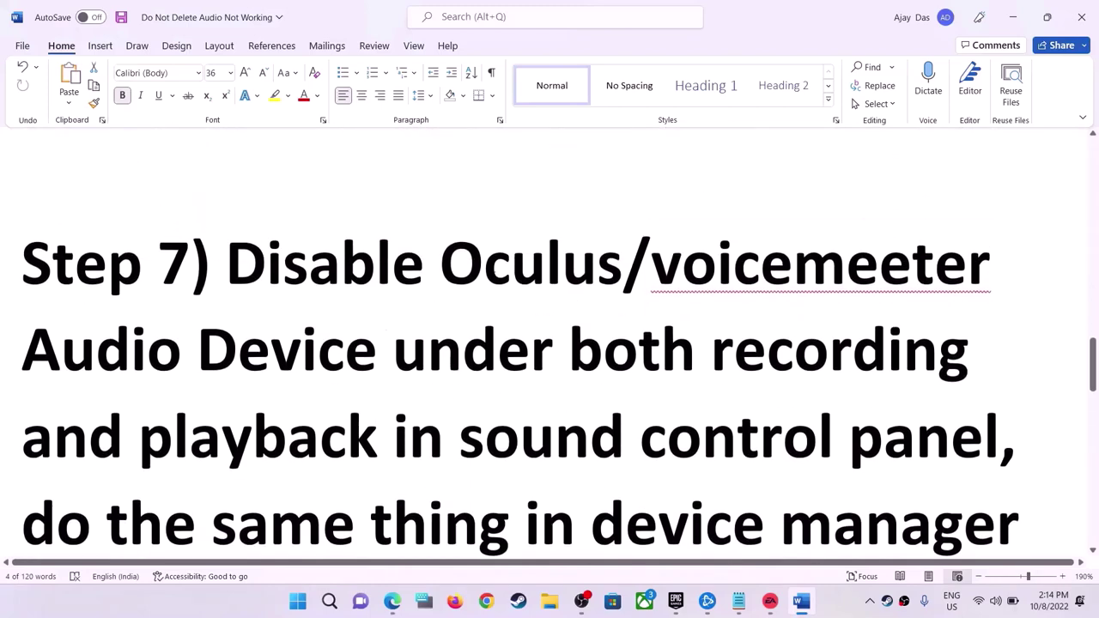
{"action": "left_click_drag", "start_coordinate": [26, 350], "coordinate": [753, 442]}
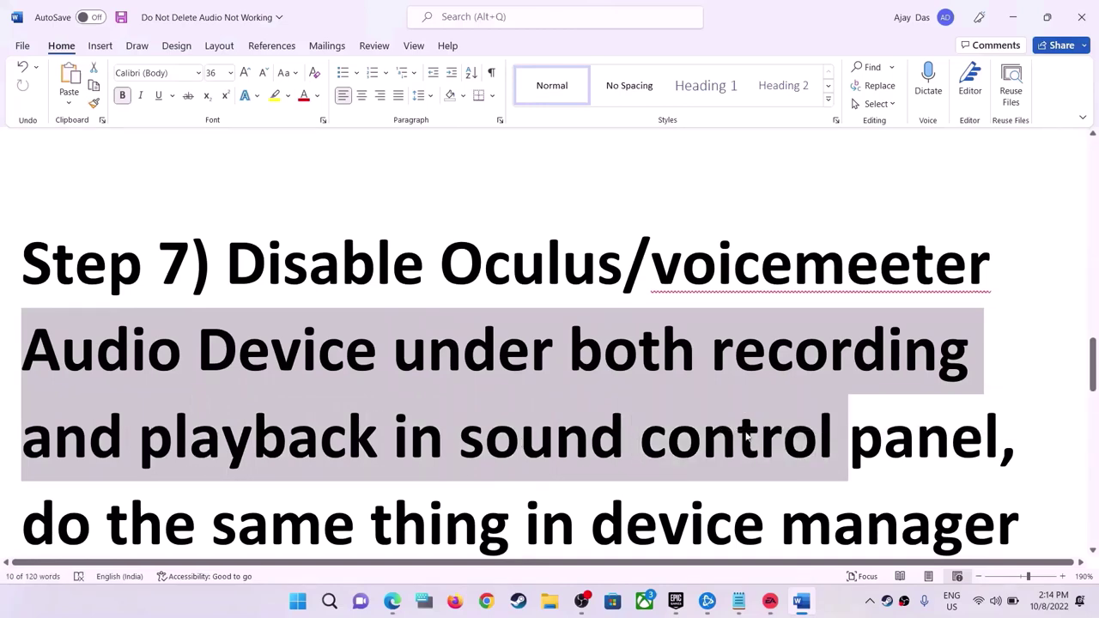
Step: Reopen Control Panel and display the Sound dialog from Hardware and Sound again
{"action": "left_click", "coordinate": [298, 601]}
{"action": "type", "text": "control"}
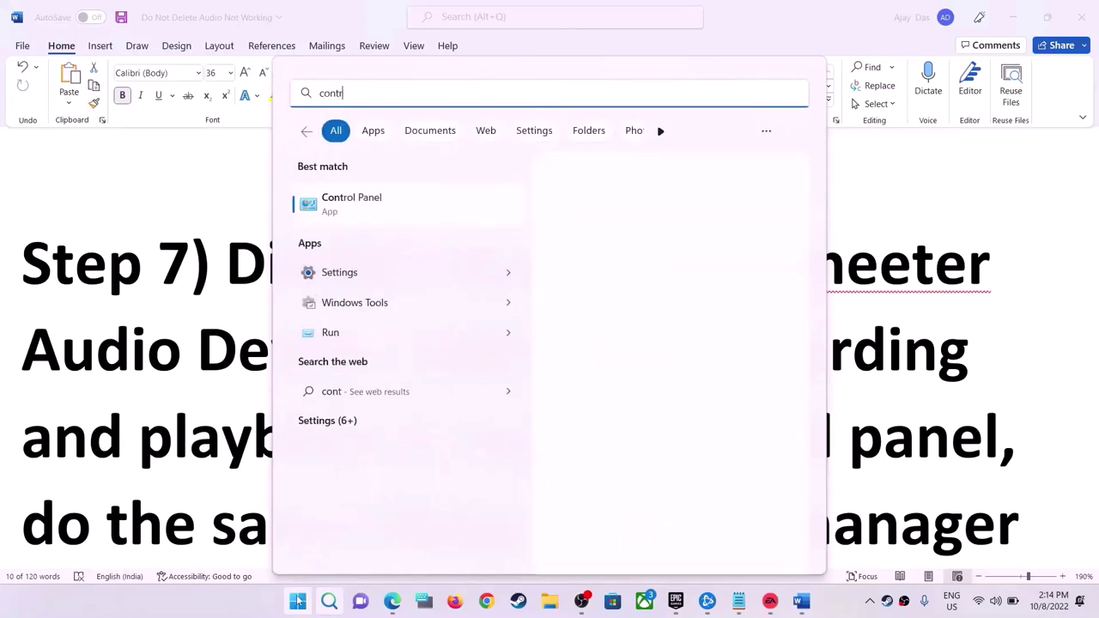
{"action": "left_click", "coordinate": [363, 210]}
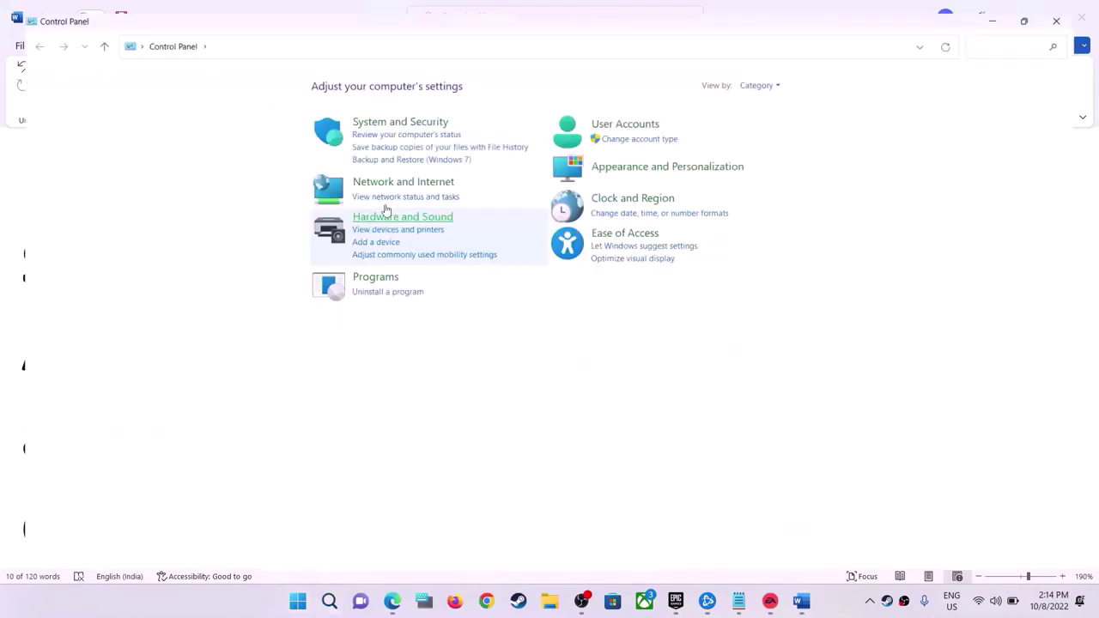
{"action": "left_click", "coordinate": [402, 215]}
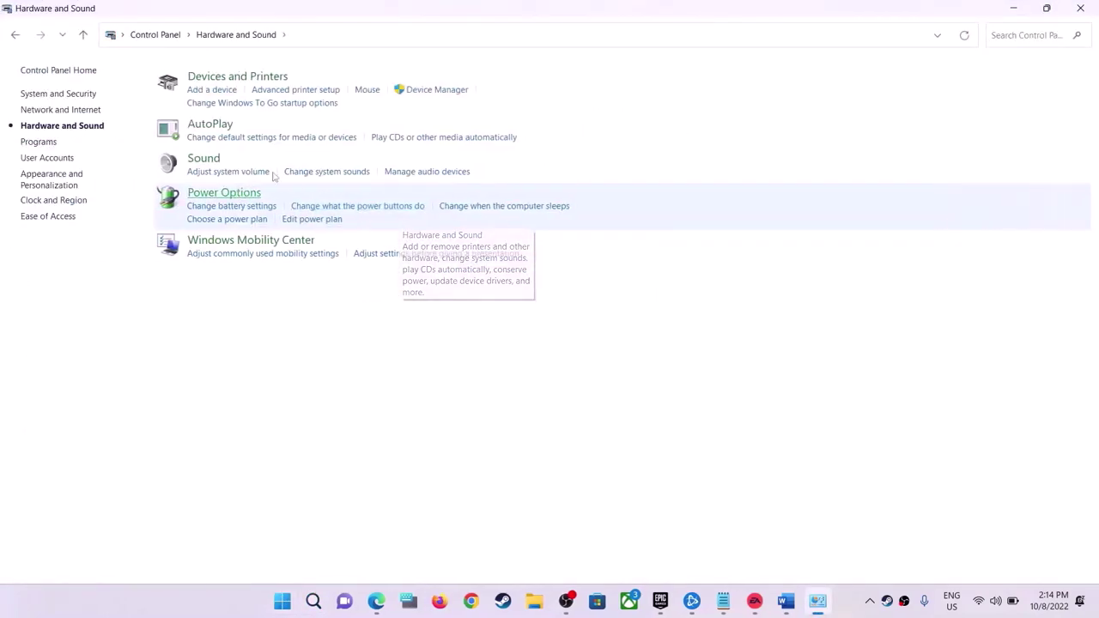
{"action": "left_click", "coordinate": [200, 159]}
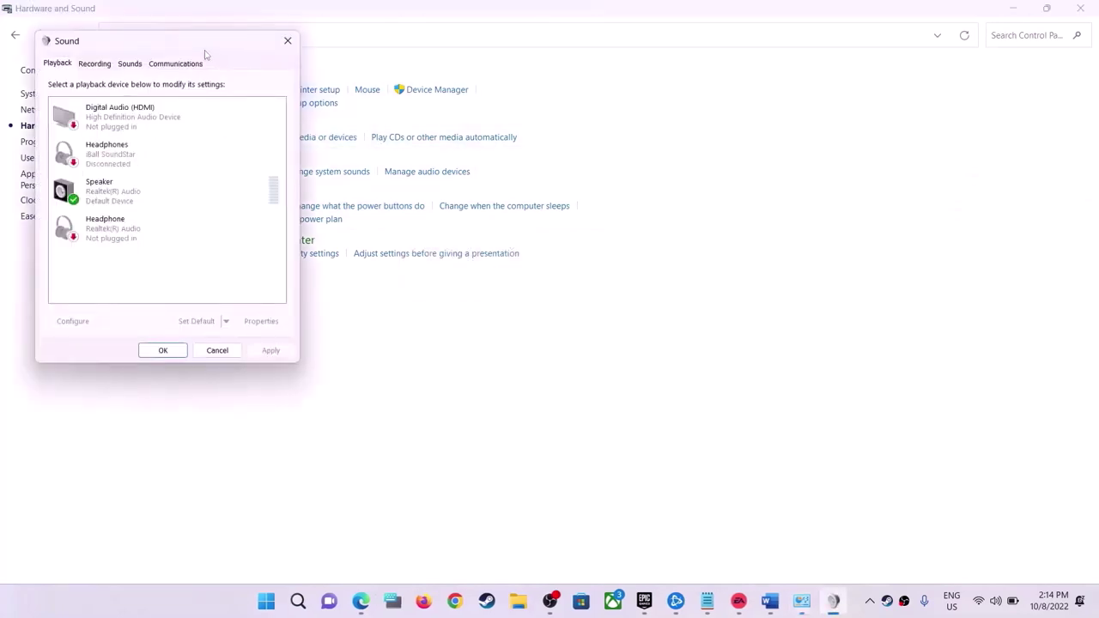
{"action": "left_click_drag", "start_coordinate": [204, 55], "coordinate": [709, 93]}
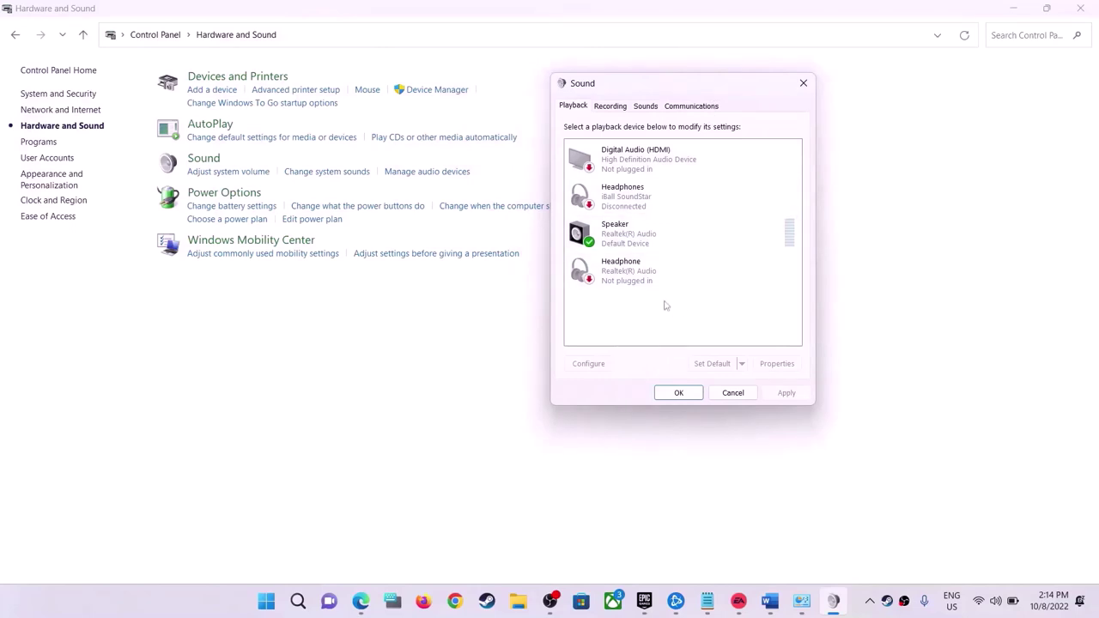
Step: Look through the playback devices for an Oculus or voicemeeter entry, check the iBall SoundStar Headphones' available actions, and close the Sound dialog
{"action": "left_click", "coordinate": [635, 280]}
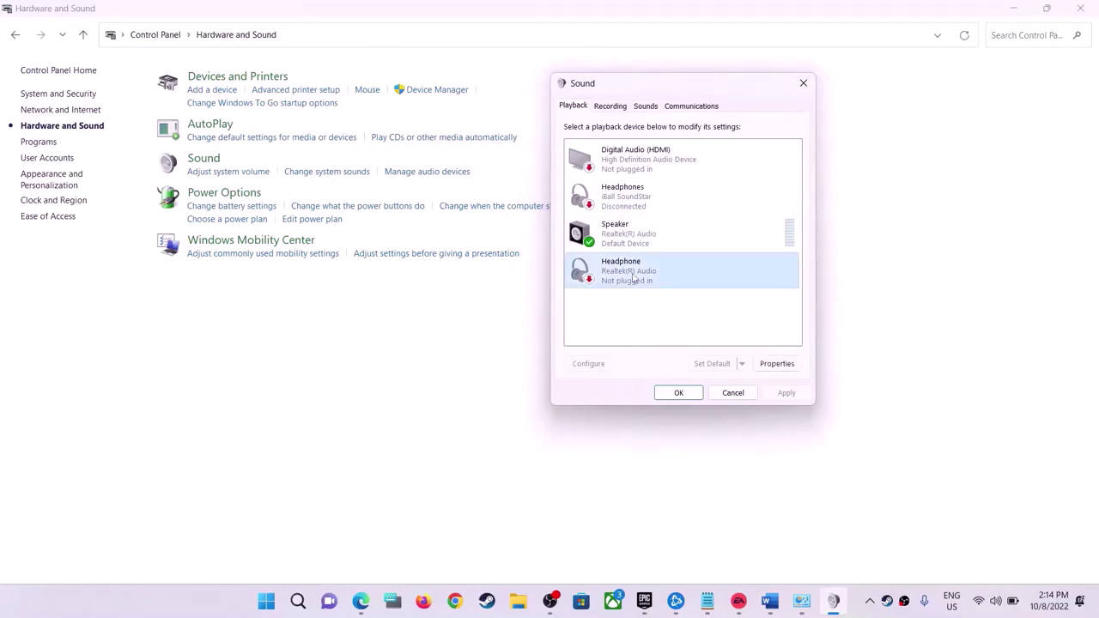
{"action": "left_click", "coordinate": [636, 197]}
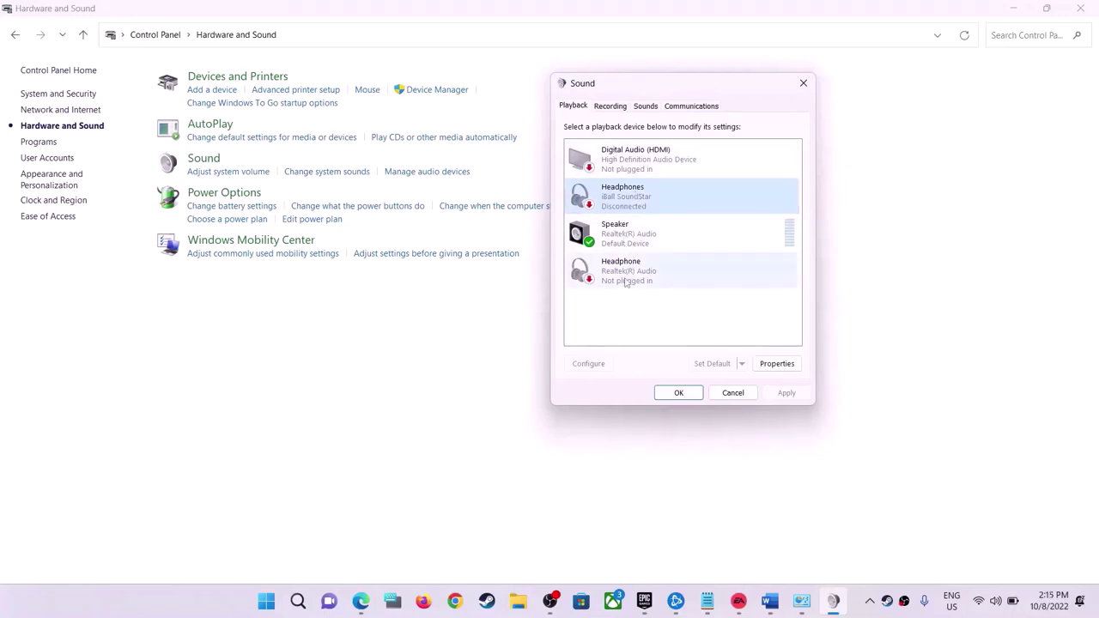
{"action": "left_click", "coordinate": [629, 170]}
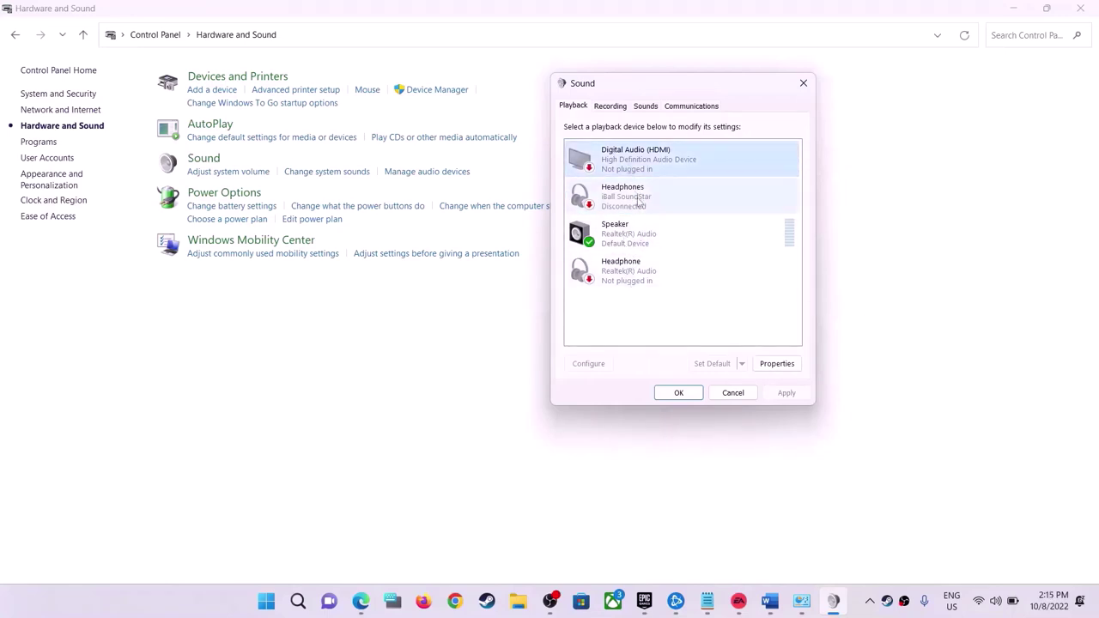
{"action": "left_click", "coordinate": [640, 271]}
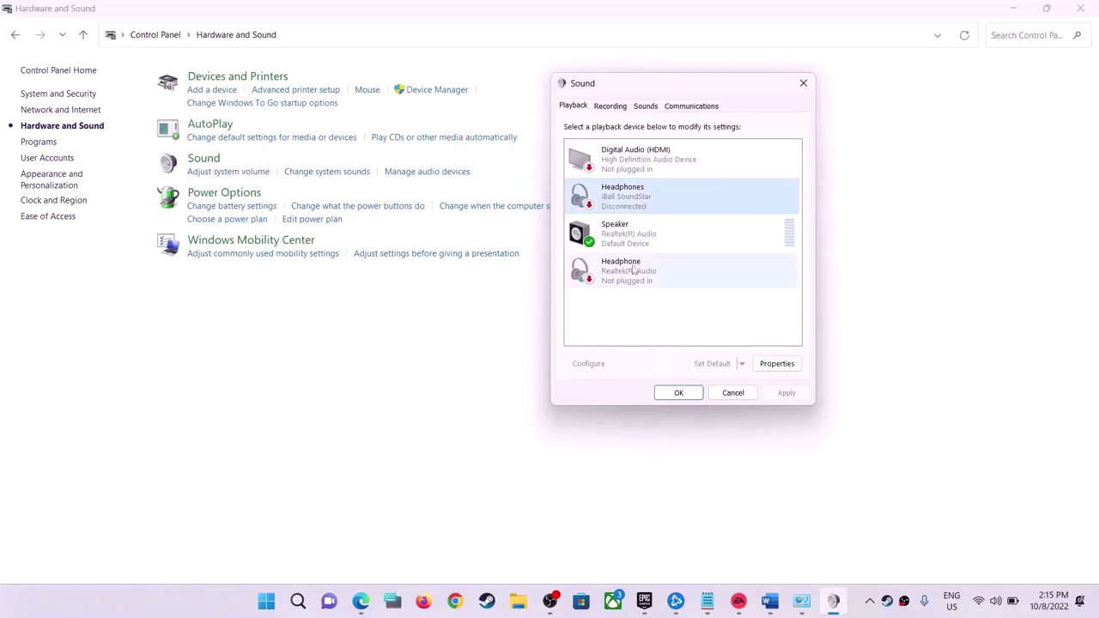
{"action": "left_click", "coordinate": [653, 201]}
{"action": "right_click", "coordinate": [655, 210]}
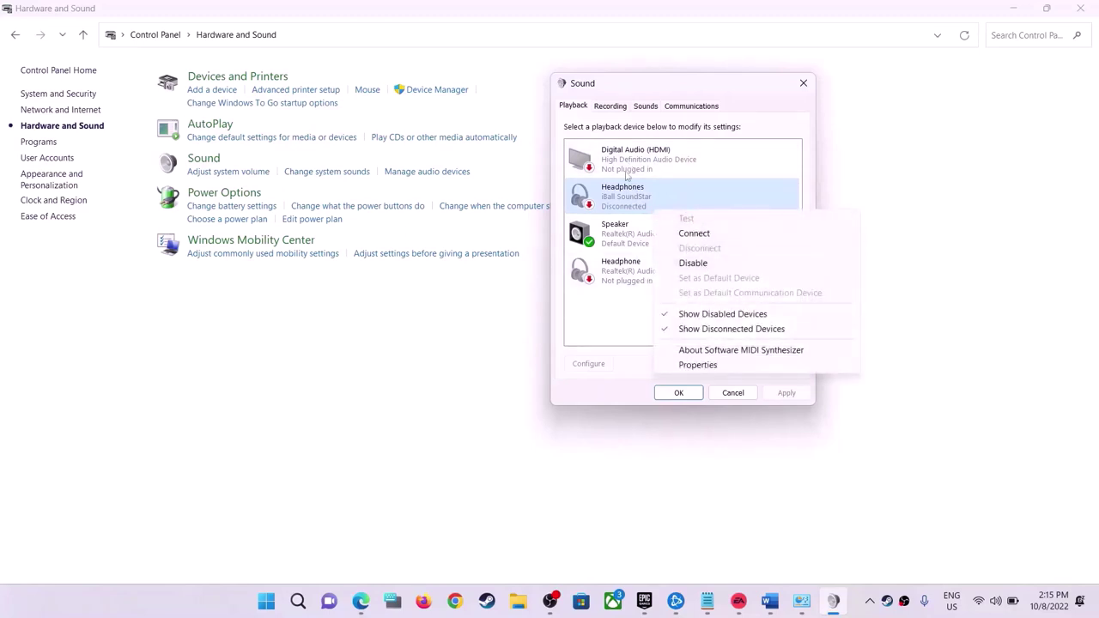
{"action": "left_click", "coordinate": [643, 284]}
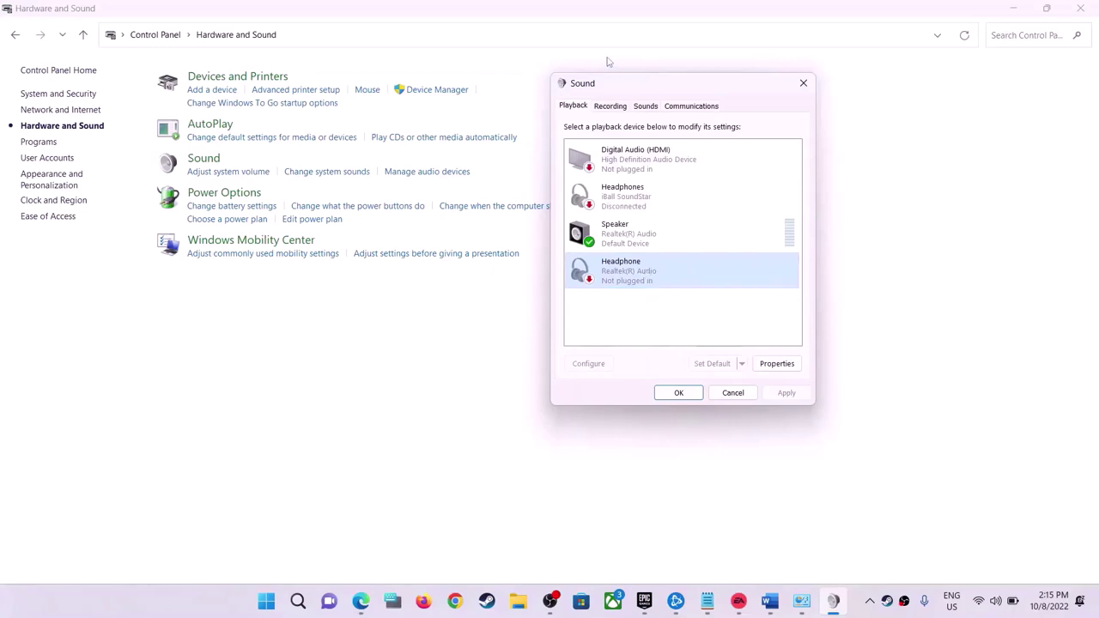
{"action": "left_click", "coordinate": [802, 84]}
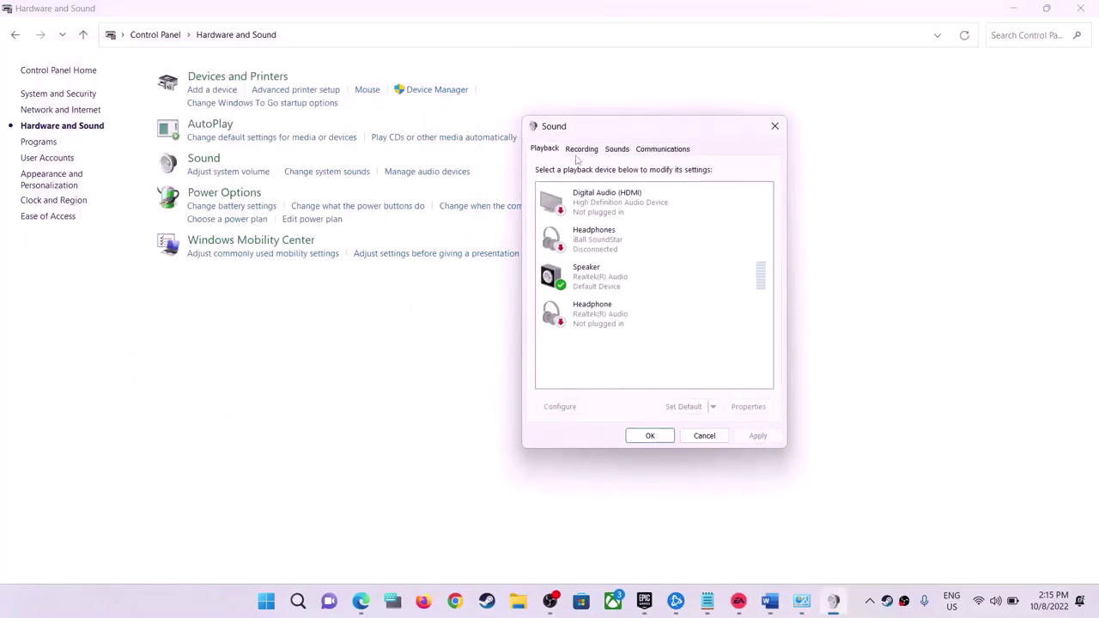
Step: Check the recording devices and the iBall SoundStar Headset's available actions, return to the playback devices, and close the Sound dialog and Control Panel
{"action": "left_click", "coordinate": [580, 151]}
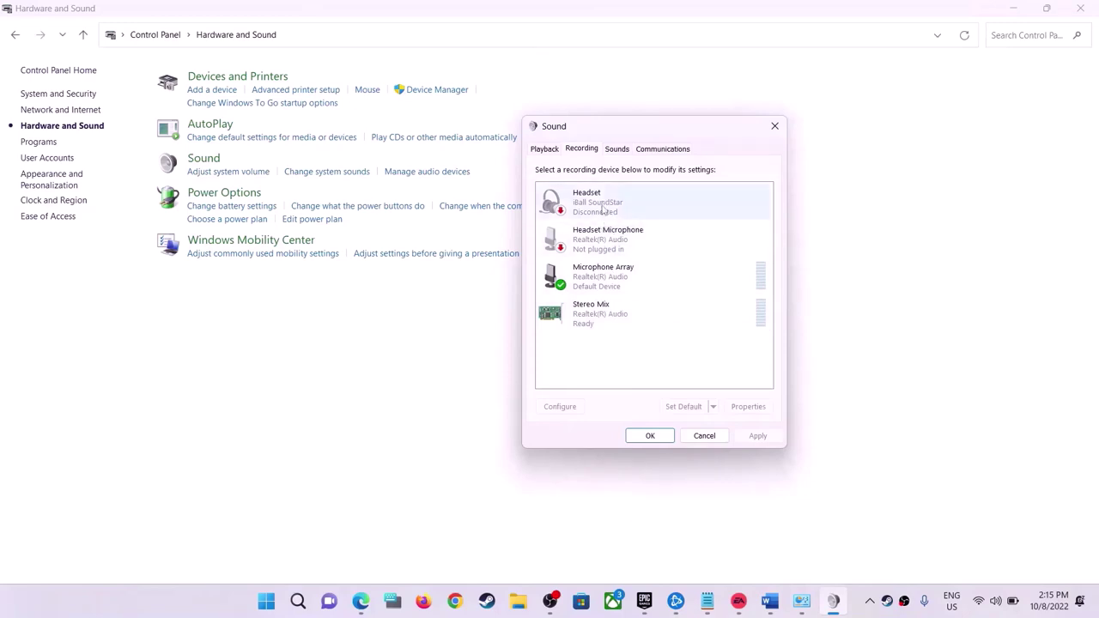
{"action": "right_click", "coordinate": [603, 208]}
{"action": "left_click", "coordinate": [546, 148]}
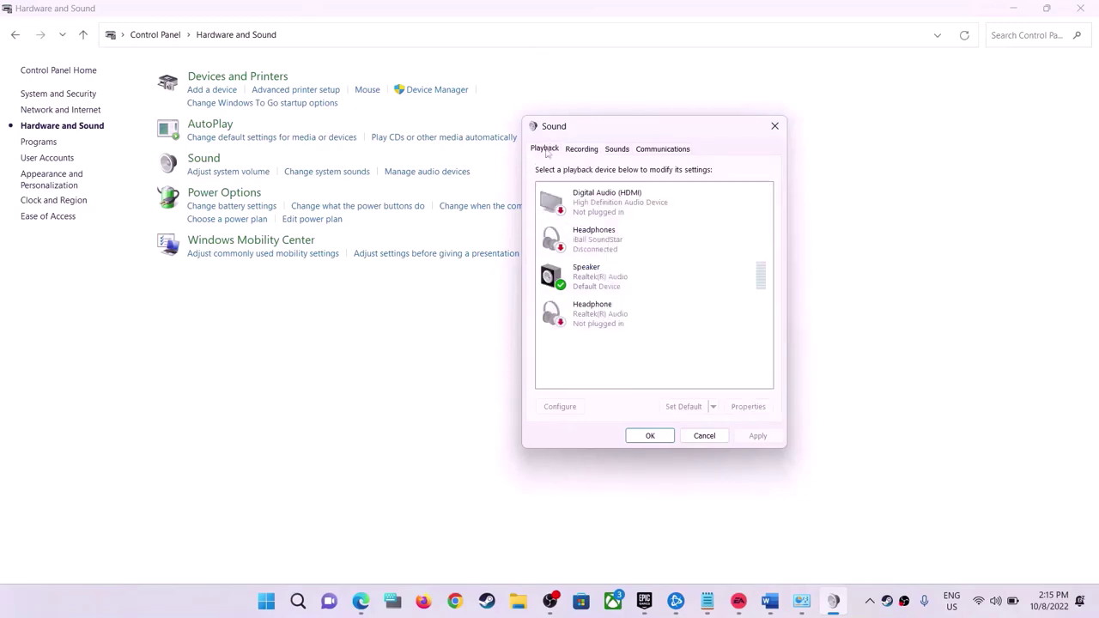
{"action": "left_click", "coordinate": [773, 126]}
{"action": "left_click", "coordinate": [1080, 8]}
Step: Read the rest of the Step 7 instruction, highlighting the part about doing the same thing in device manager
{"action": "left_click_drag", "start_coordinate": [22, 348], "coordinate": [848, 438]}
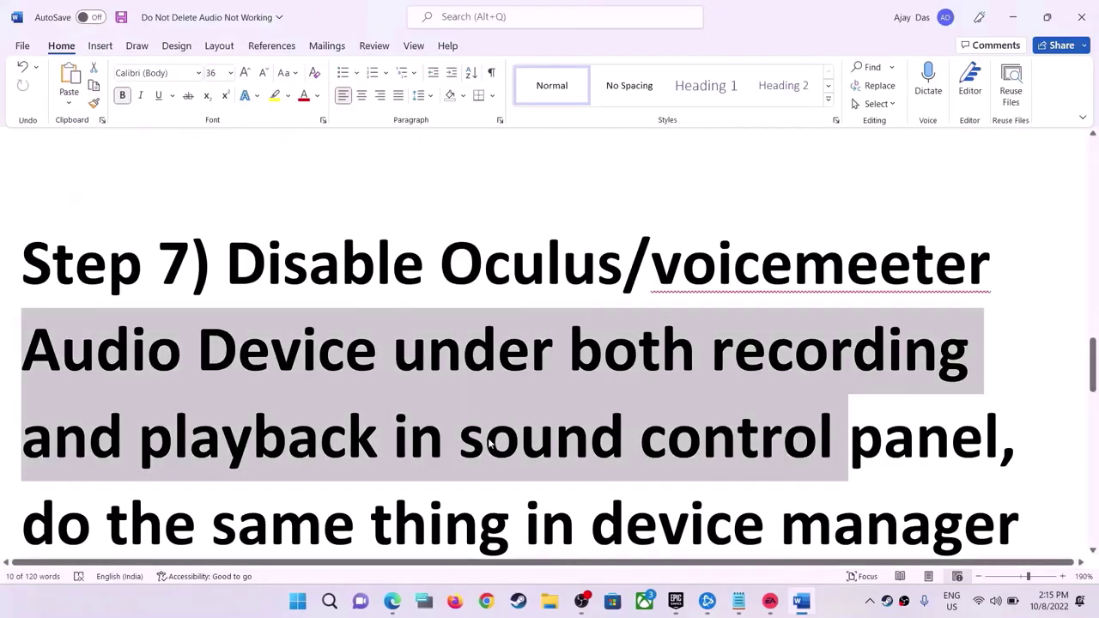
{"action": "scroll", "coordinate": [490, 442], "scroll_direction": "down", "scroll_amount": 1}
{"action": "left_click", "coordinate": [835, 442]}
{"action": "scroll", "coordinate": [298, 456], "scroll_direction": "down", "scroll_amount": 1}
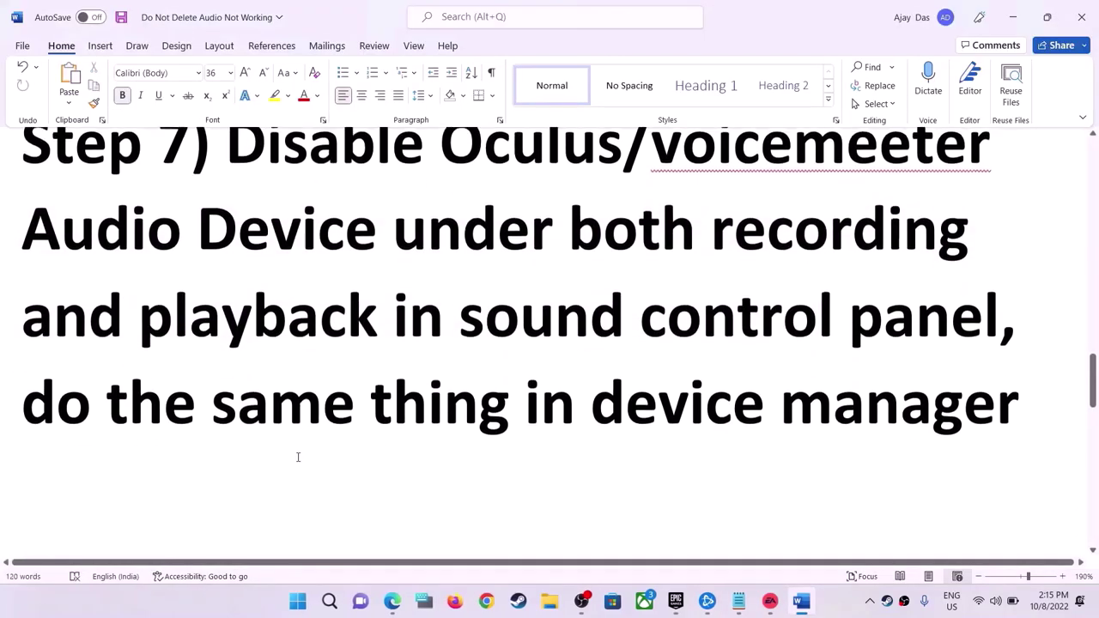
{"action": "left_click_drag", "start_coordinate": [106, 400], "coordinate": [1019, 399]}
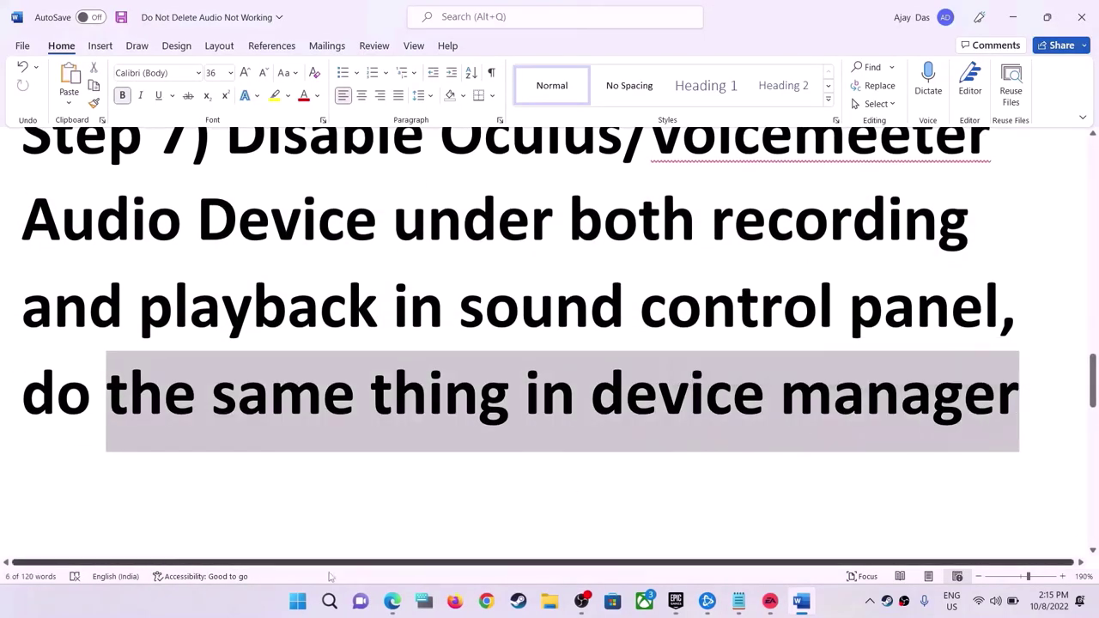
Step: Open Device Manager, move its window aside, and expand the Sound, video and game controllers category
{"action": "right_click", "coordinate": [298, 602]}
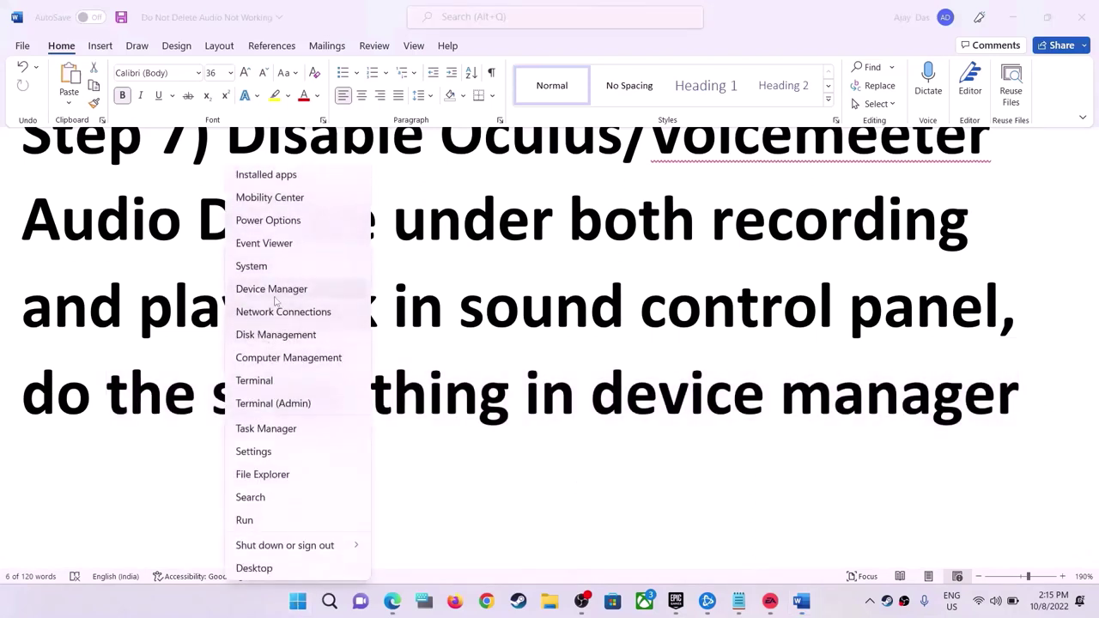
{"action": "left_click", "coordinate": [352, 292]}
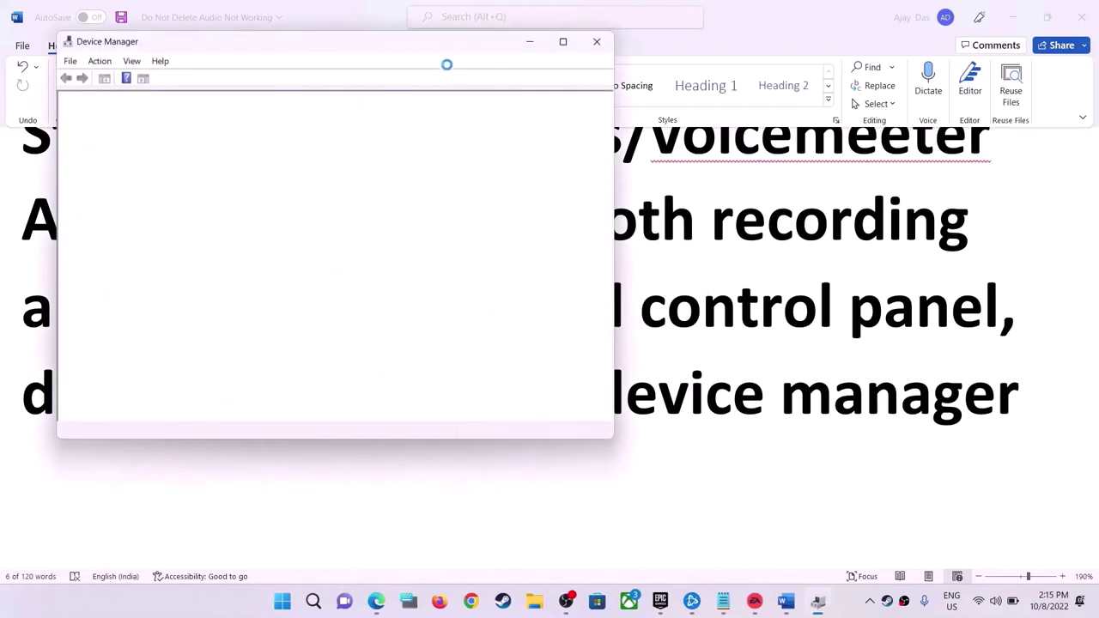
{"action": "left_click_drag", "start_coordinate": [446, 41], "coordinate": [751, 76]}
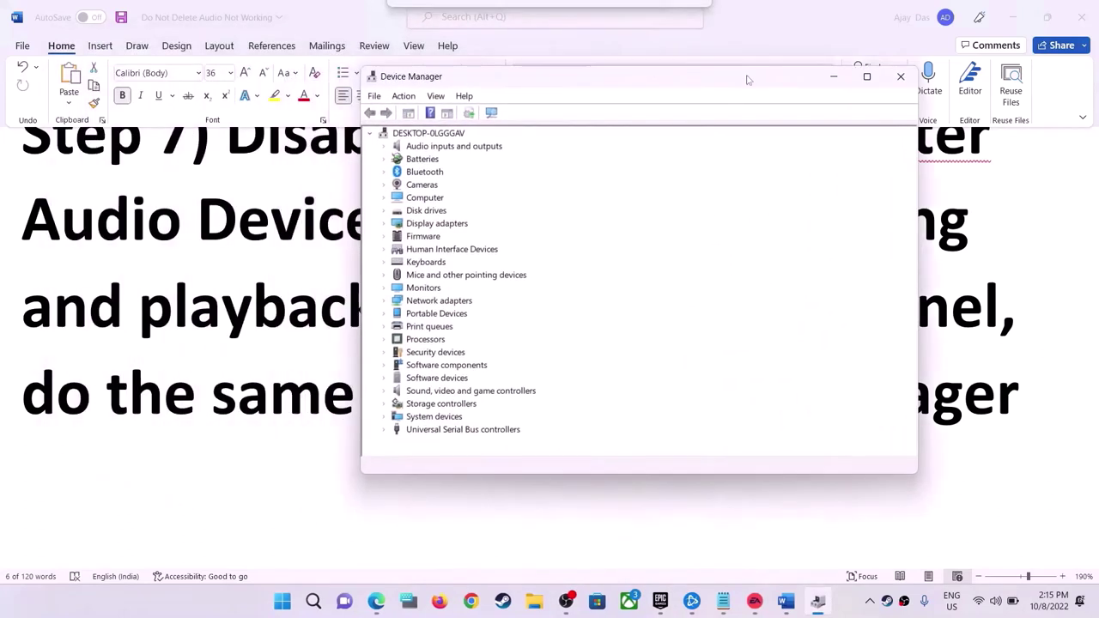
{"action": "left_click", "coordinate": [383, 392]}
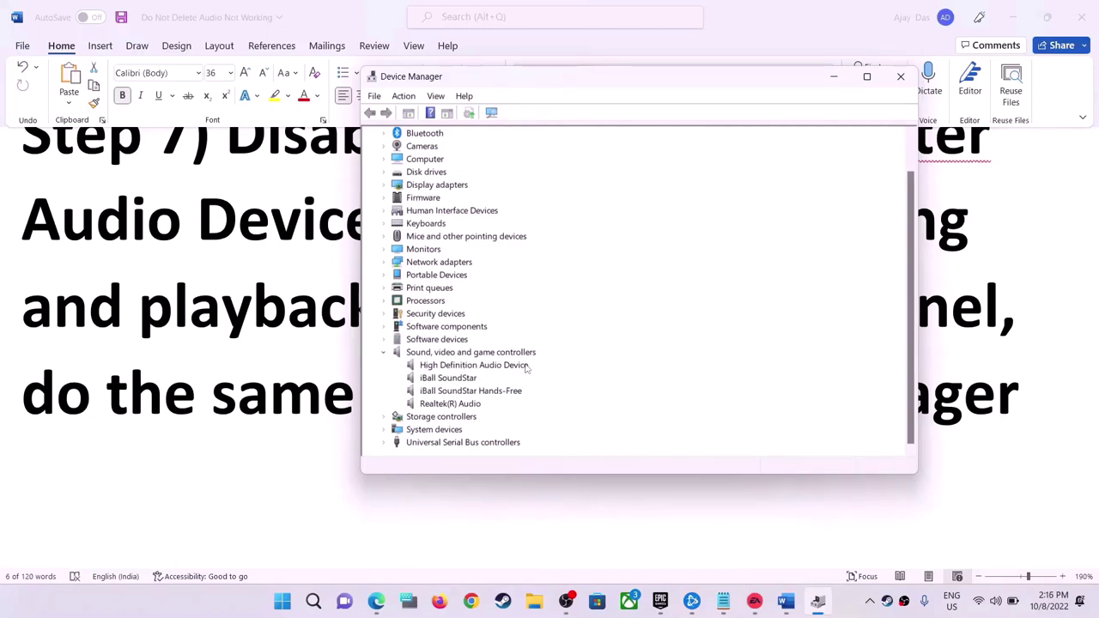
Step: Look through the sound controllers for an Oculus or voicemeeter device, check the iBall SoundStar's available actions, and close Device Manager
{"action": "right_click", "coordinate": [453, 381]}
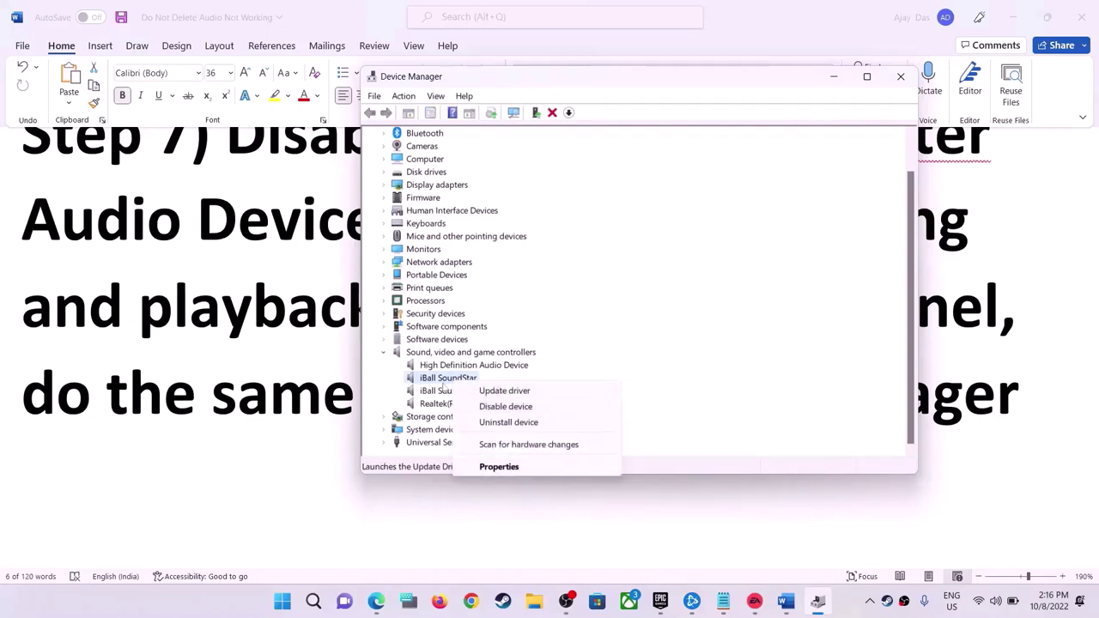
{"action": "left_click", "coordinate": [427, 390]}
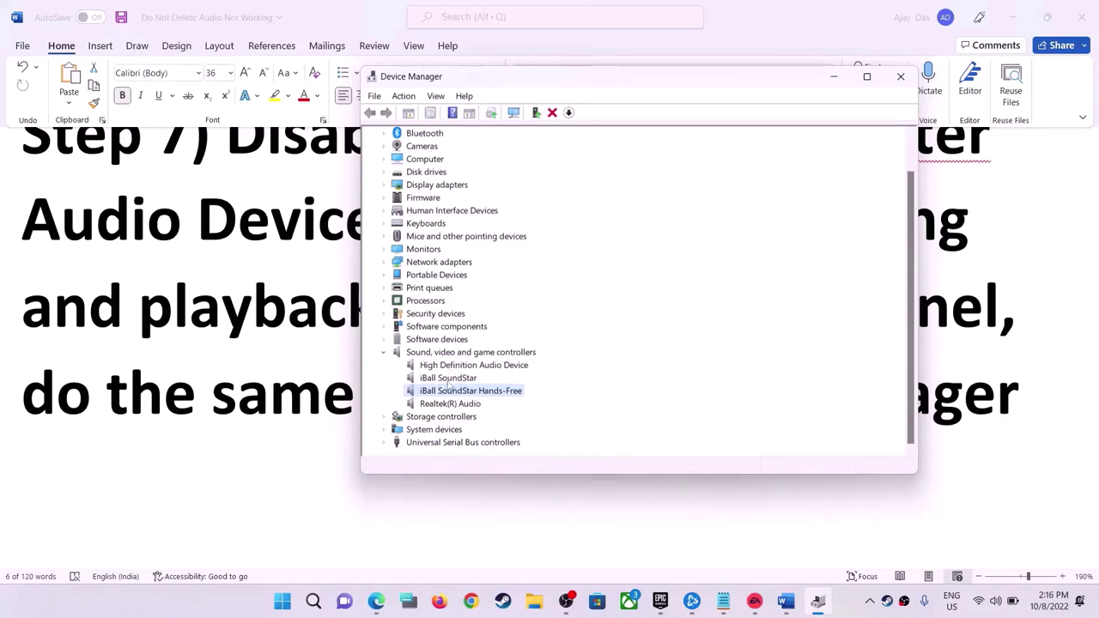
{"action": "right_click", "coordinate": [445, 381]}
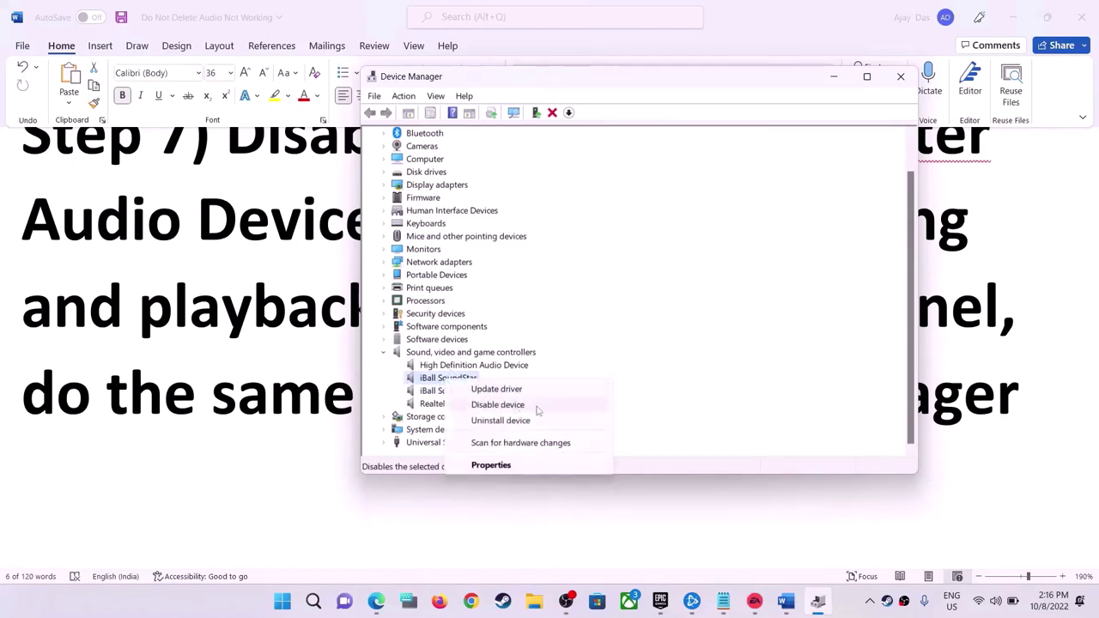
{"action": "left_click", "coordinate": [533, 354]}
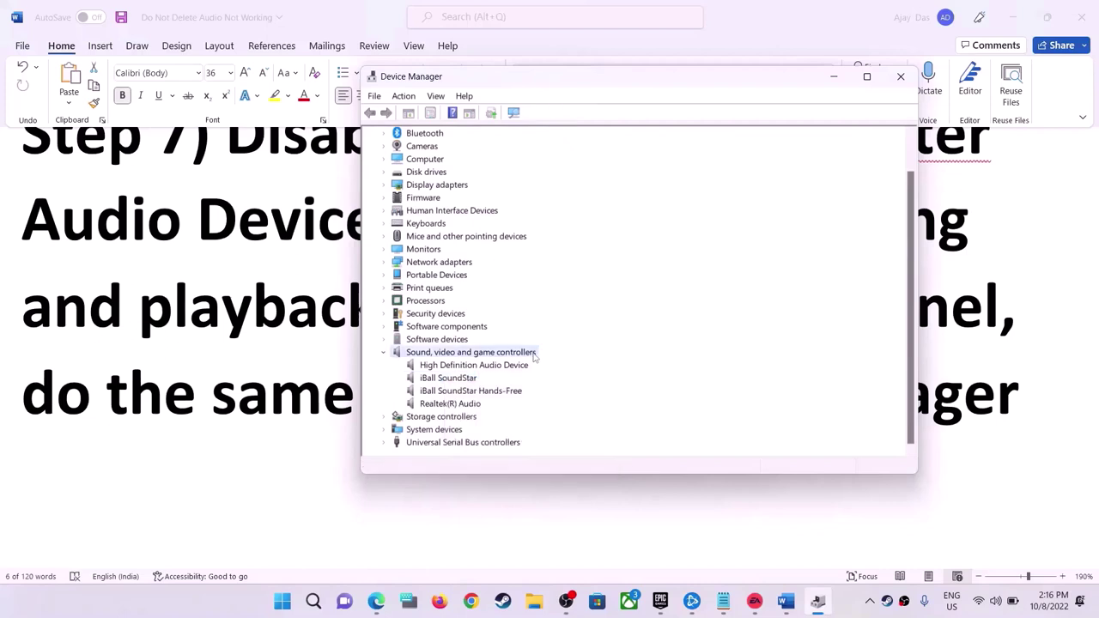
{"action": "left_click", "coordinate": [448, 404]}
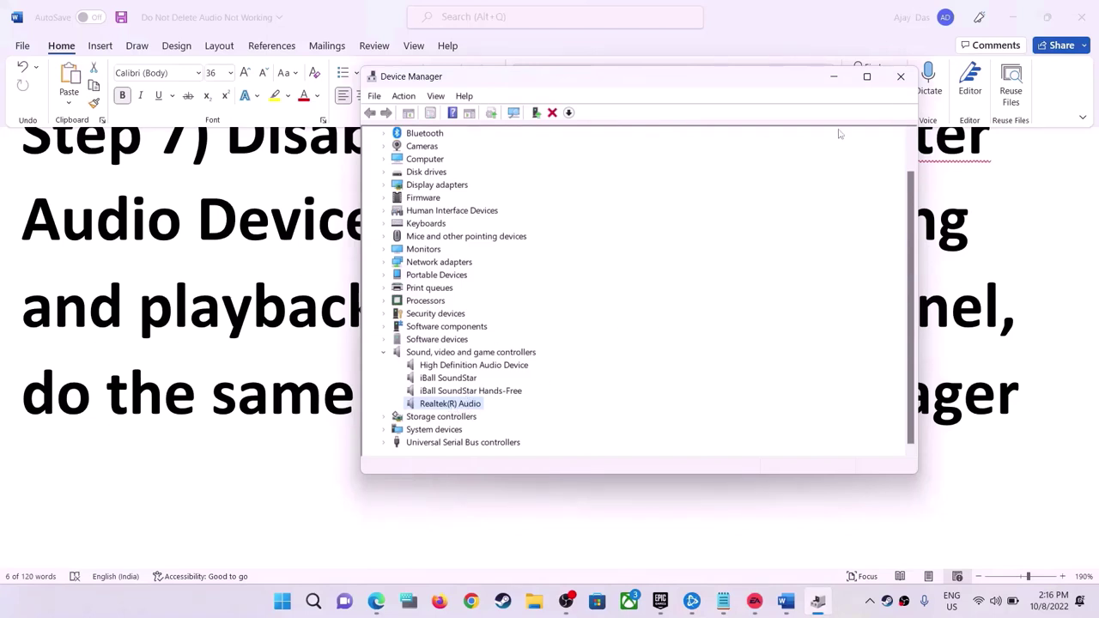
{"action": "left_click", "coordinate": [901, 76]}
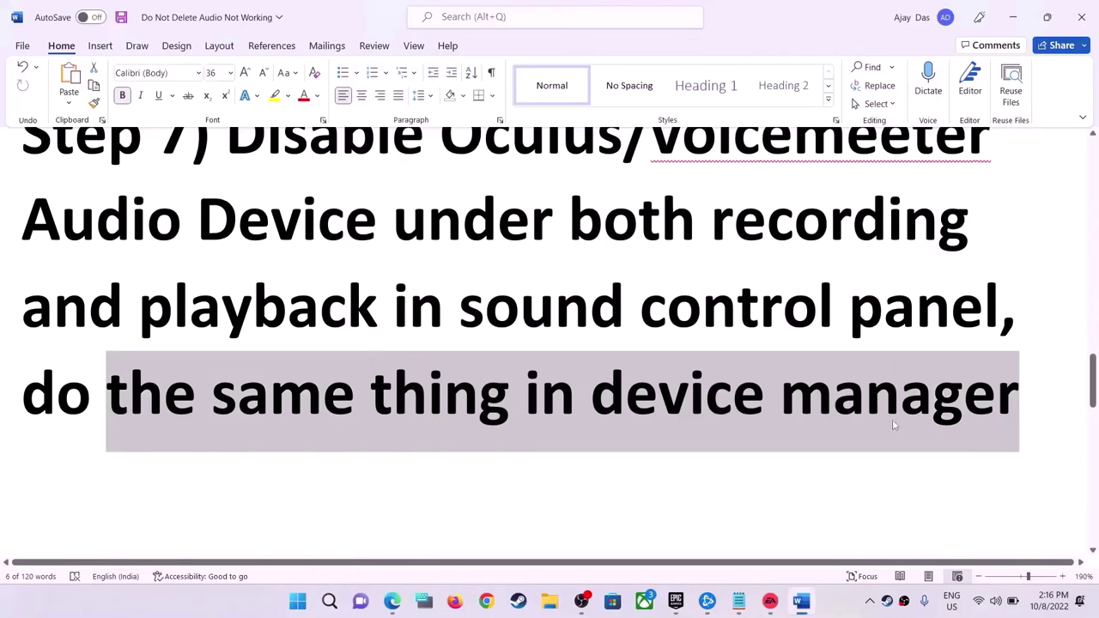
Step: Reread the Step 7 instruction, highlighting its Oculus/voicemeeter and sound control panel parts, and continue to Step 8 about unchecking Handsfree Telephony
{"action": "scroll", "coordinate": [547, 458], "scroll_direction": "up", "scroll_amount": 3}
{"action": "scroll", "coordinate": [547, 458], "scroll_direction": "down", "scroll_amount": 2}
{"action": "left_click", "coordinate": [441, 199]}
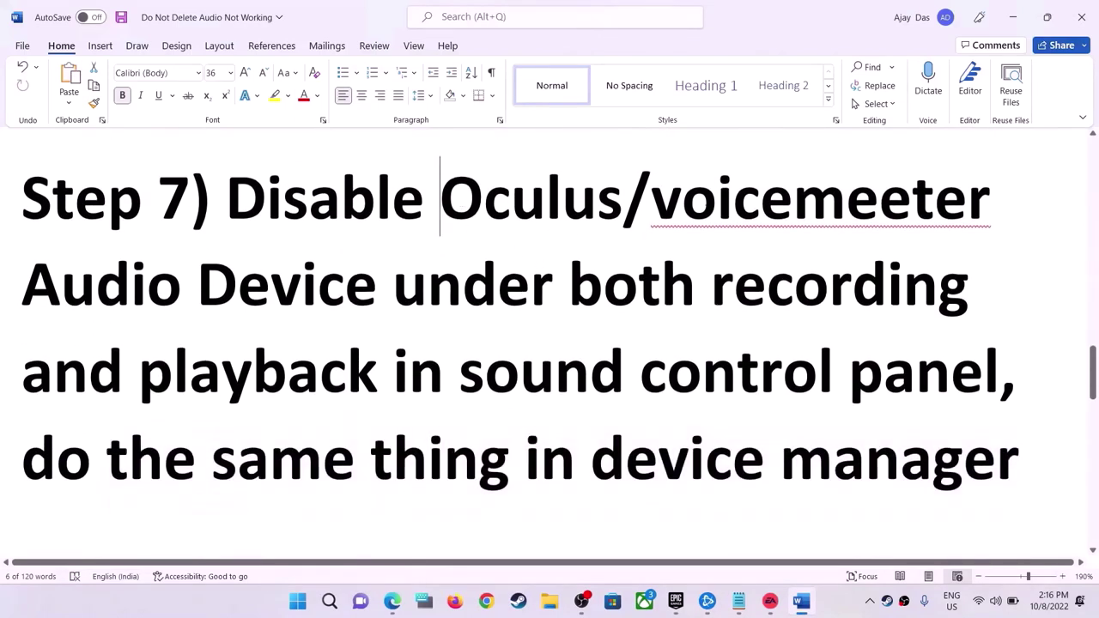
{"action": "left_click_drag", "start_coordinate": [441, 199], "coordinate": [966, 199]}
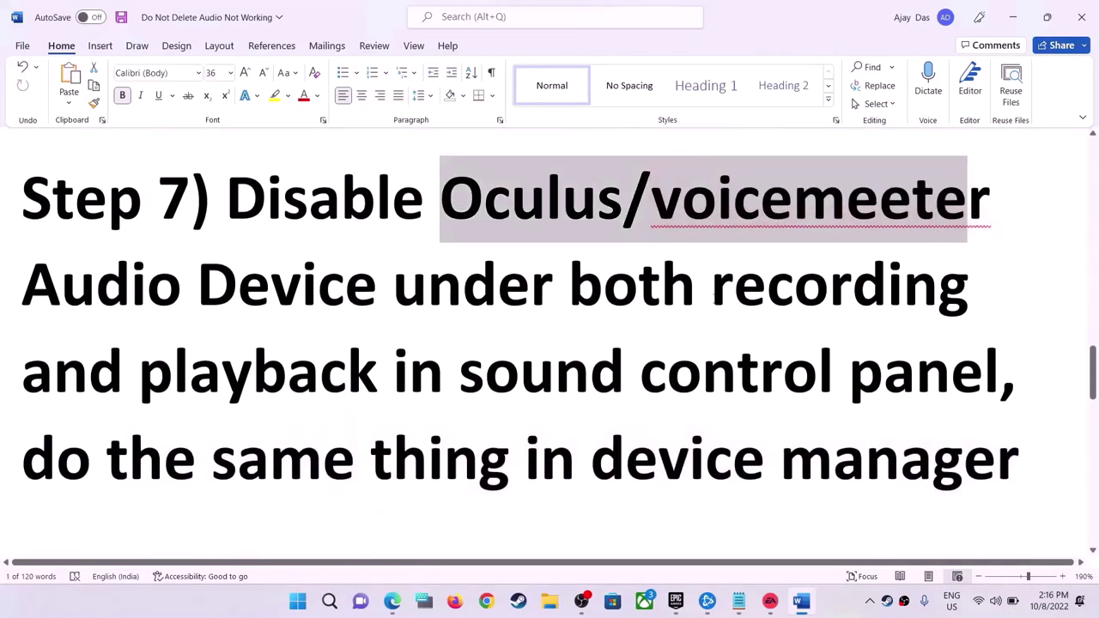
{"action": "left_click_drag", "start_coordinate": [512, 363], "coordinate": [1022, 371]}
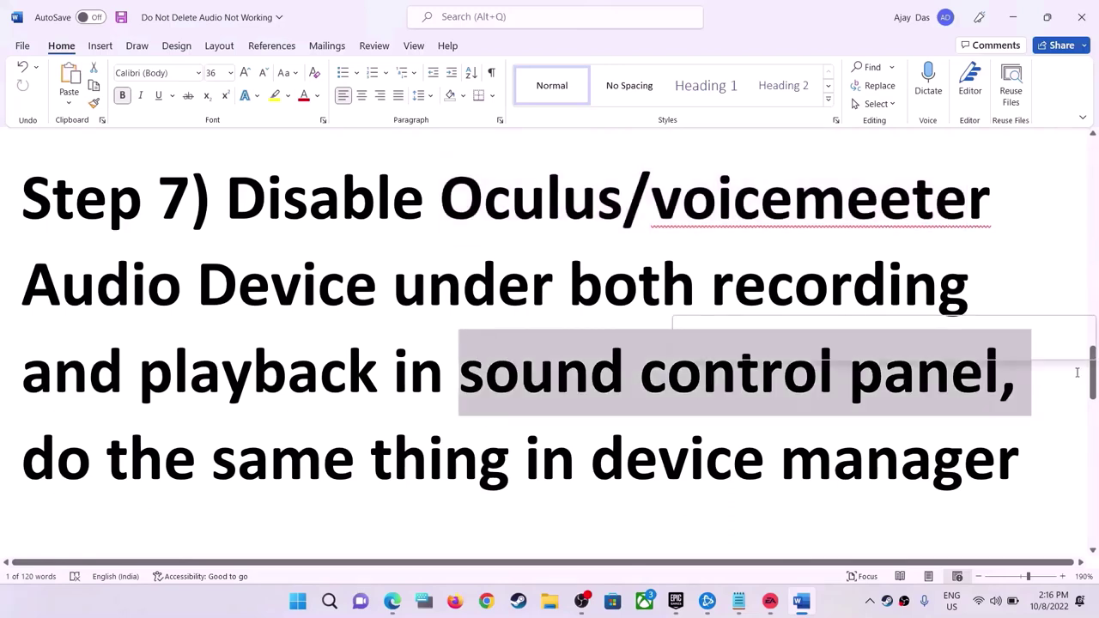
{"action": "scroll", "coordinate": [611, 402], "scroll_direction": "down", "scroll_amount": 3}
{"action": "scroll", "coordinate": [603, 408], "scroll_direction": "up", "scroll_amount": 1}
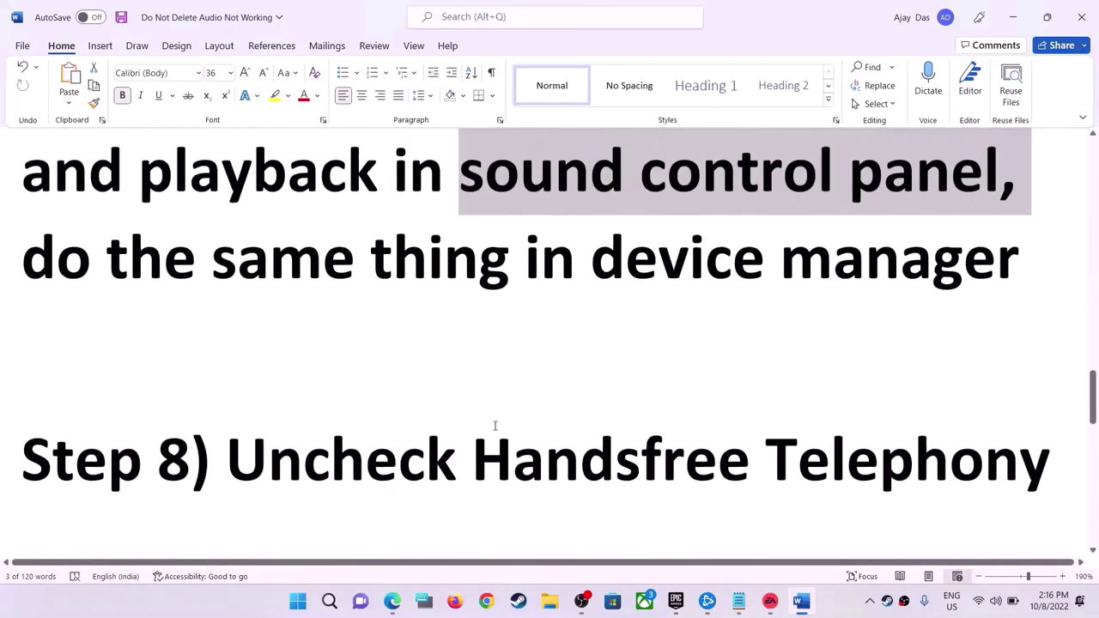
{"action": "left_click_drag", "start_coordinate": [264, 467], "coordinate": [902, 468]}
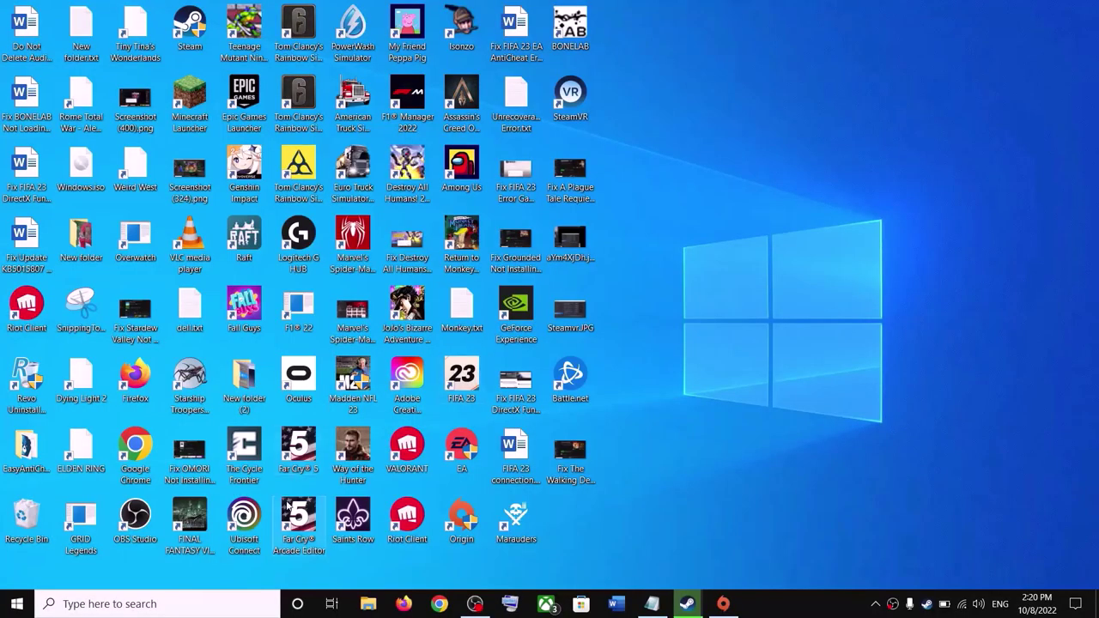
Step: Open Control Panel and display Devices and Printers from Hardware and Sound
{"action": "left_click", "coordinate": [184, 605]}
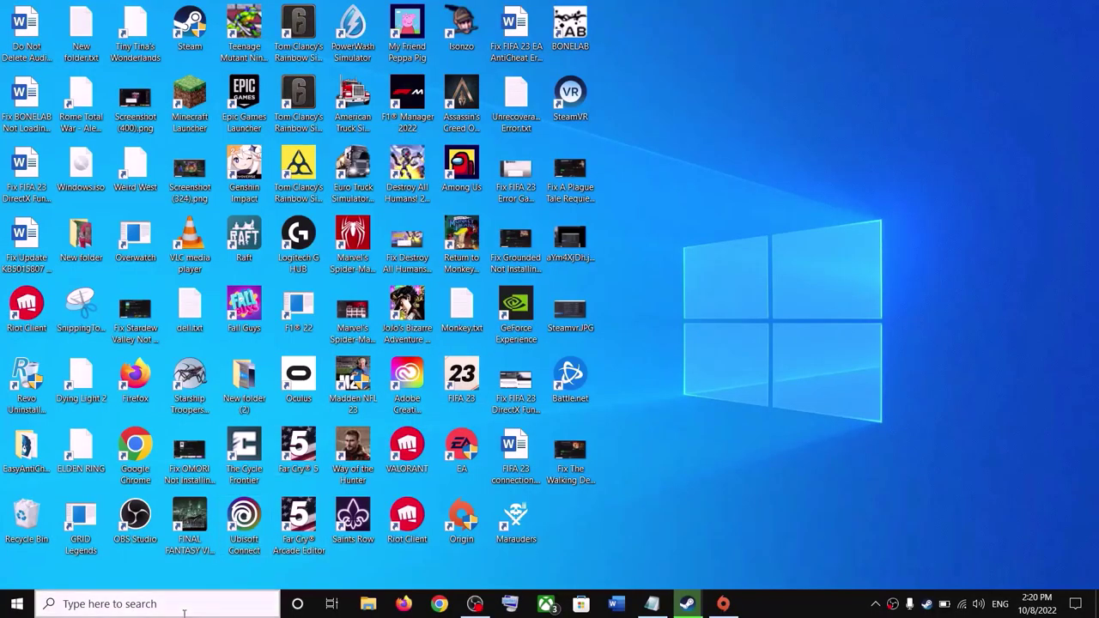
{"action": "type", "text": "control"}
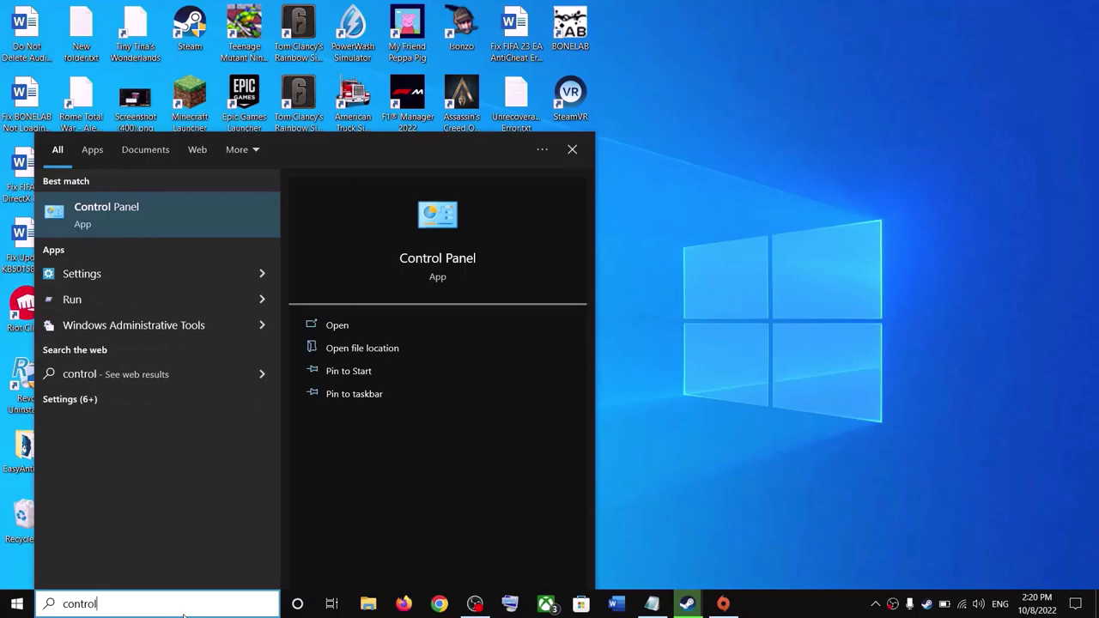
{"action": "key", "text": "Return"}
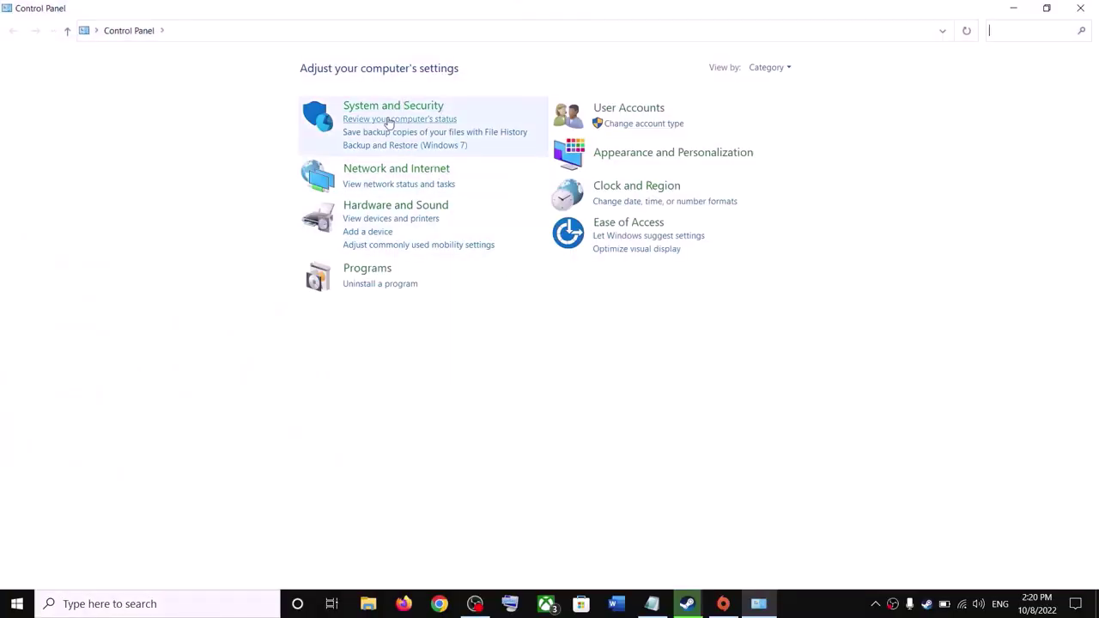
{"action": "left_click", "coordinate": [389, 208]}
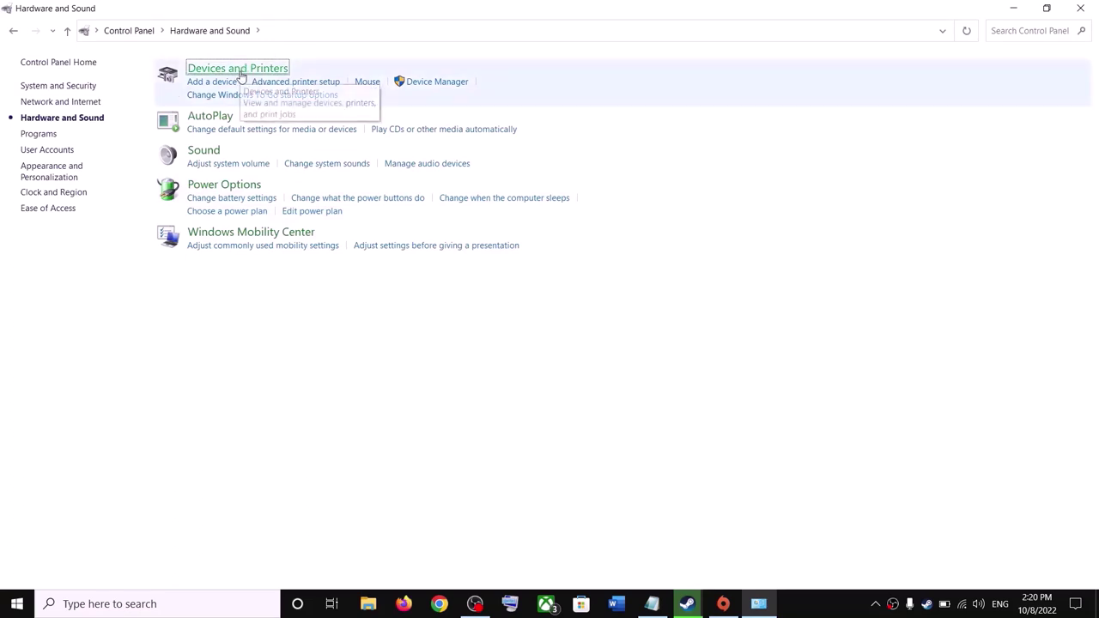
{"action": "left_click", "coordinate": [240, 71]}
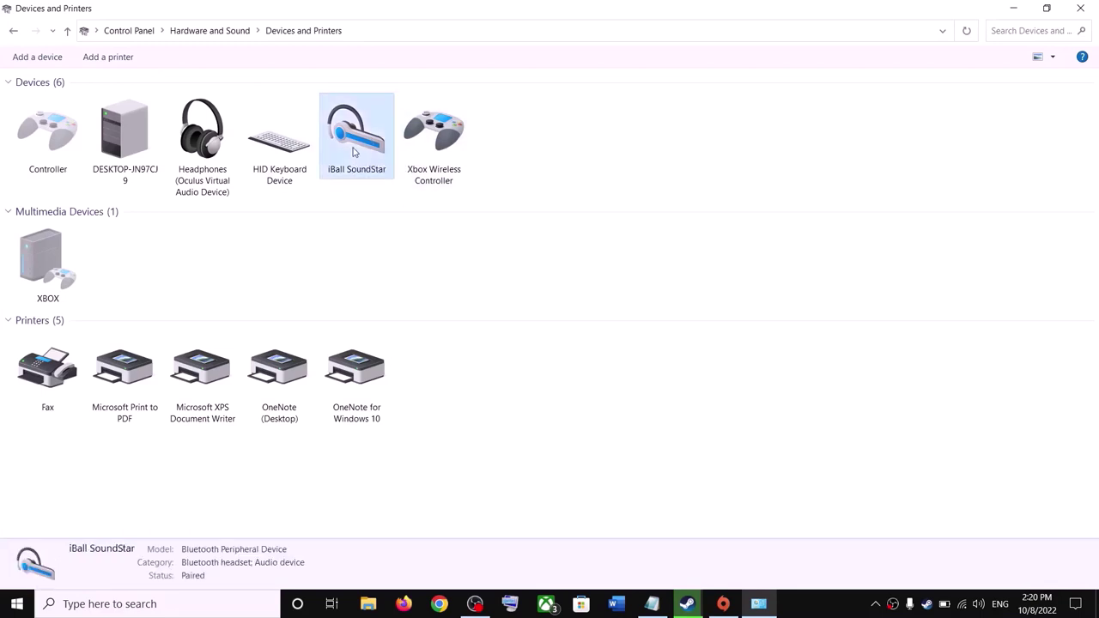
Step: Disable the Handsfree Telephony Bluetooth service in the iBall SoundStar properties, then apply the change and close the dialog
{"action": "right_click", "coordinate": [353, 150]}
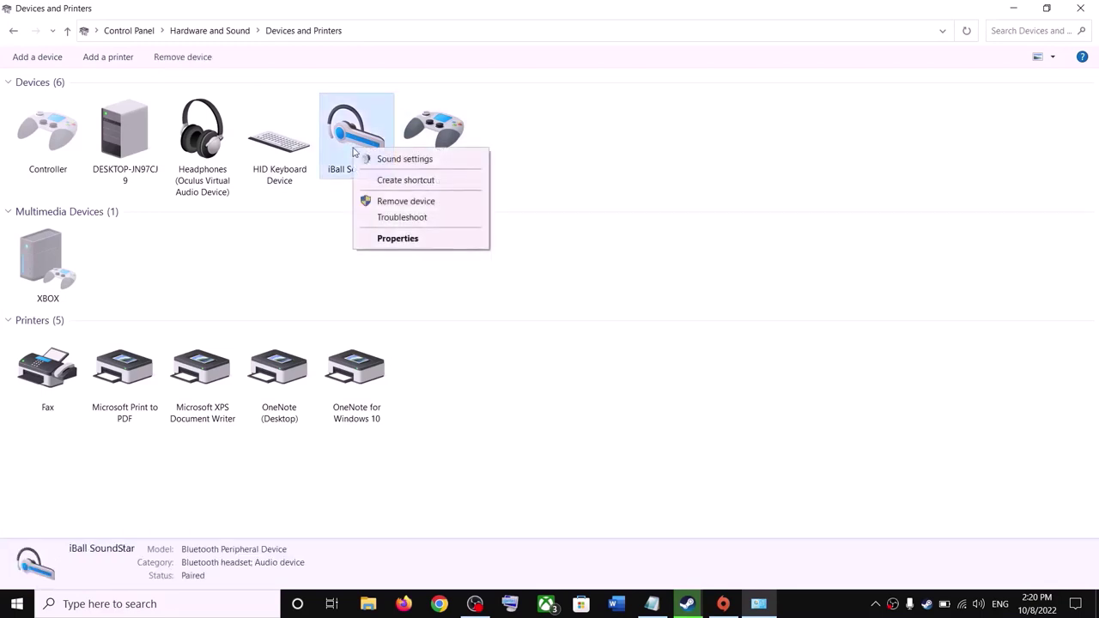
{"action": "left_click", "coordinate": [420, 243]}
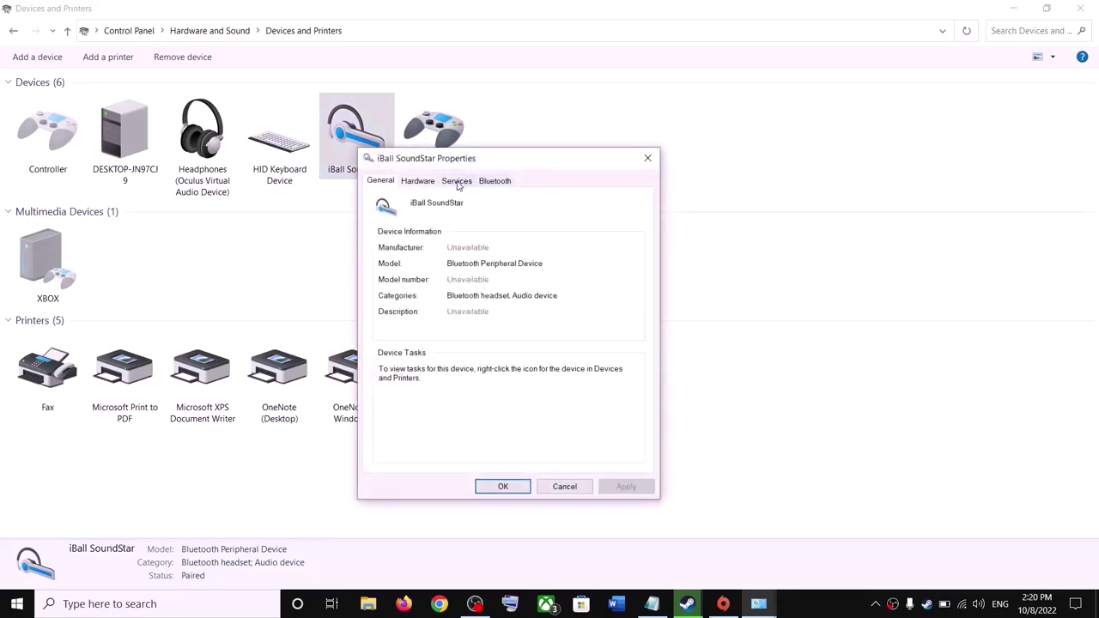
{"action": "left_click", "coordinate": [460, 182]}
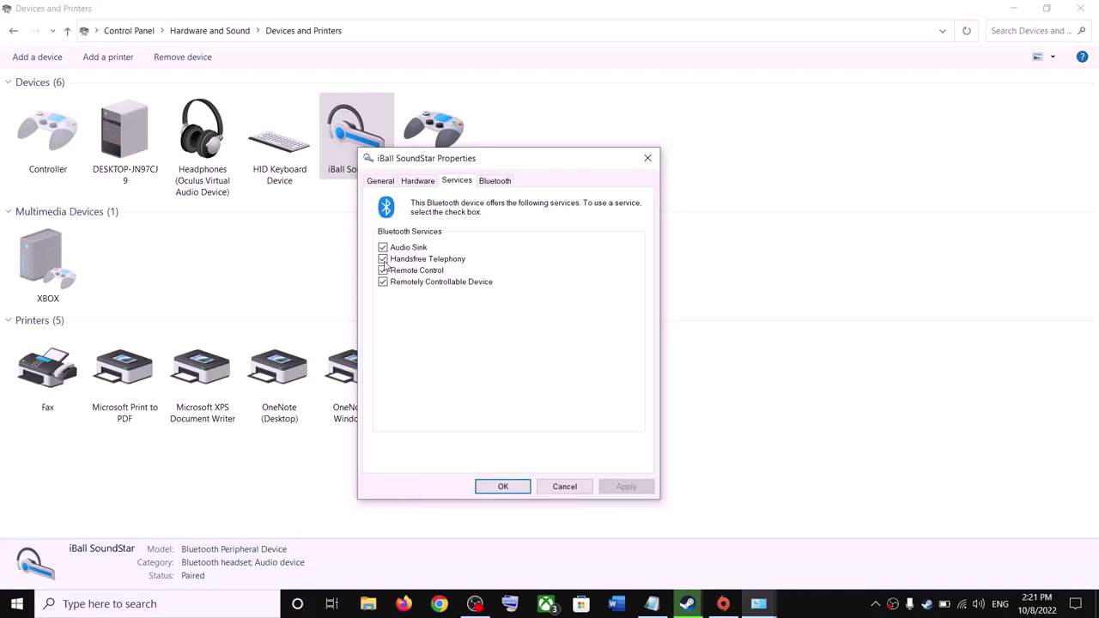
{"action": "left_click", "coordinate": [382, 258]}
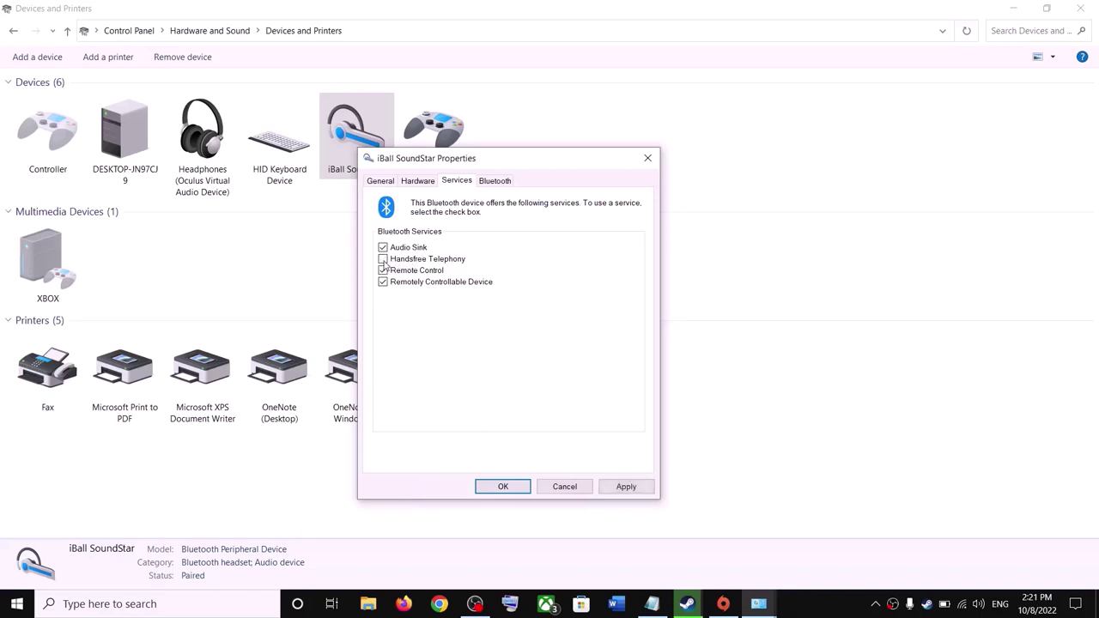
{"action": "left_click", "coordinate": [621, 488]}
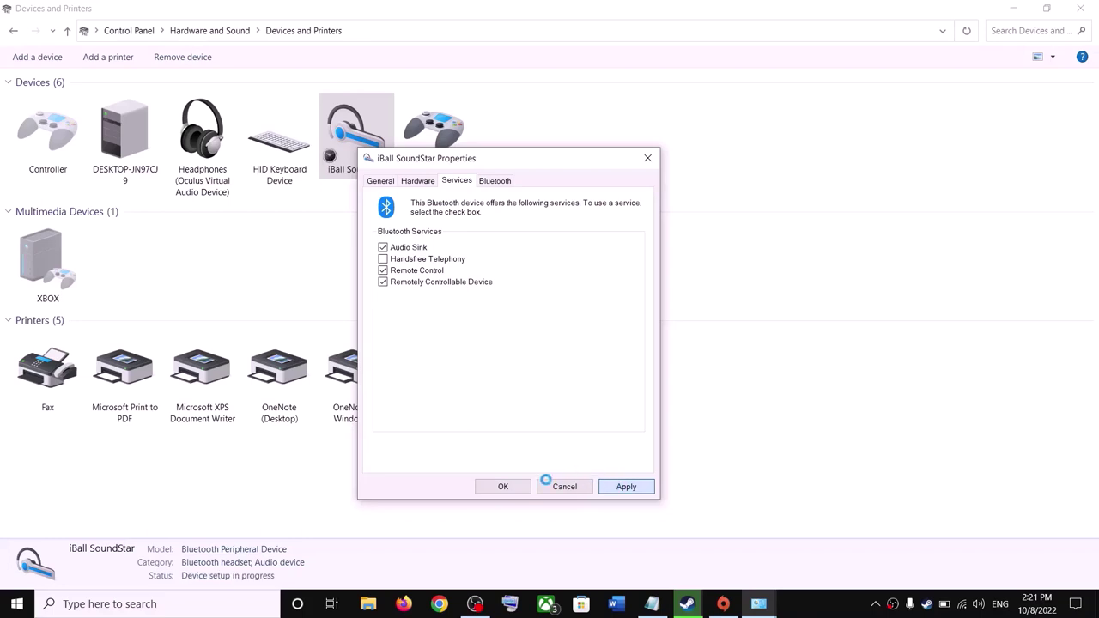
{"action": "left_click", "coordinate": [507, 486]}
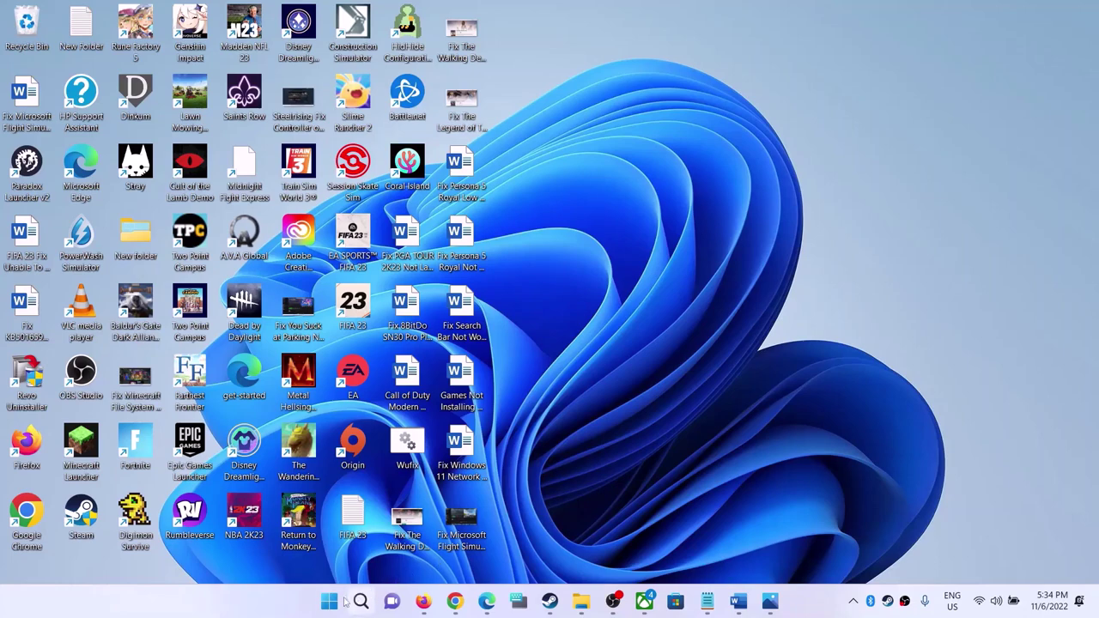
Step: Bring up the Run dialog, copy the shell:::{A8A91A66-3A7D-4424-8D24-04E180695C7A} command from the Word document, and minimize the document
{"action": "left_click", "coordinate": [342, 602]}
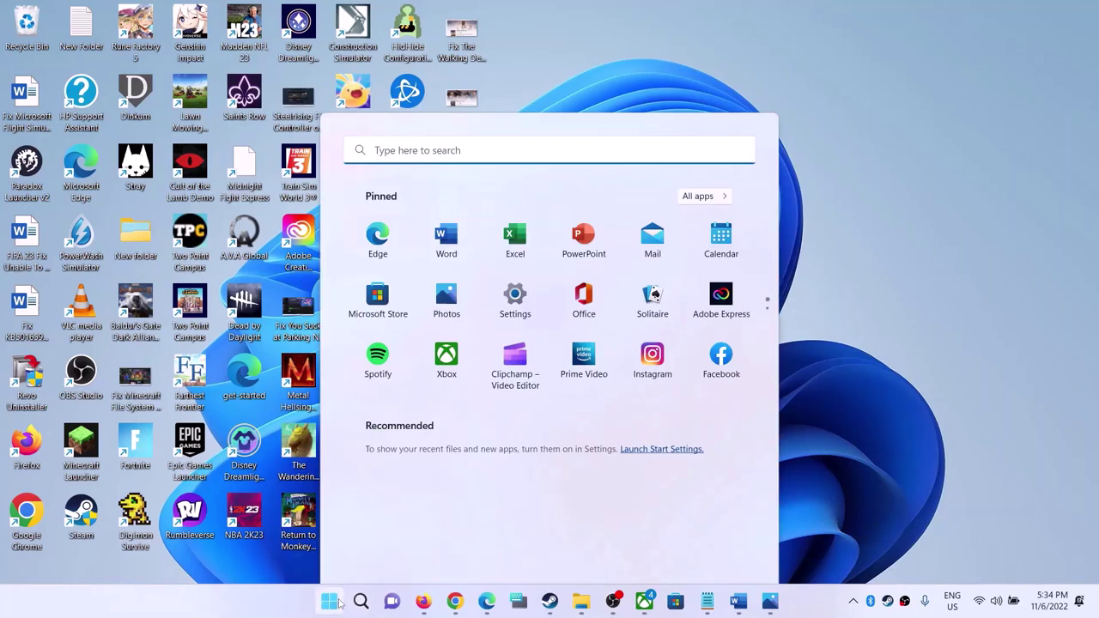
{"action": "type", "text": "run"}
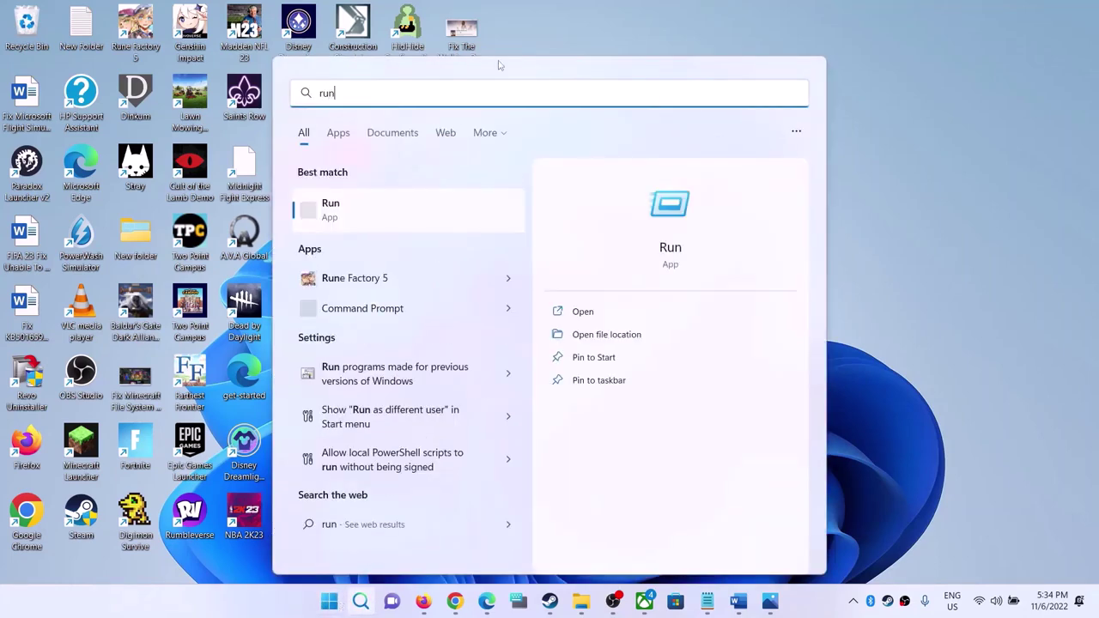
{"action": "left_click", "coordinate": [422, 216]}
{"action": "left_click", "coordinate": [723, 603]}
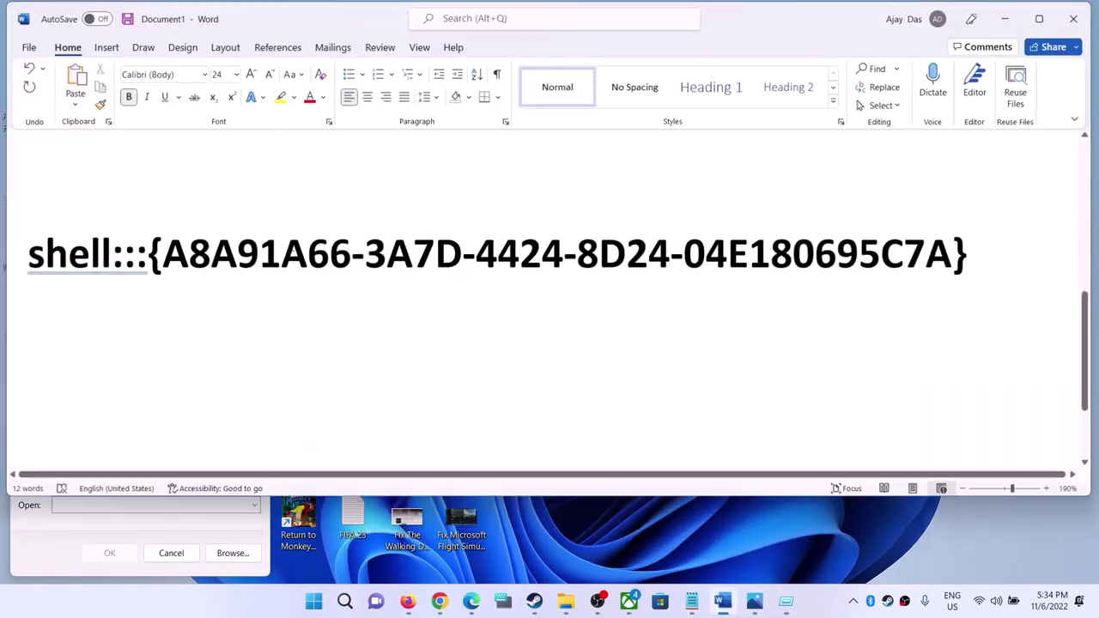
{"action": "left_click_drag", "start_coordinate": [978, 251], "coordinate": [25, 253]}
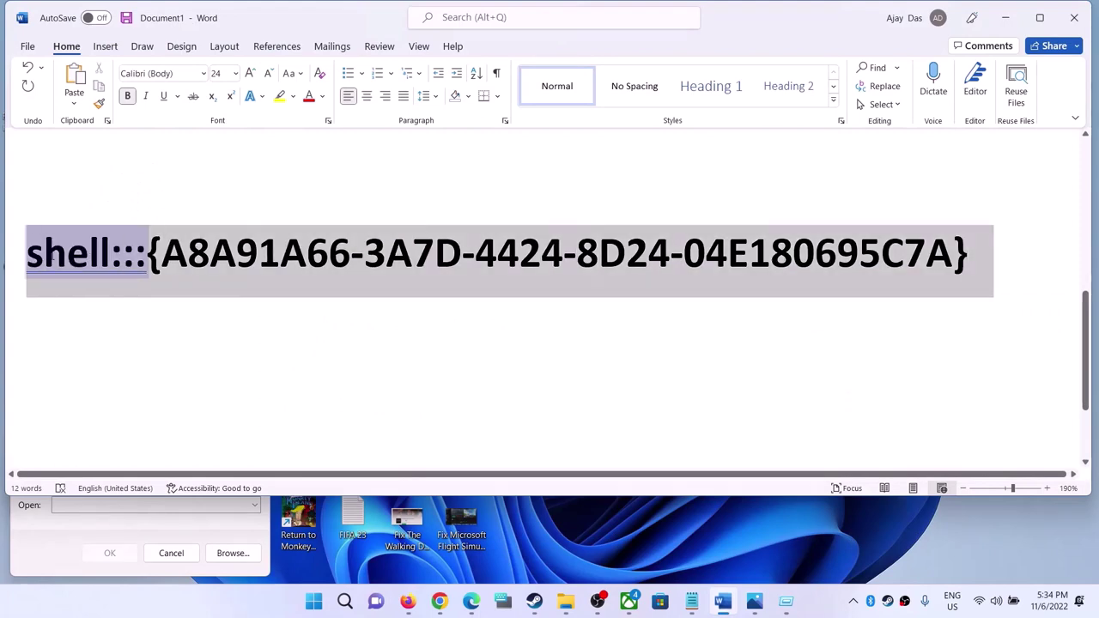
{"action": "left_click", "coordinate": [1005, 19]}
Step: Run shell:::{A8A91A66-3A7D-4424-8D24-04E180695C7A} to display Devices and Printers
{"action": "left_click", "coordinate": [109, 505]}
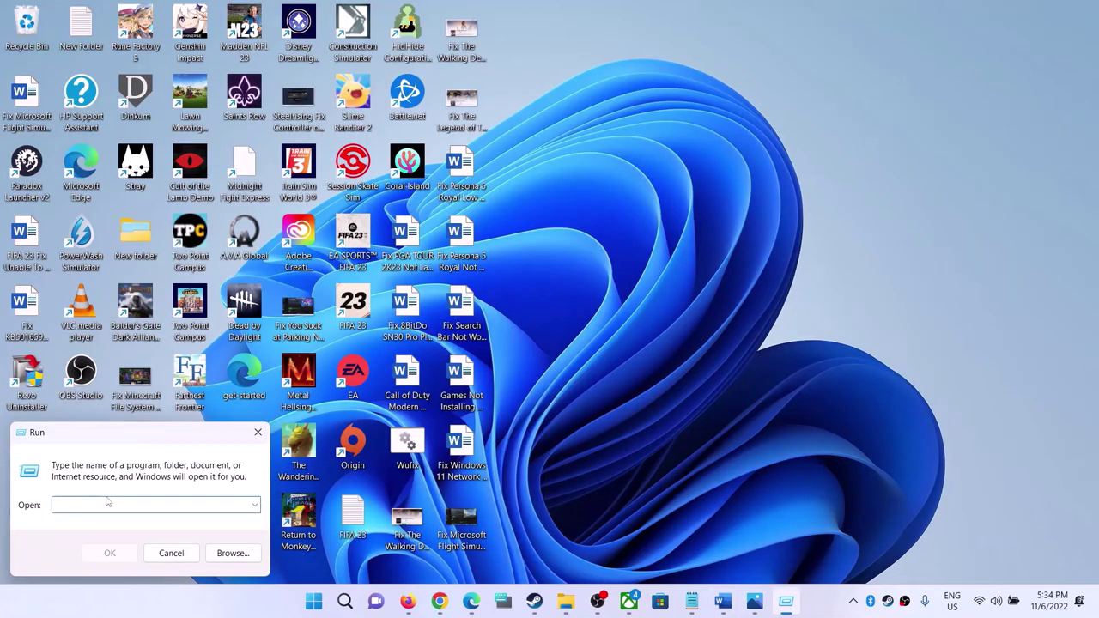
{"action": "type", "text": "shell:::{A8A91A66-3A7D-4424-8D24-04E180695C7A}"}
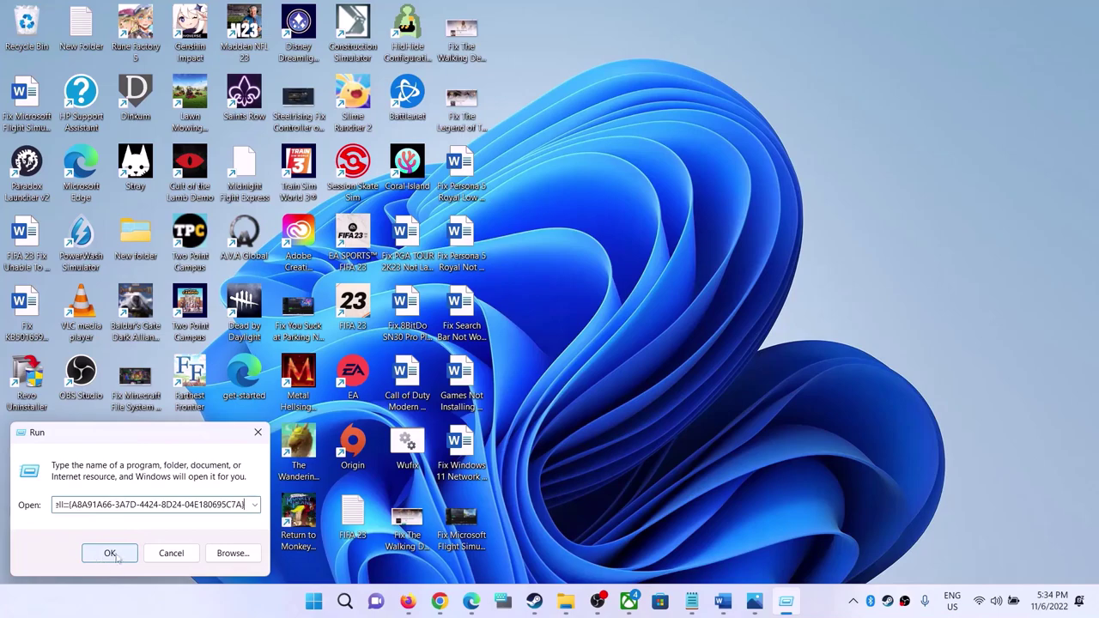
{"action": "left_click", "coordinate": [99, 555]}
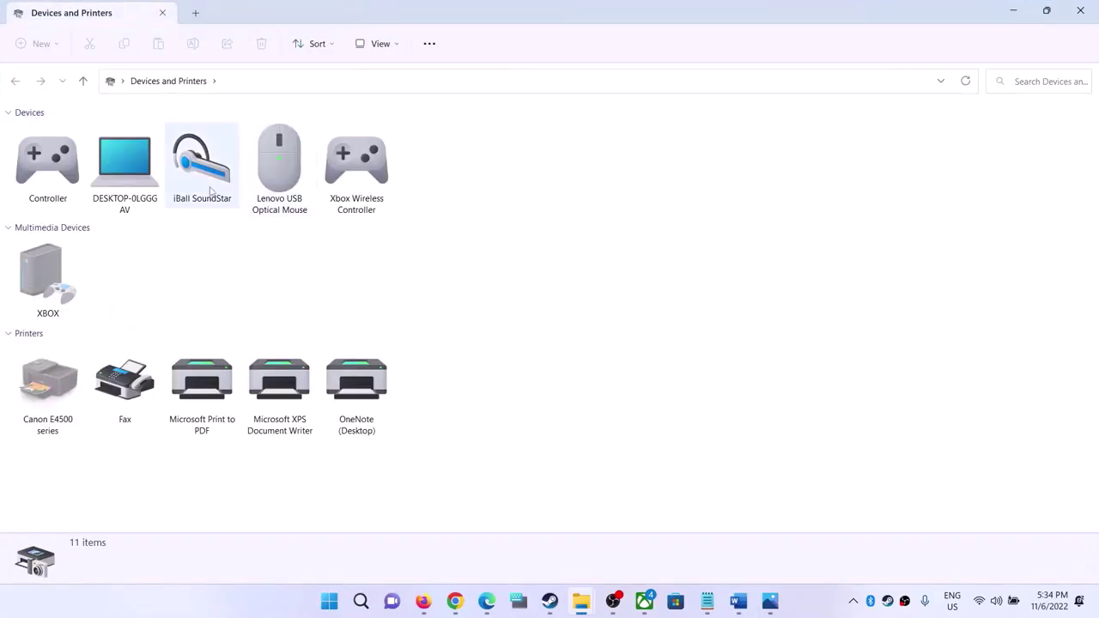
Step: Uncheck Handsfree Telephony in the Bluetooth services of the iBall SoundStar headset and confirm its properties
{"action": "right_click", "coordinate": [196, 183]}
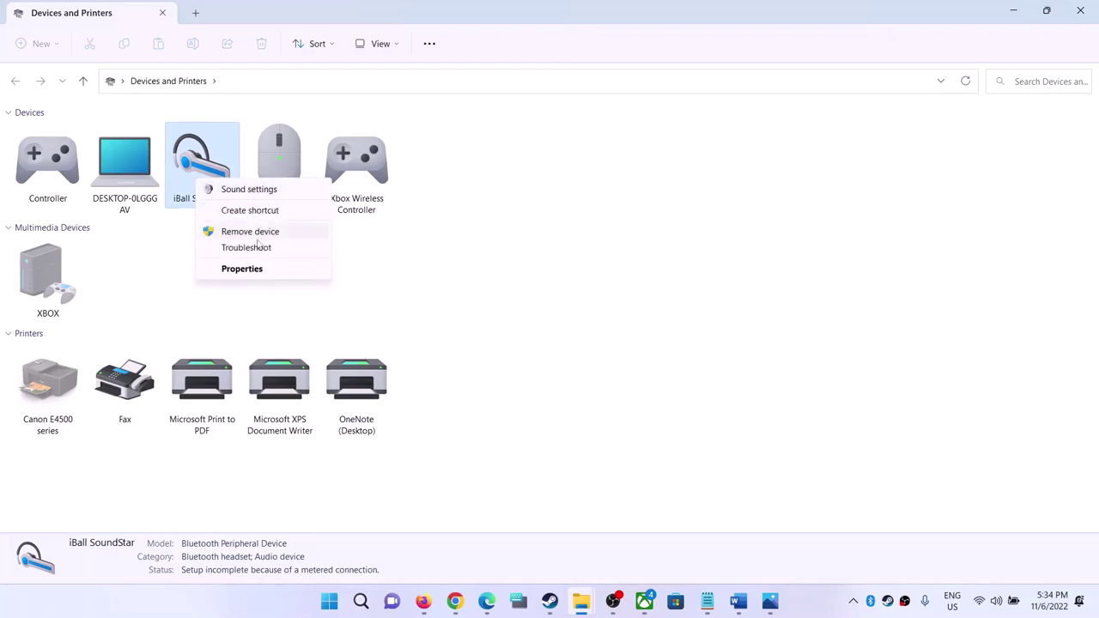
{"action": "left_click", "coordinate": [242, 269]}
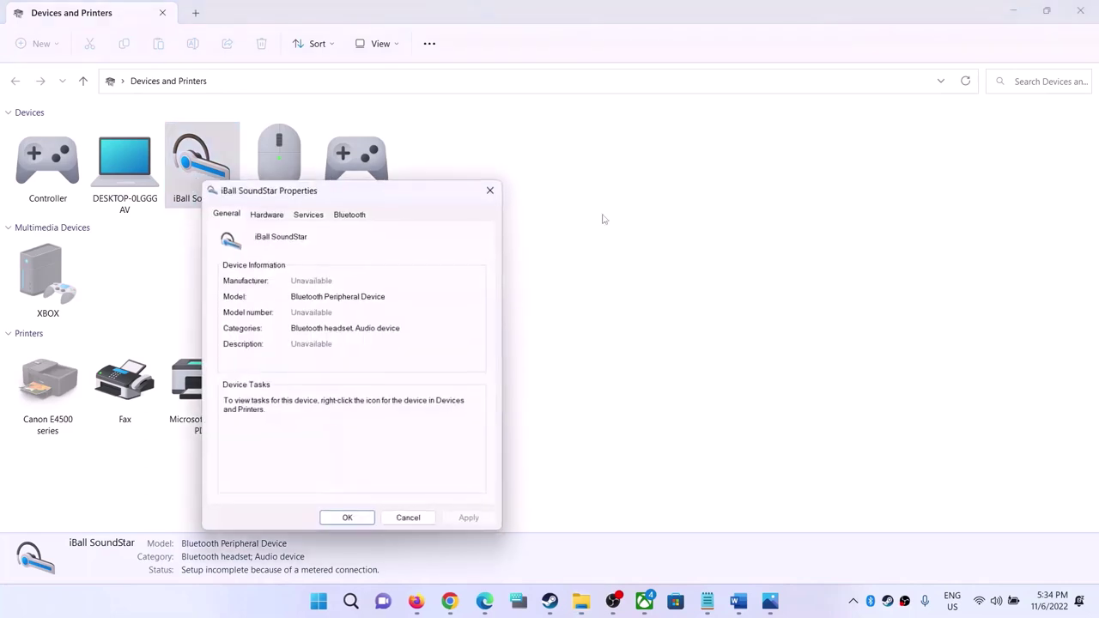
{"action": "left_click", "coordinate": [304, 216]}
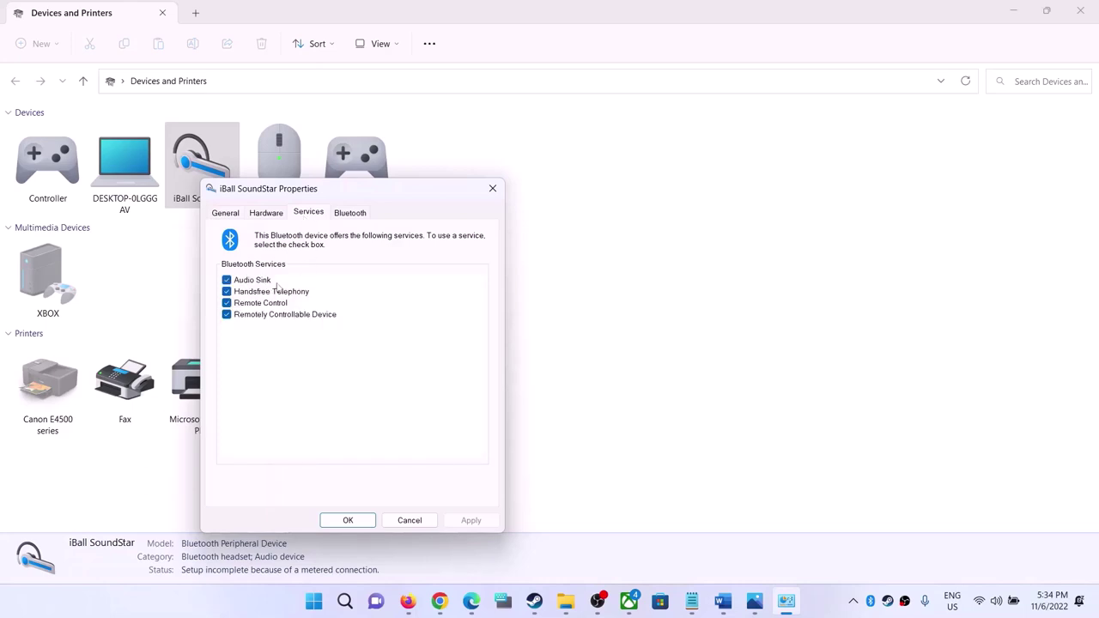
{"action": "left_click", "coordinate": [227, 292]}
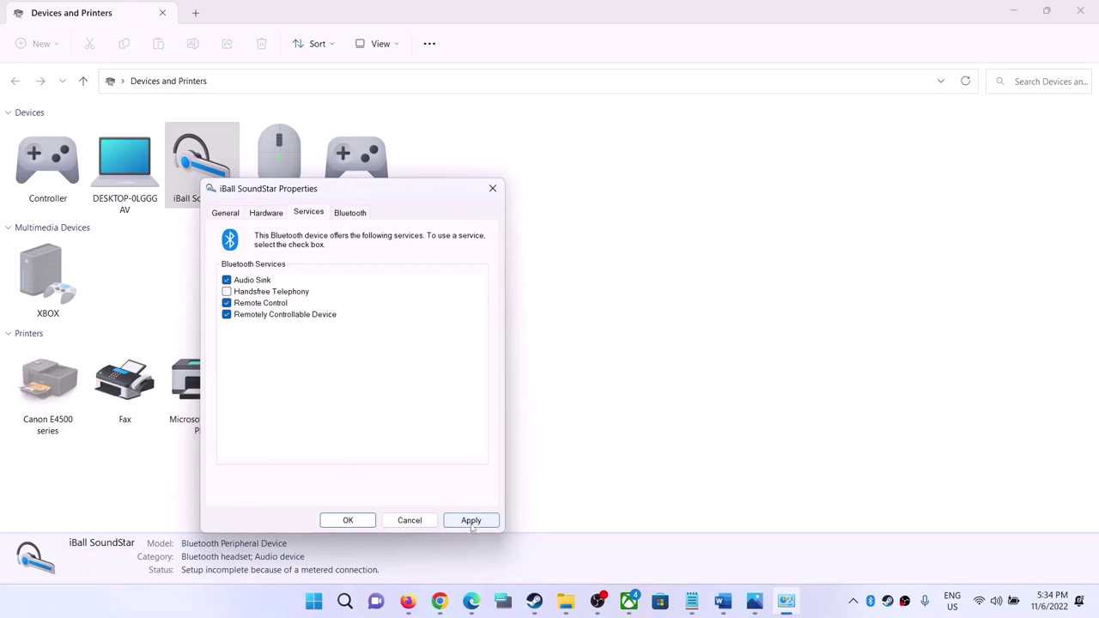
{"action": "left_click", "coordinate": [349, 521]}
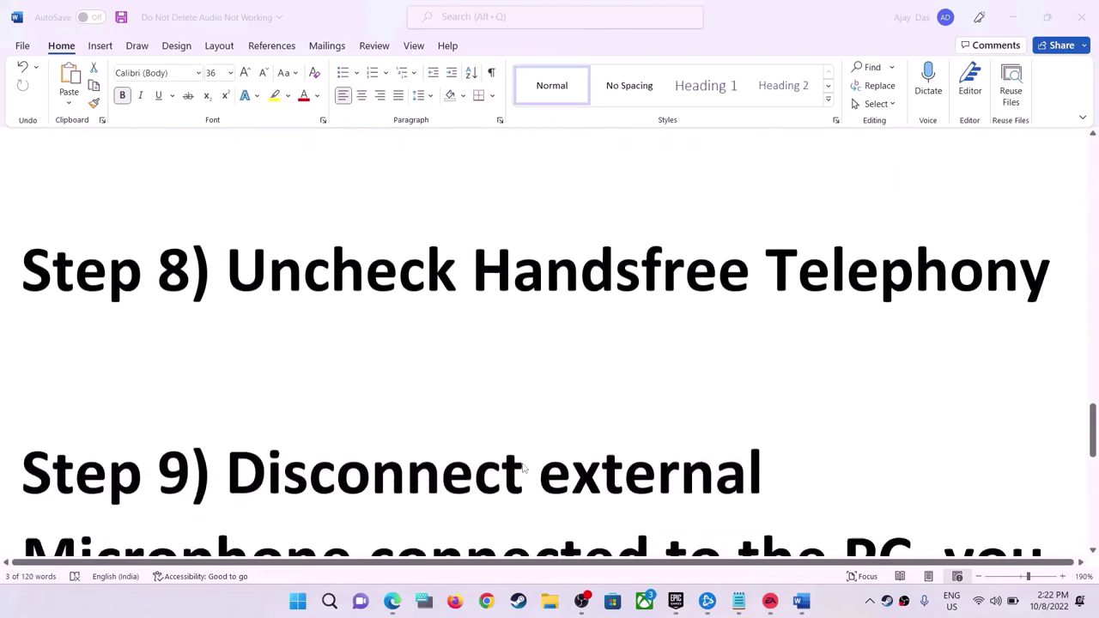
Step: Highlight the Step 9 instructions in the Word document on disconnecting the external microphone and disabling the internal microphone
{"action": "scroll", "coordinate": [524, 468], "scroll_direction": "down", "scroll_amount": 5}
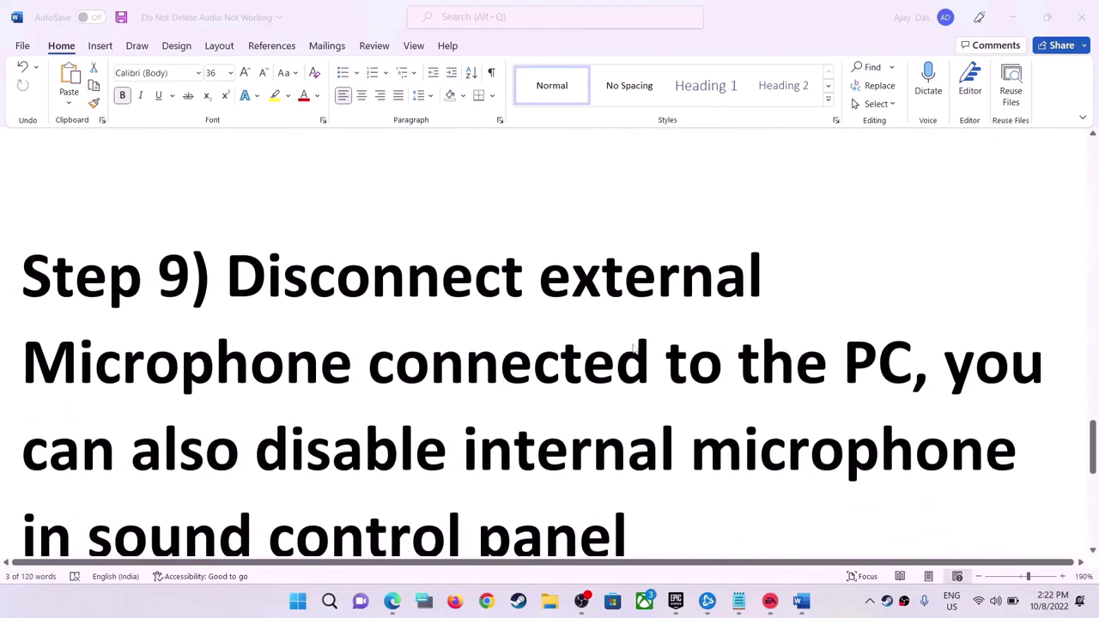
{"action": "left_click_drag", "start_coordinate": [539, 283], "coordinate": [912, 365]}
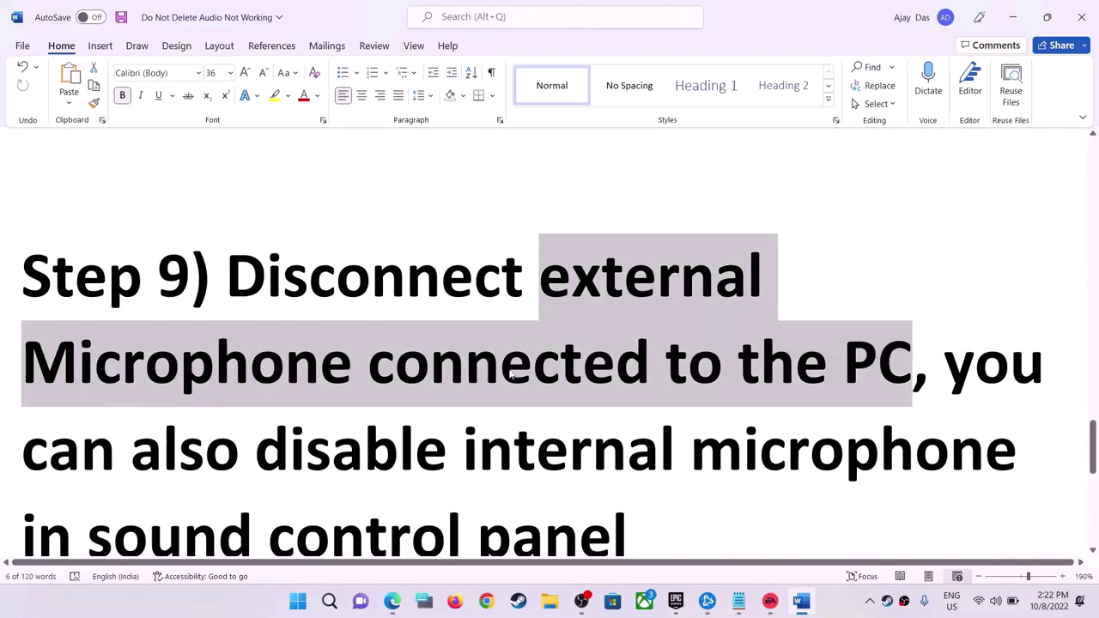
{"action": "scroll", "coordinate": [1000, 403], "scroll_direction": "down", "scroll_amount": 1}
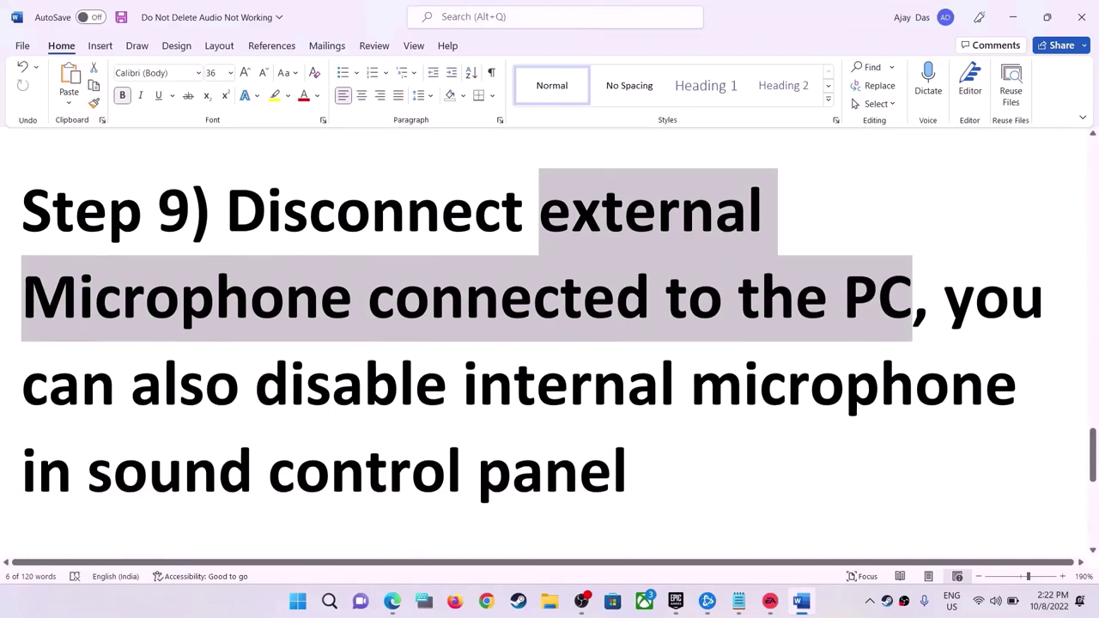
{"action": "left_click_drag", "start_coordinate": [944, 309], "coordinate": [723, 452]}
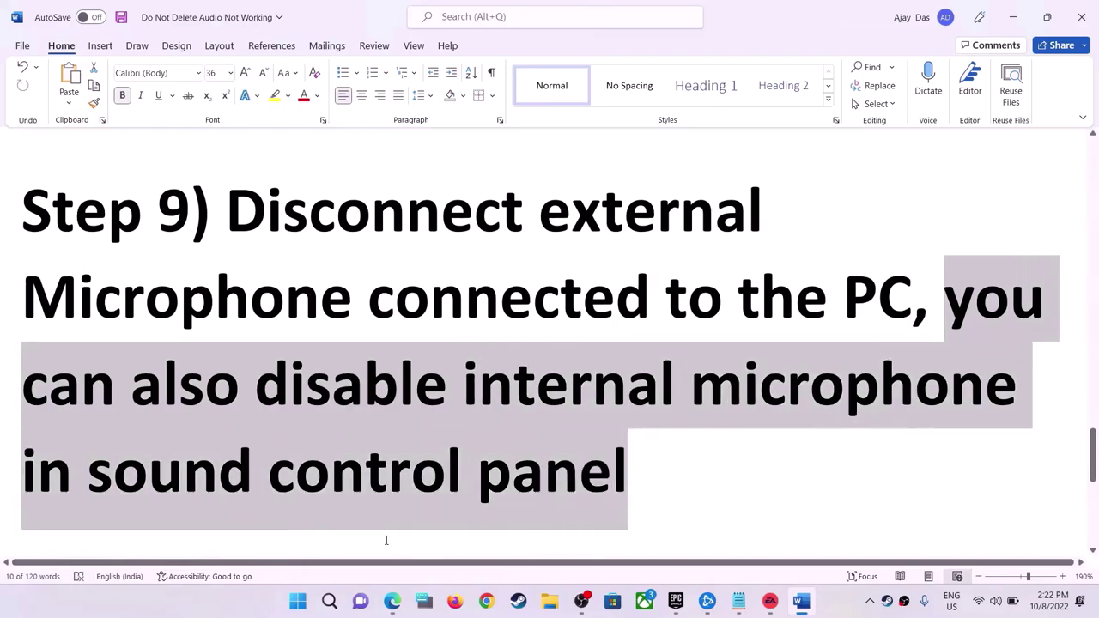
Step: Search for and open Control Panel, switch it to Category view, and go to Hardware and Sound
{"action": "left_click", "coordinate": [297, 602]}
{"action": "type", "text": "c"}
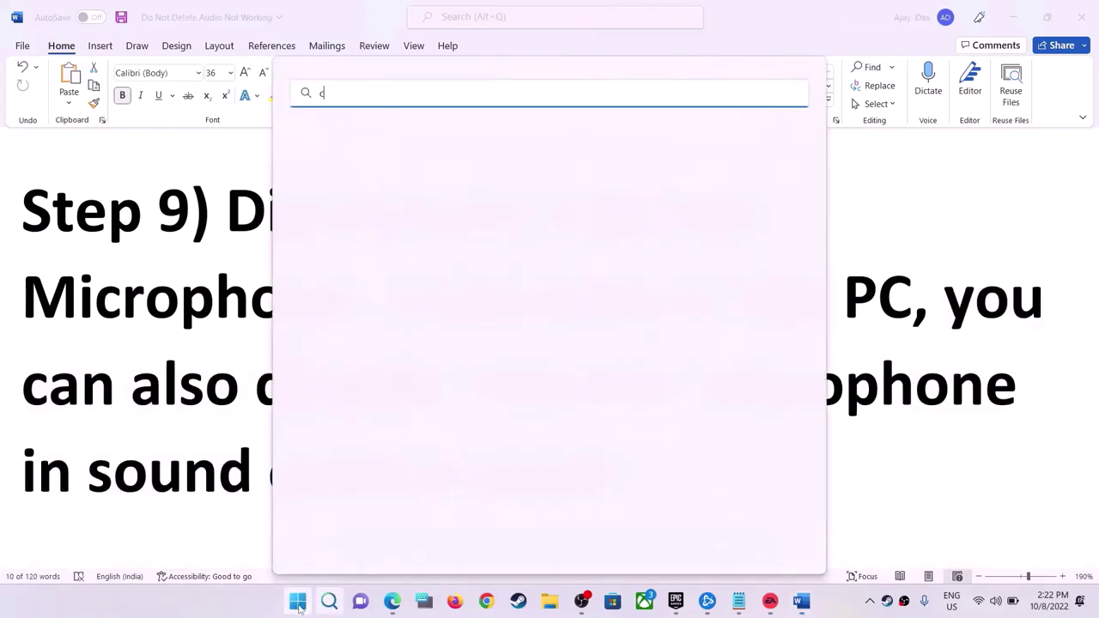
{"action": "type", "text": "ontrol"}
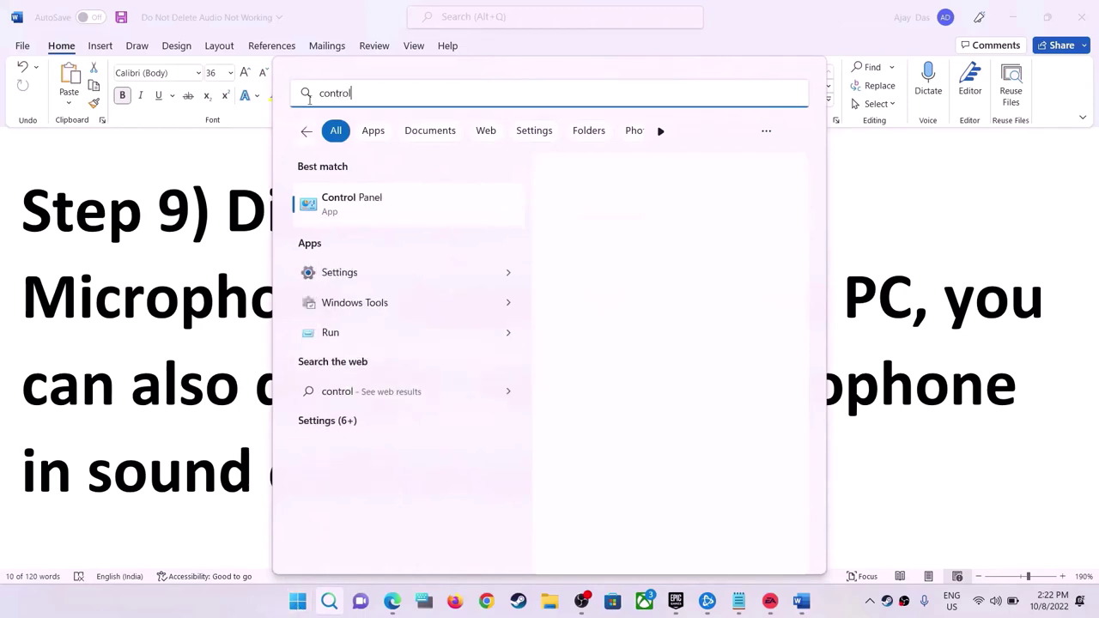
{"action": "left_click", "coordinate": [360, 199]}
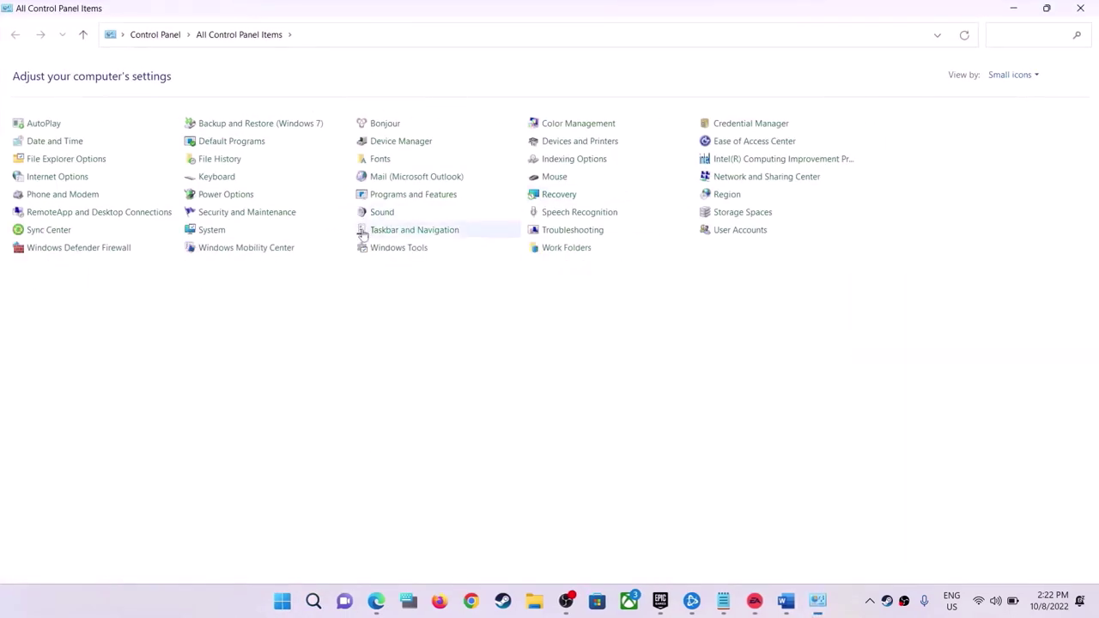
{"action": "left_click", "coordinate": [1017, 76]}
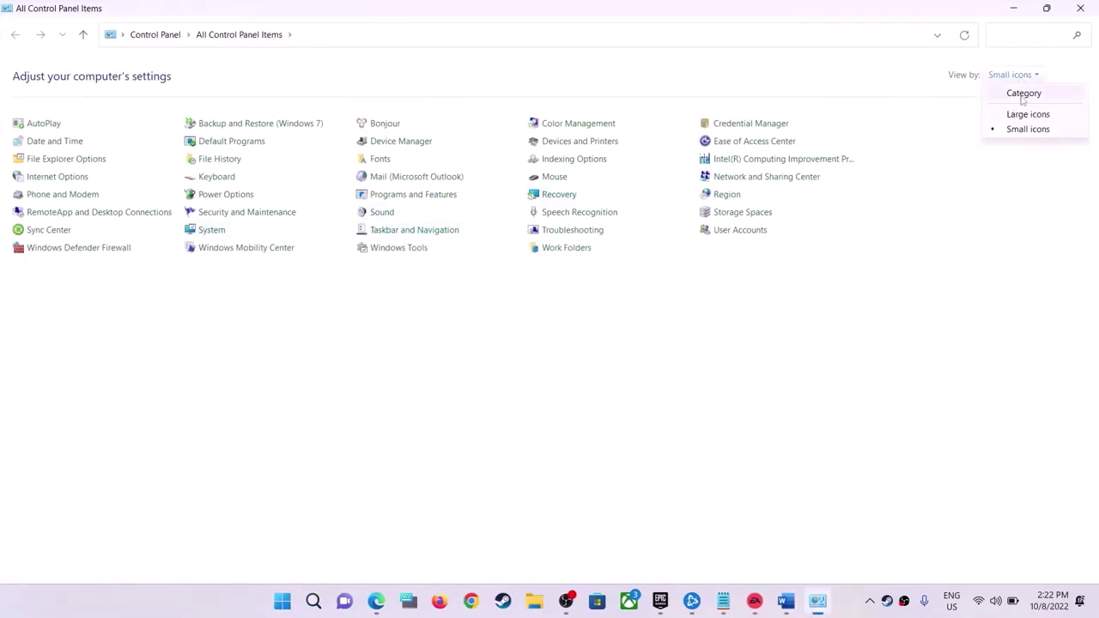
{"action": "left_click", "coordinate": [1023, 94]}
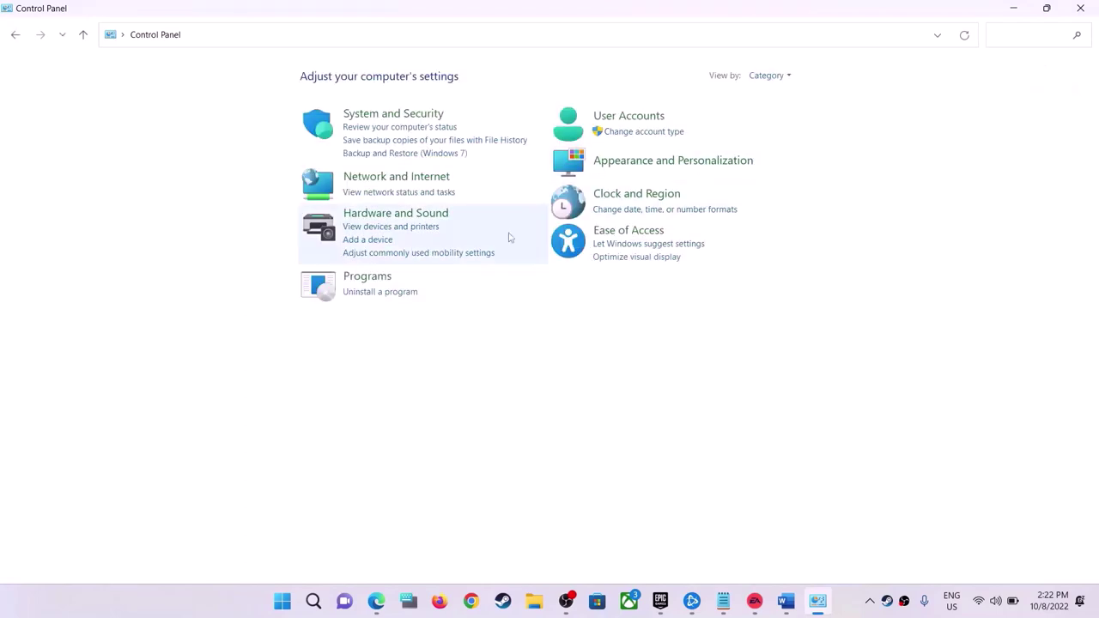
{"action": "left_click", "coordinate": [393, 220]}
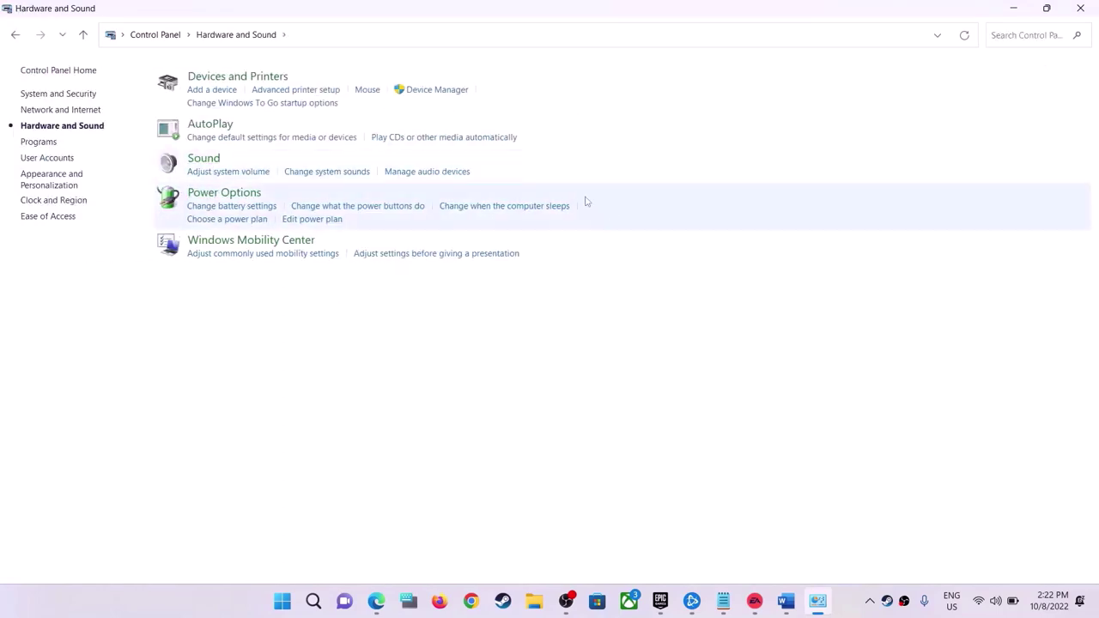
Step: Look up the disable option for the Microphone Array among the recording devices, then close the Sound dialog and Control Panel
{"action": "left_click", "coordinate": [427, 172]}
{"action": "left_click_drag", "start_coordinate": [158, 40], "coordinate": [633, 89]}
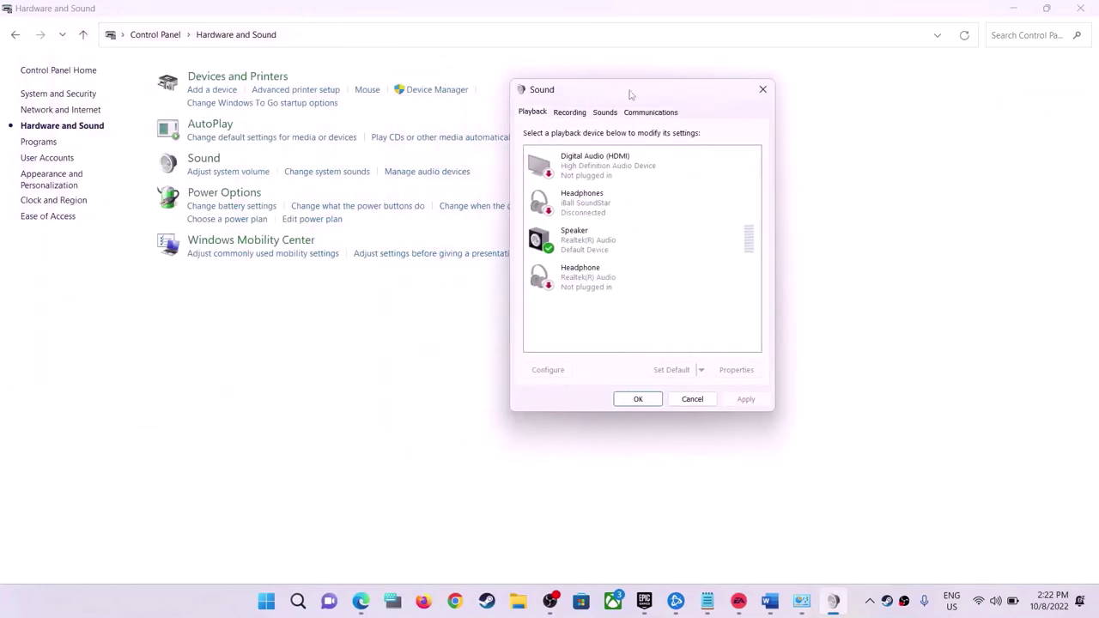
{"action": "left_click", "coordinate": [569, 112]}
{"action": "left_click", "coordinate": [588, 253]}
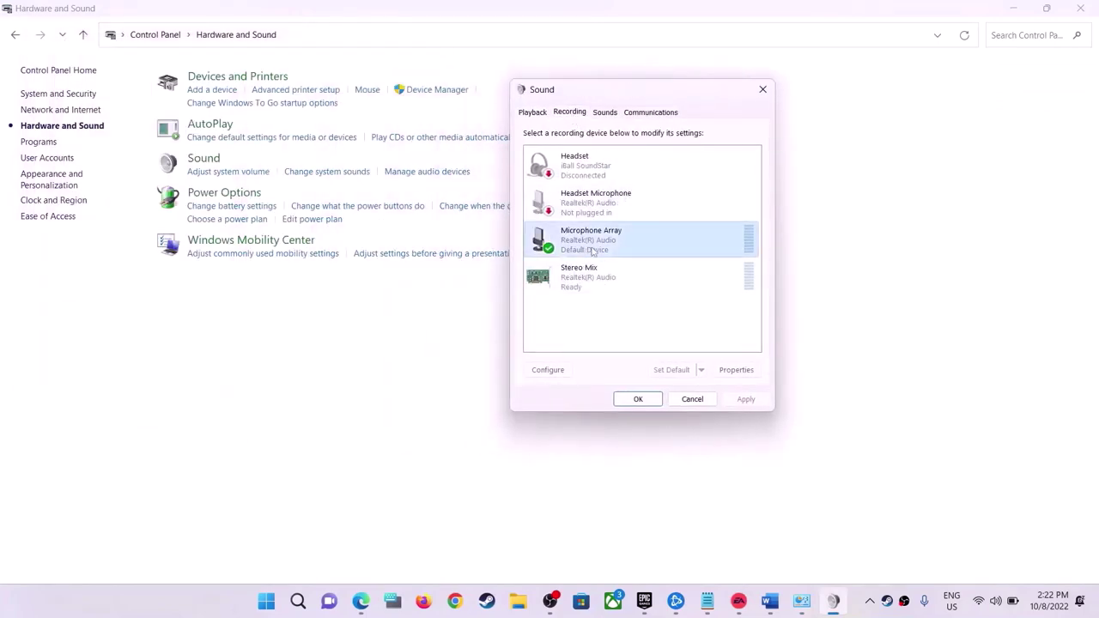
{"action": "right_click", "coordinate": [612, 251]}
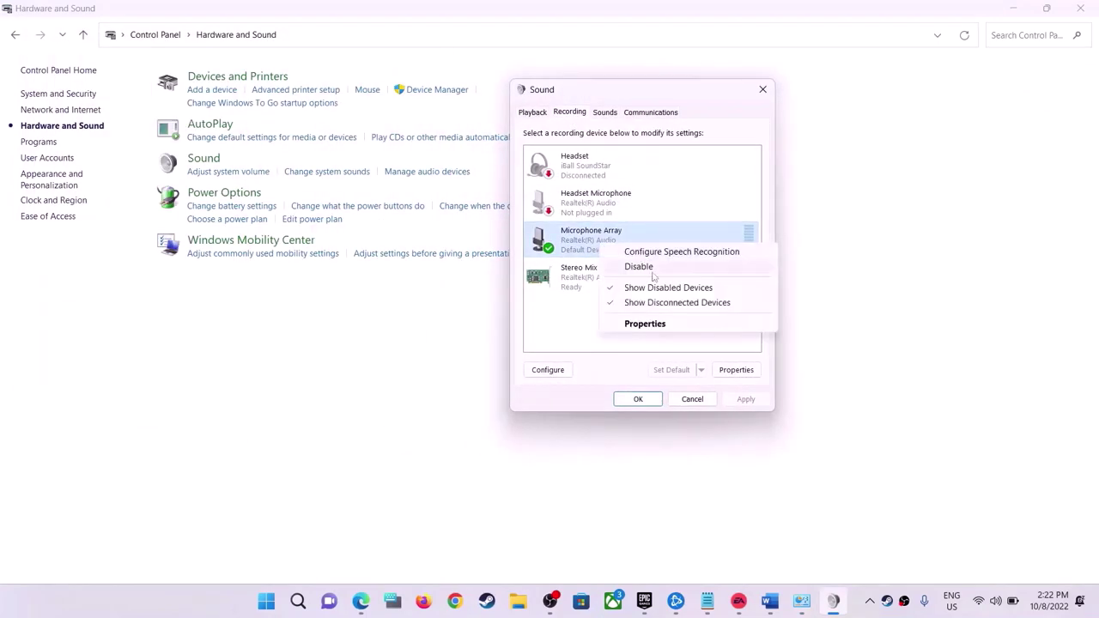
{"action": "left_click", "coordinate": [724, 107]}
{"action": "left_click", "coordinate": [763, 89]}
{"action": "left_click", "coordinate": [1080, 8]}
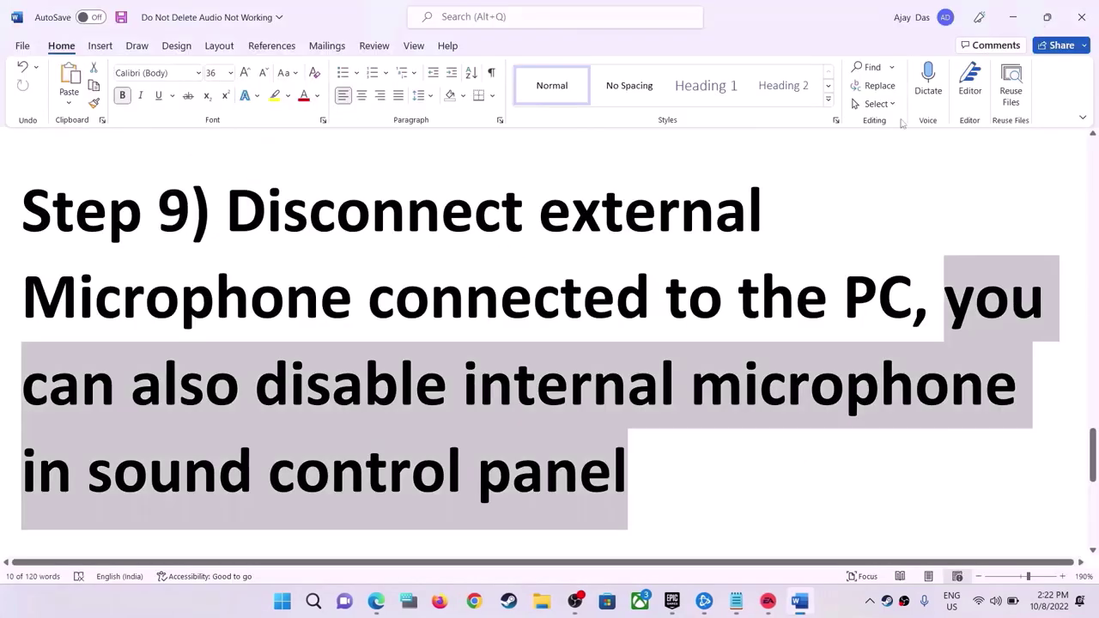
Step: Highlight the Step 10 instruction "Install Audio Driver" in the Word document
{"action": "scroll", "coordinate": [456, 411], "scroll_direction": "down", "scroll_amount": 3}
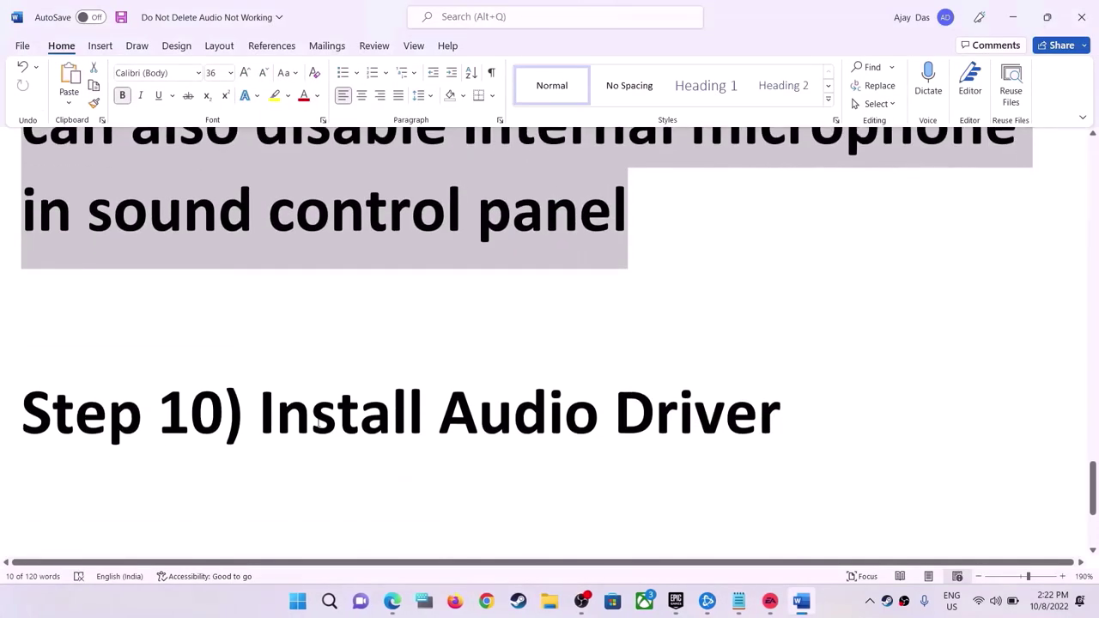
{"action": "left_click_drag", "start_coordinate": [278, 421], "coordinate": [757, 420]}
{"action": "scroll", "coordinate": [493, 478], "scroll_direction": "down", "scroll_amount": 2}
{"action": "scroll", "coordinate": [383, 498], "scroll_direction": "up", "scroll_amount": 2}
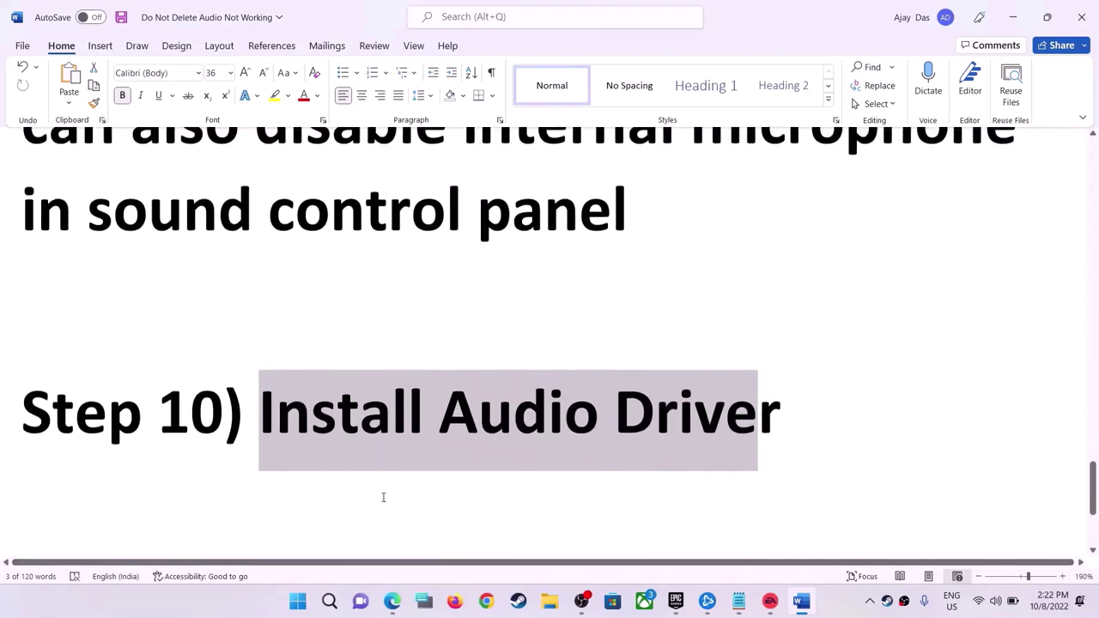
{"action": "right_click", "coordinate": [298, 601]}
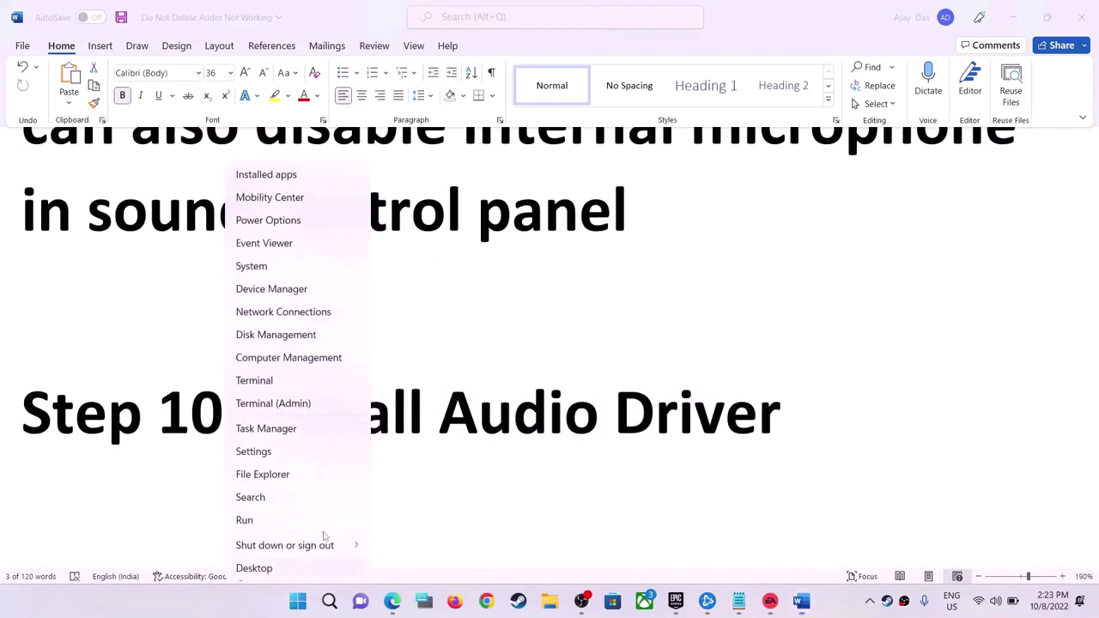
{"action": "left_click", "coordinate": [264, 290]}
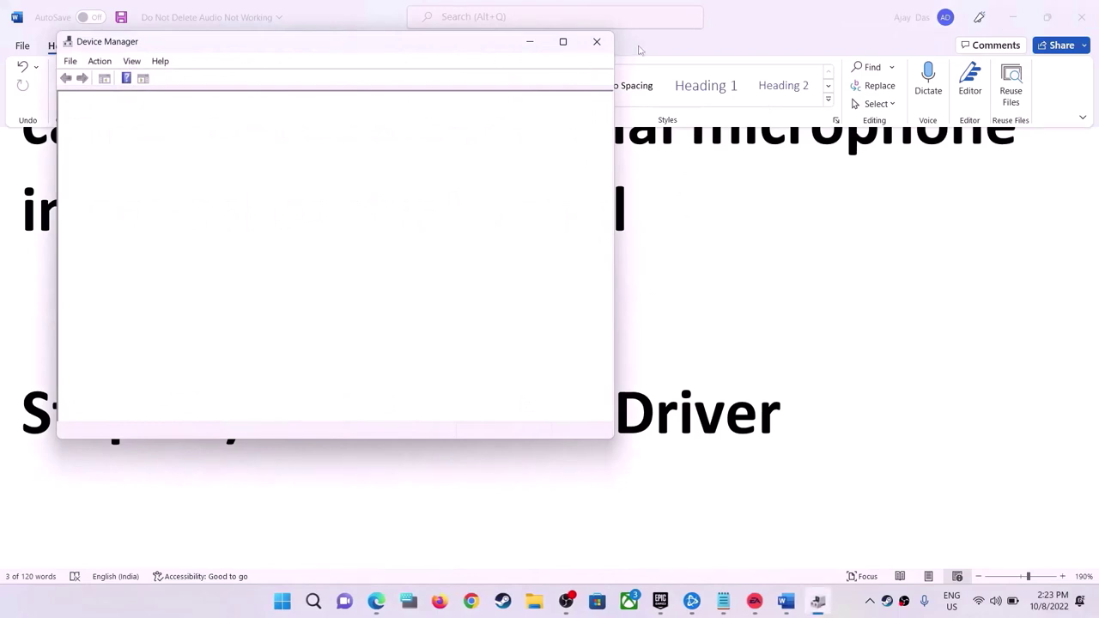
{"action": "left_click", "coordinate": [596, 41]}
Step: Open Device Manager, move its window aside, and expand Sound, video and game controllers
{"action": "right_click", "coordinate": [296, 601]}
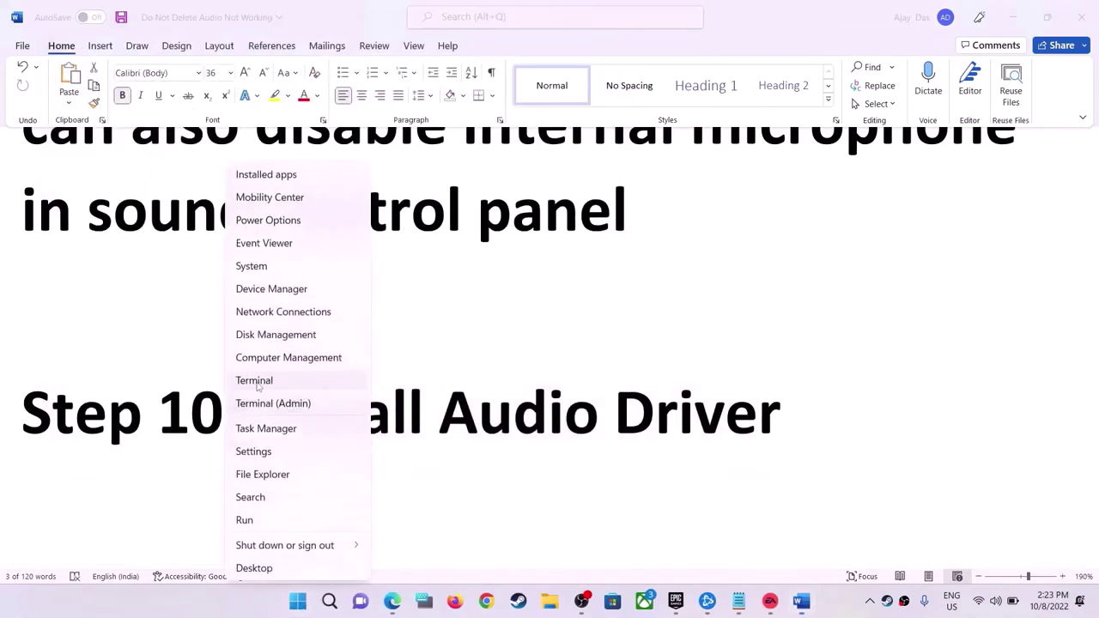
{"action": "left_click", "coordinate": [290, 288]}
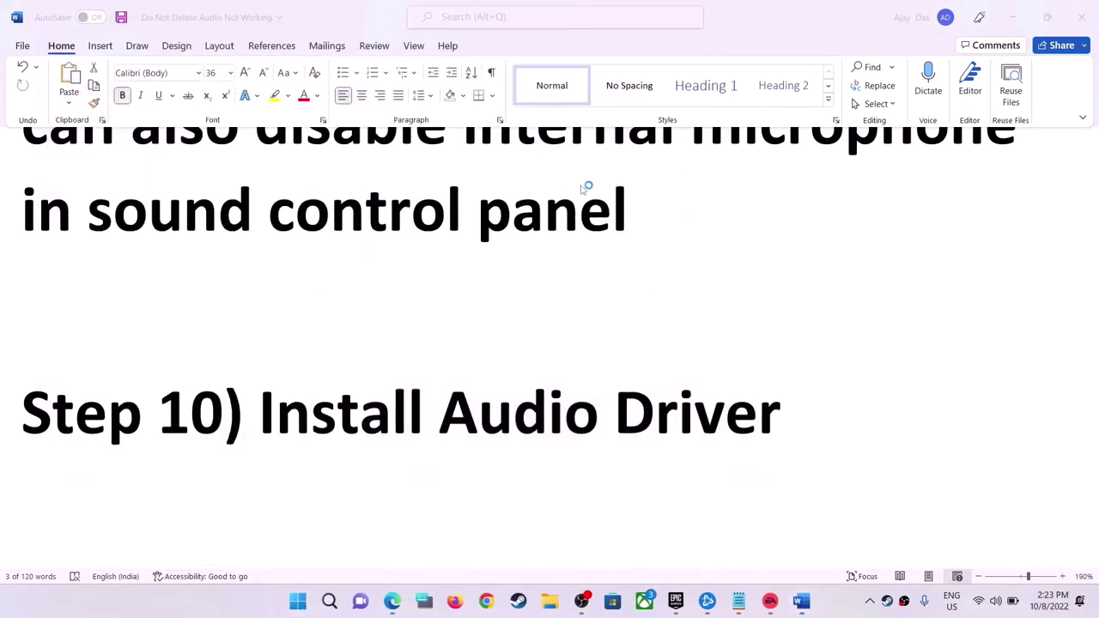
{"action": "left_click_drag", "start_coordinate": [390, 49], "coordinate": [748, 96]}
{"action": "left_click", "coordinate": [503, 401]}
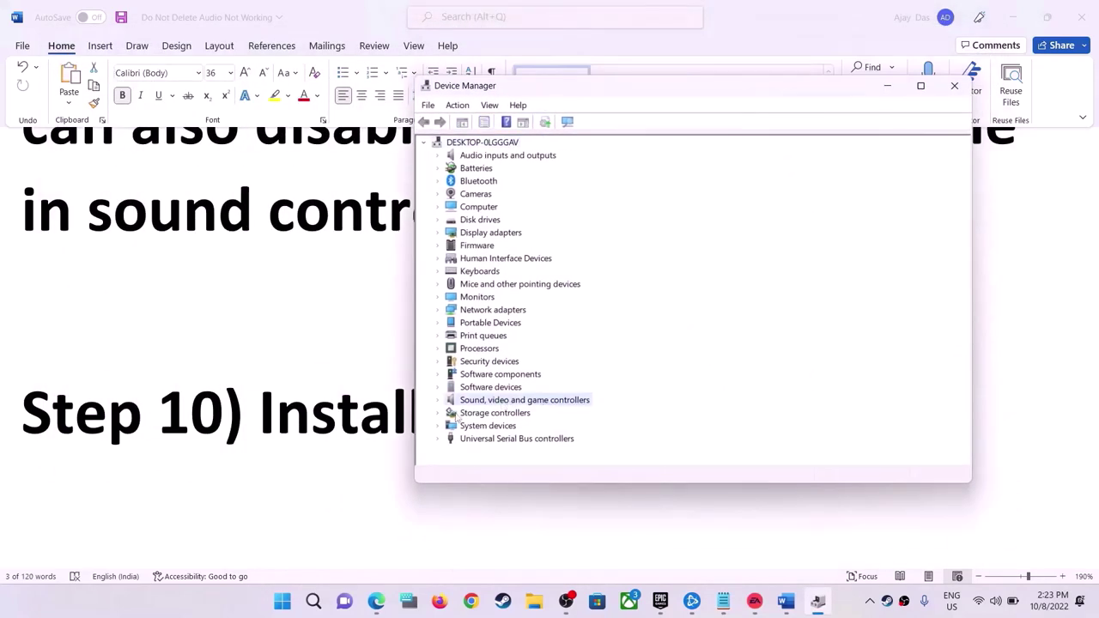
{"action": "left_click", "coordinate": [438, 400]}
{"action": "scroll", "coordinate": [481, 412], "scroll_direction": "down", "scroll_amount": 1}
Step: Search automatically for a Realtek(R) Audio driver update, then look for updated drivers on Windows Update
{"action": "left_click", "coordinate": [489, 416]}
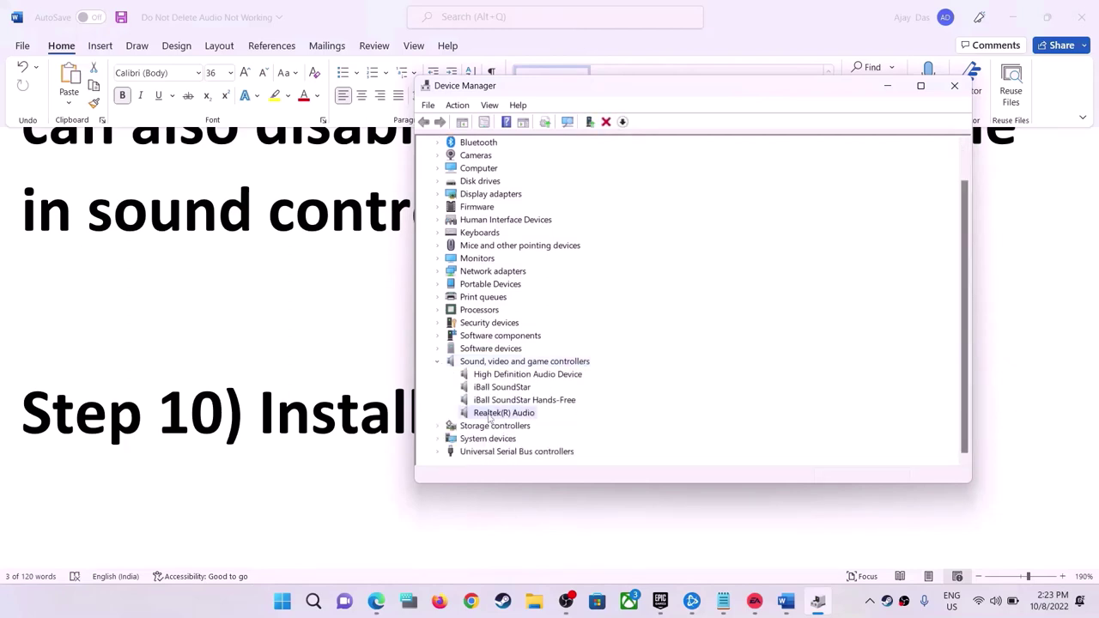
{"action": "right_click", "coordinate": [506, 418]}
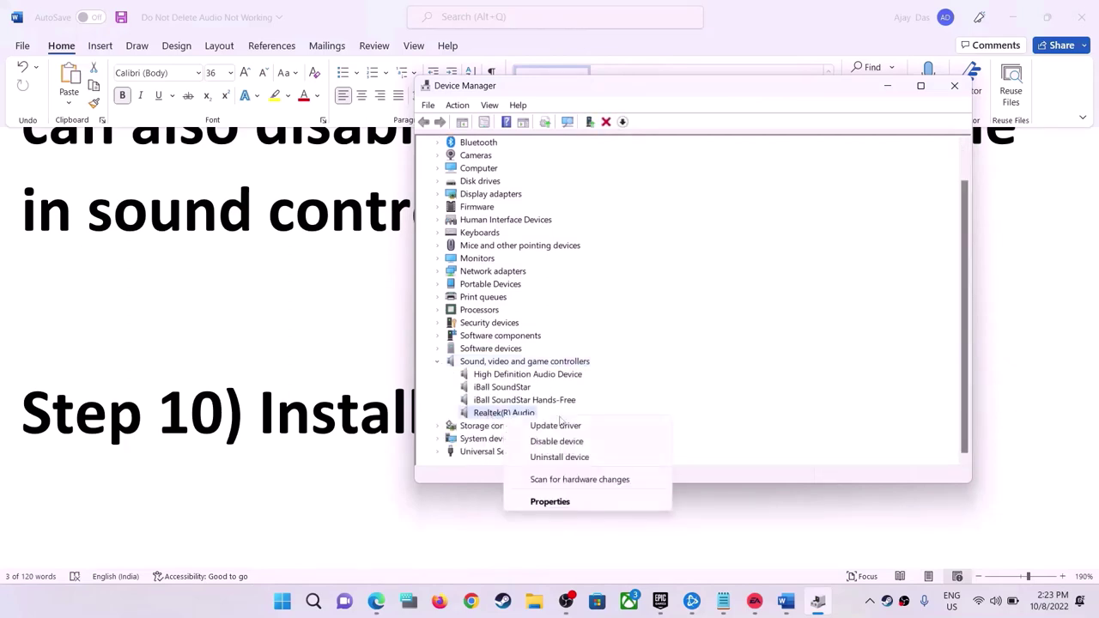
{"action": "left_click", "coordinate": [555, 426]}
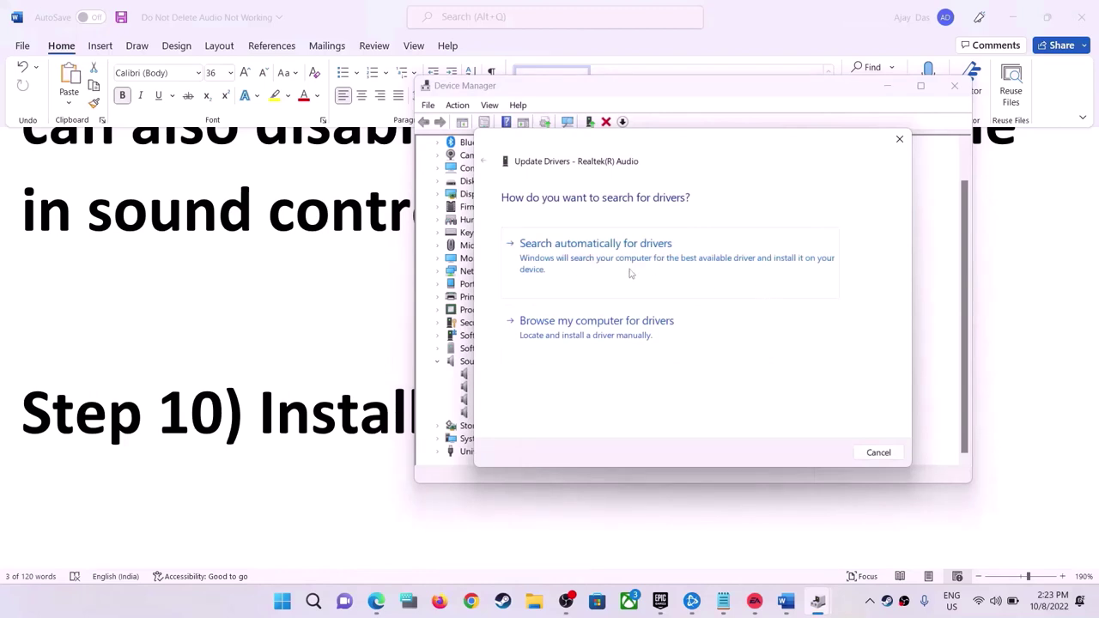
{"action": "left_click", "coordinate": [630, 273]}
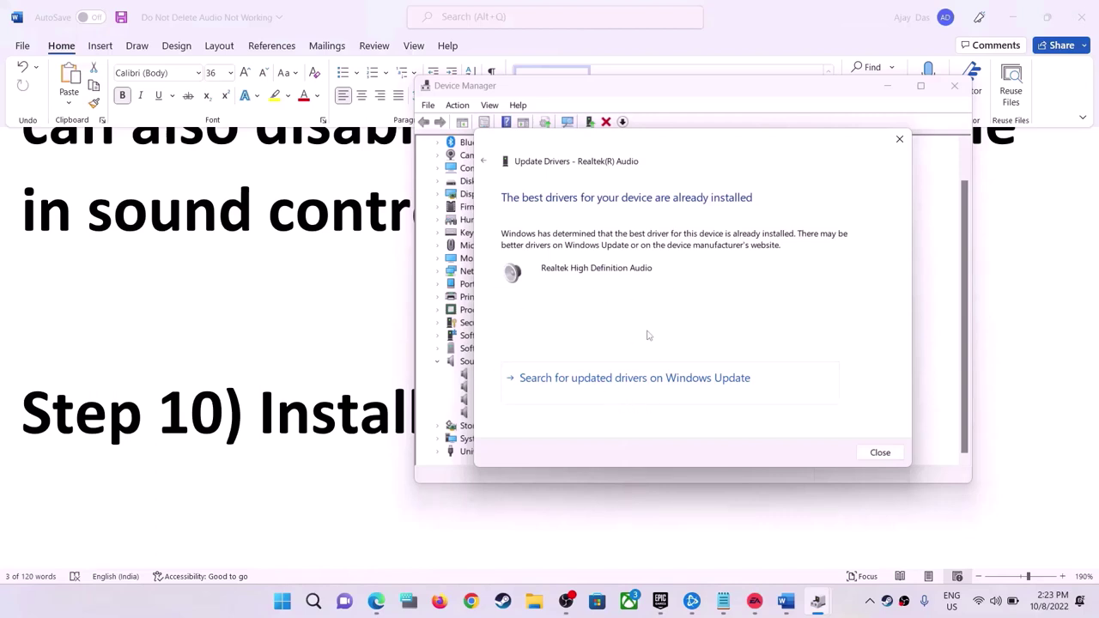
{"action": "left_click", "coordinate": [640, 383]}
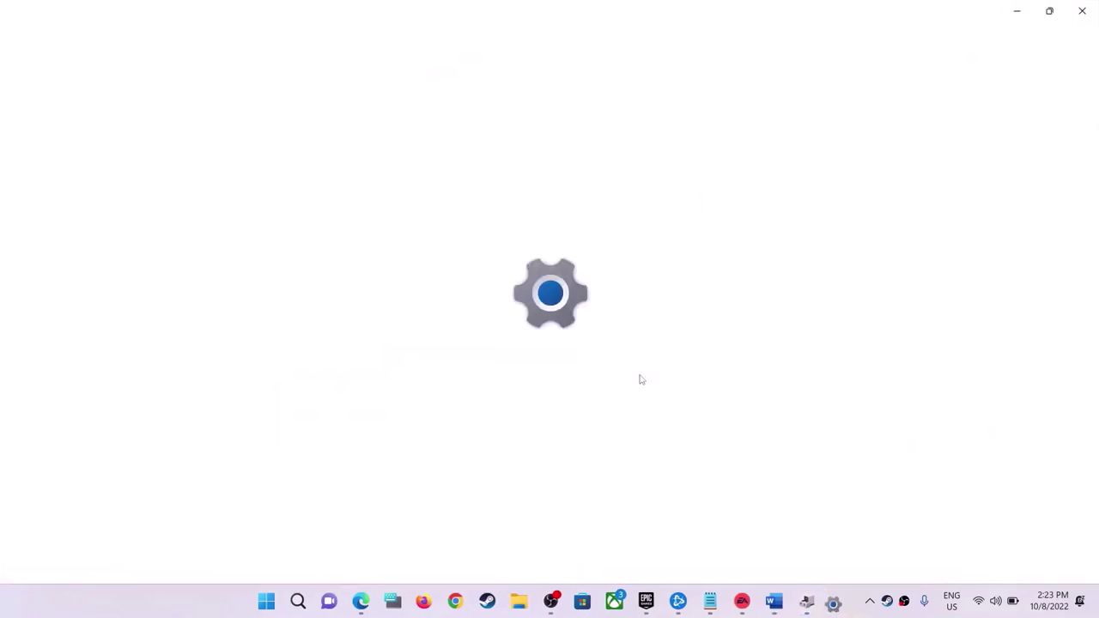